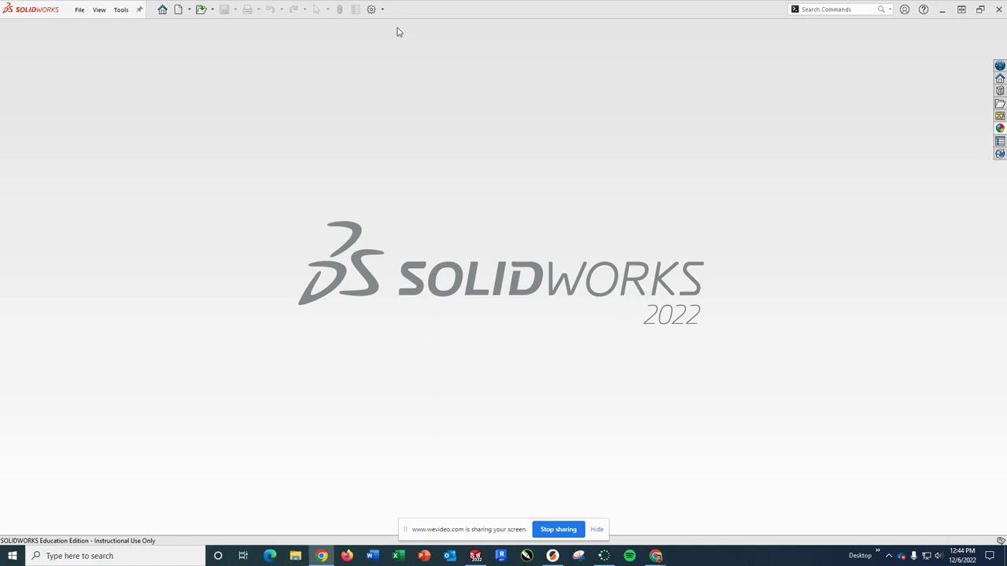
Create a new assembly and place the DAT Base stand as its fixed first component.
left_click(180, 9)
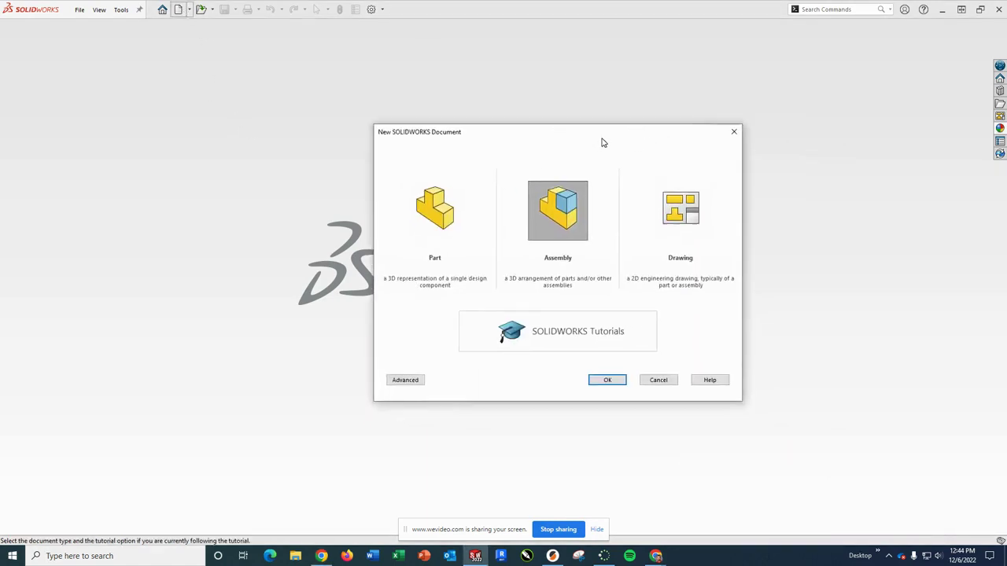
left_click(548, 371)
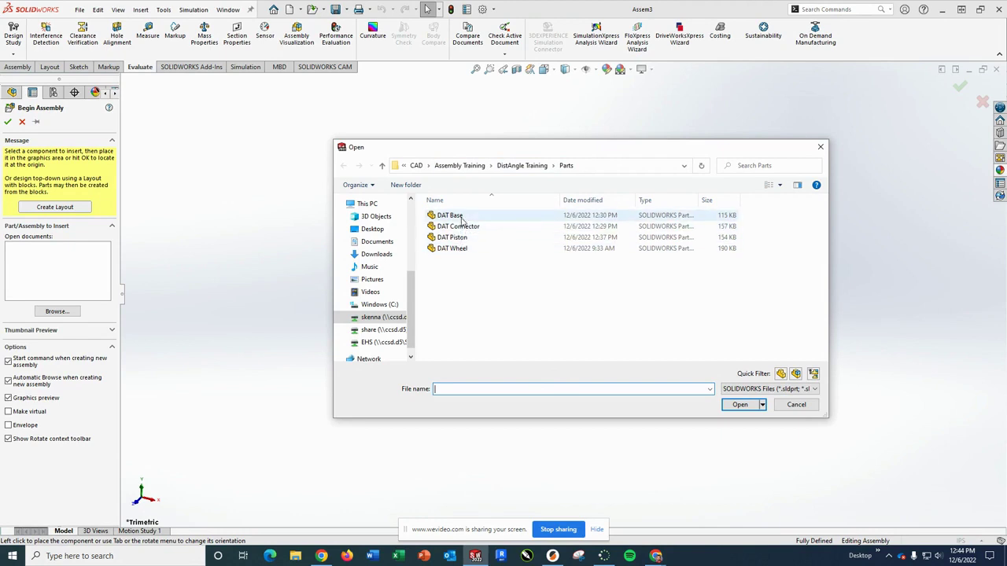
left_click(460, 217)
left_click(739, 405)
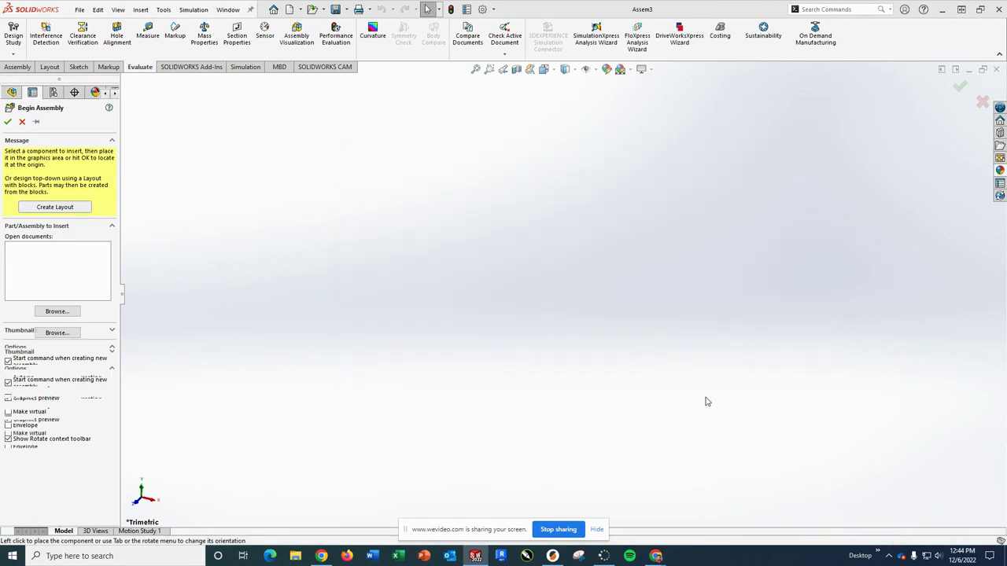
left_click(517, 269)
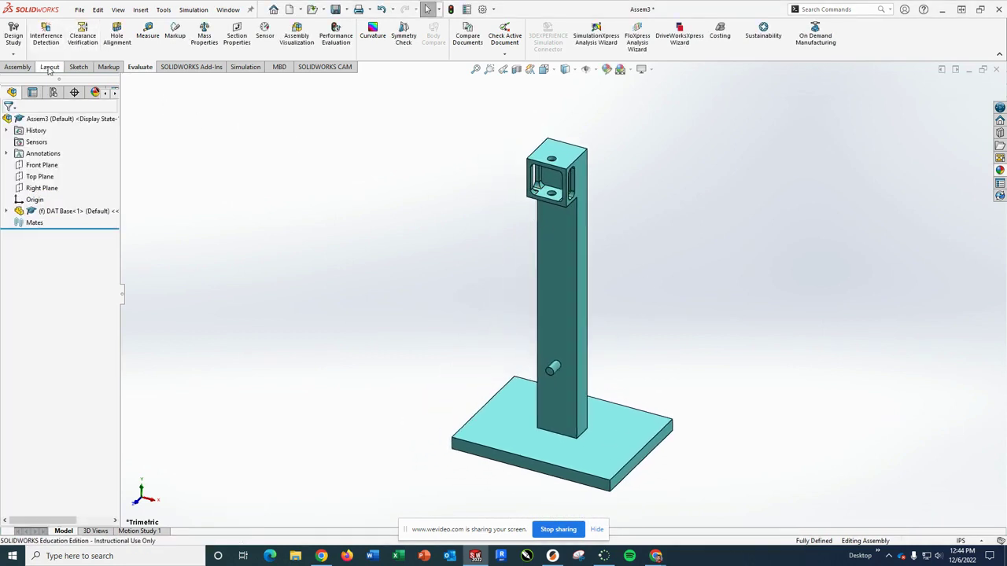
Insert the DAT Wheel part and drop it beside the stand.
left_click(18, 67)
left_click(58, 39)
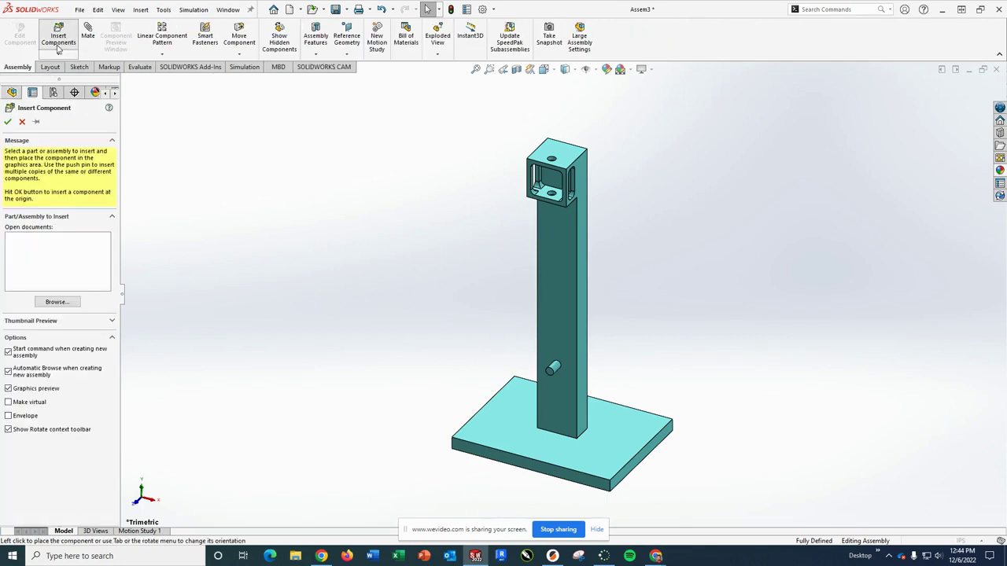
left_click(452, 248)
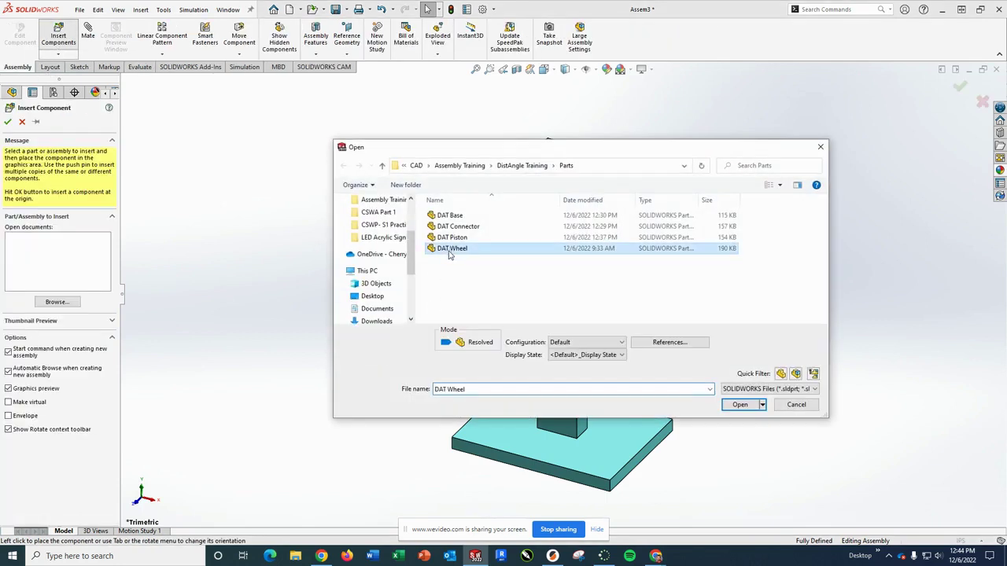
left_click(744, 407)
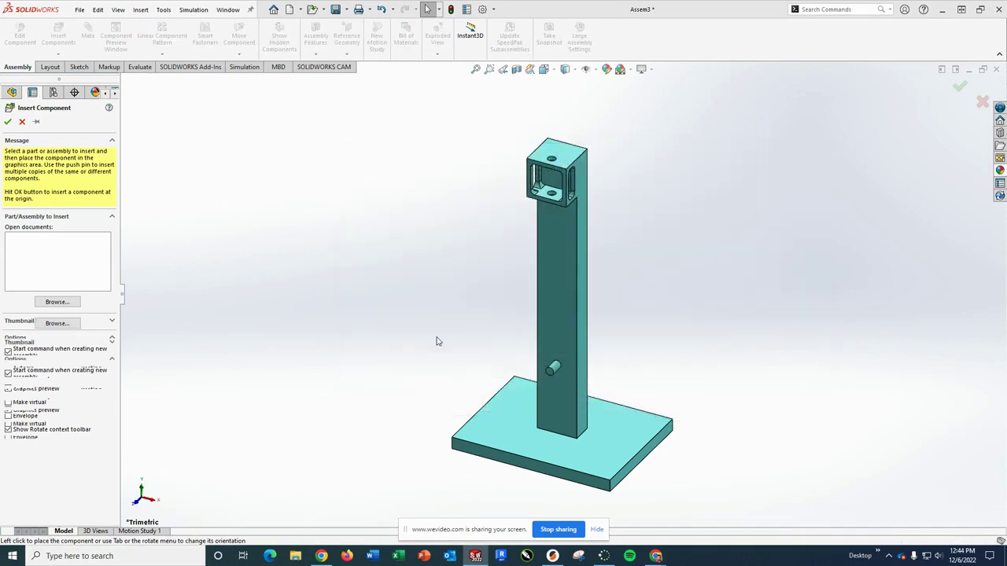
left_click(420, 371)
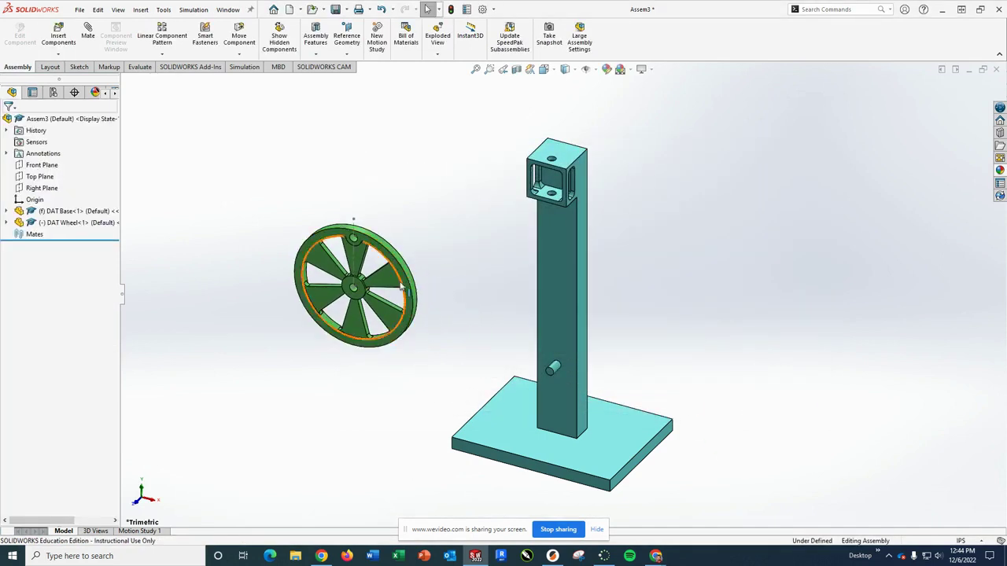
Mate the wheel's hub hole concentric with the stand's peg.
left_click(89, 33)
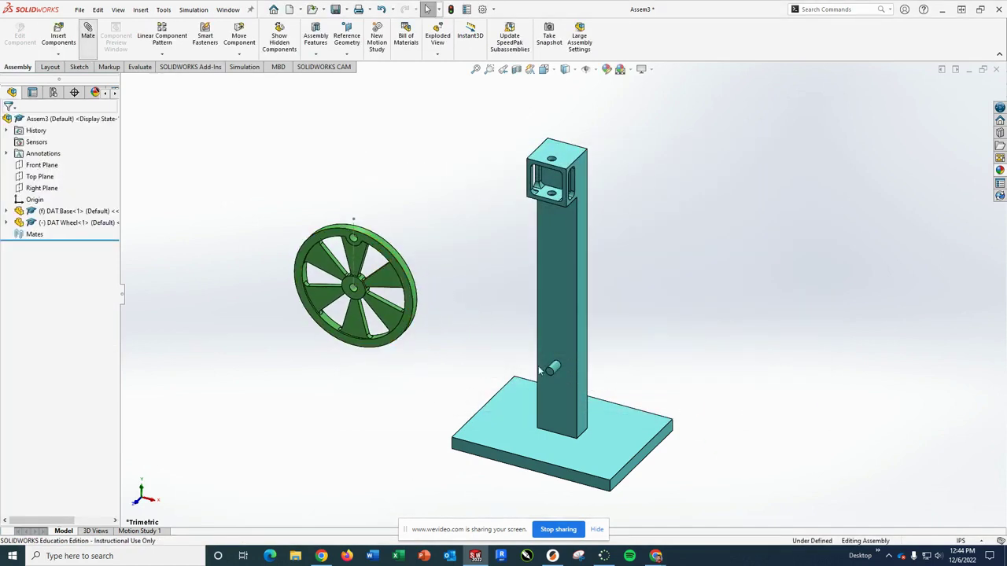
scroll(374, 344, "down", 5)
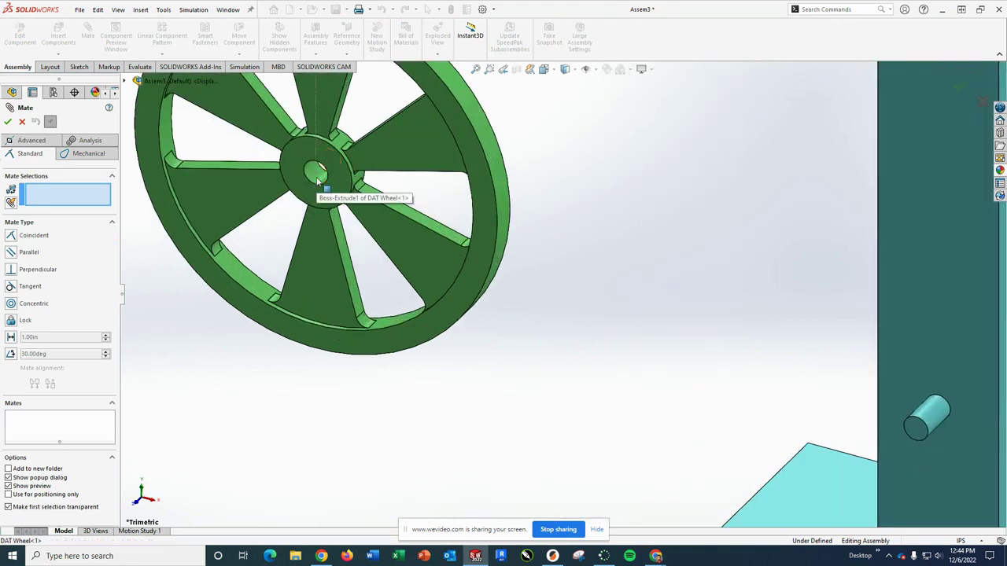
left_click(318, 181)
scroll(606, 248, "up", 6)
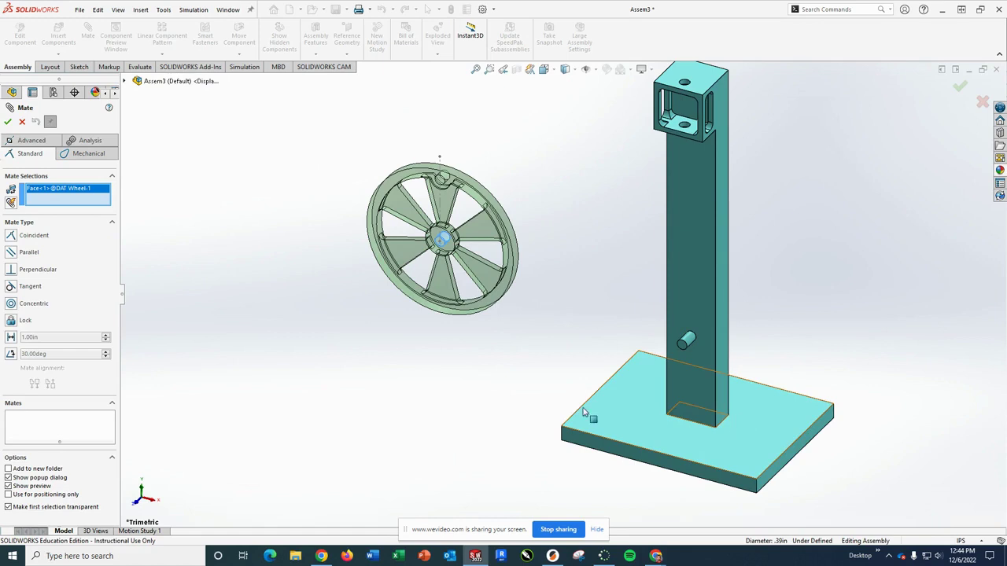
left_click(685, 339)
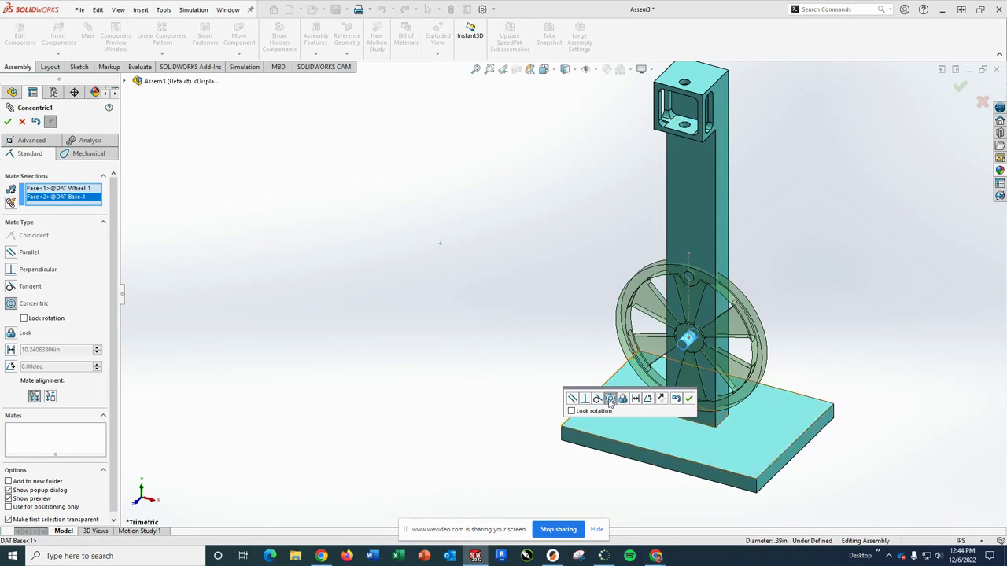
left_click(689, 400)
Add a coincident mate between the wheel hub face and the peg's end face.
scroll(590, 288, "up", 8)
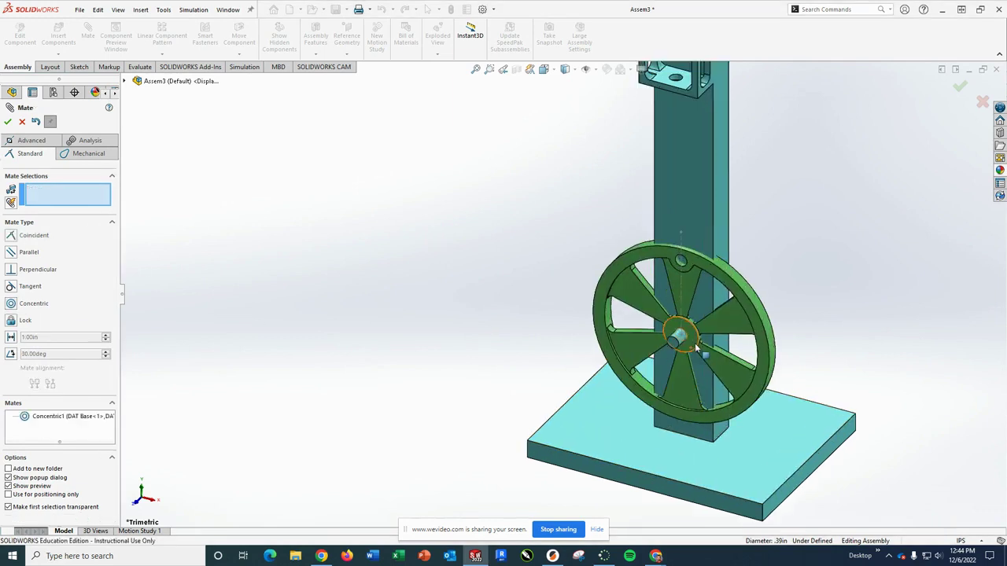
left_click(600, 284)
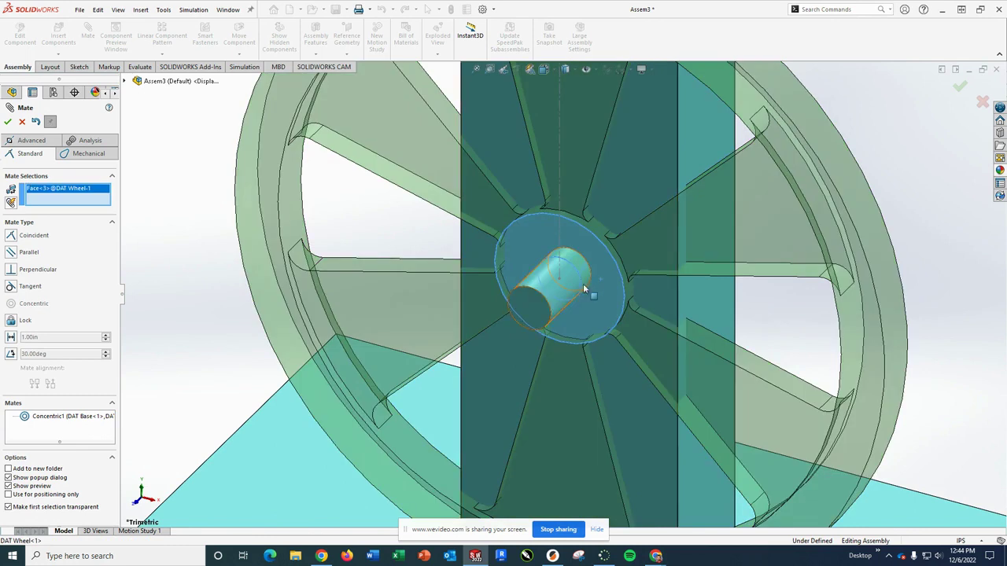
left_click(531, 302)
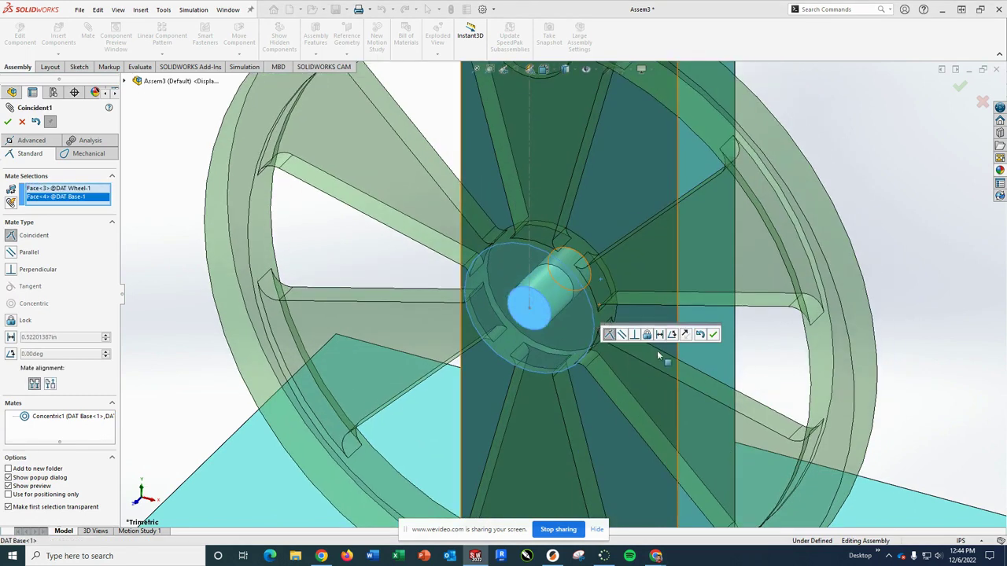
left_click(713, 335)
scroll(753, 267, "down", 10)
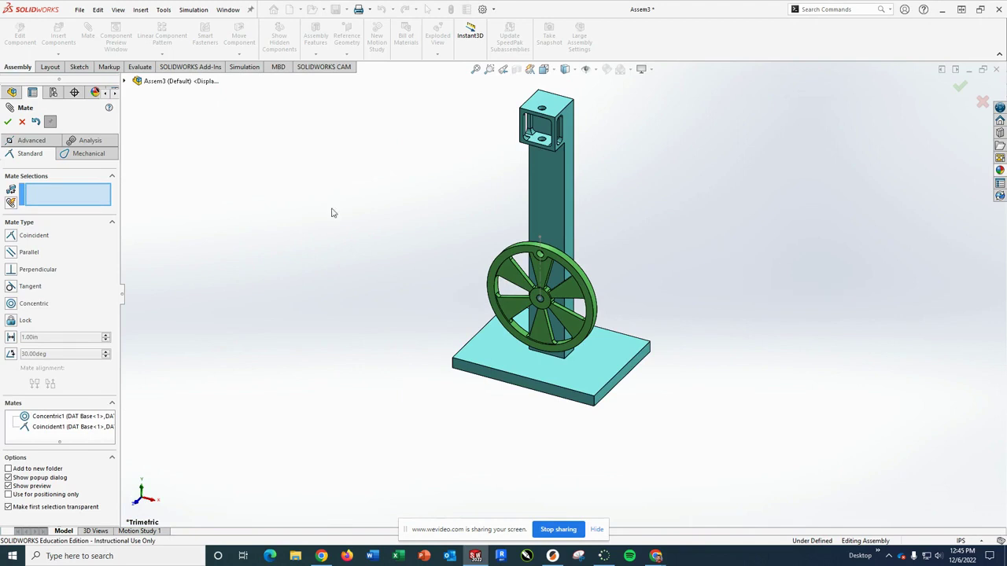
left_click(8, 122)
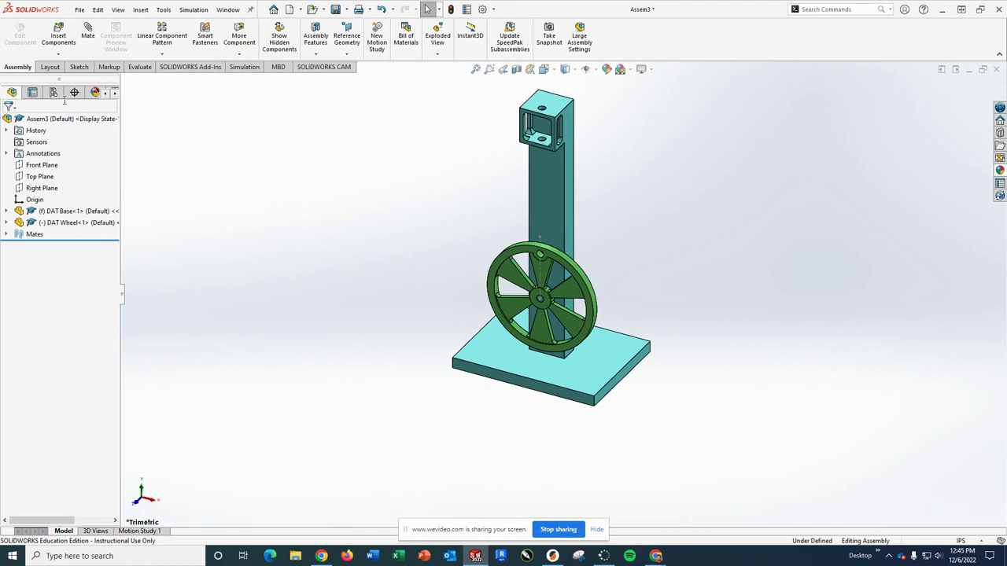
Insert the DAT Piston part beside the stand.
left_click(60, 35)
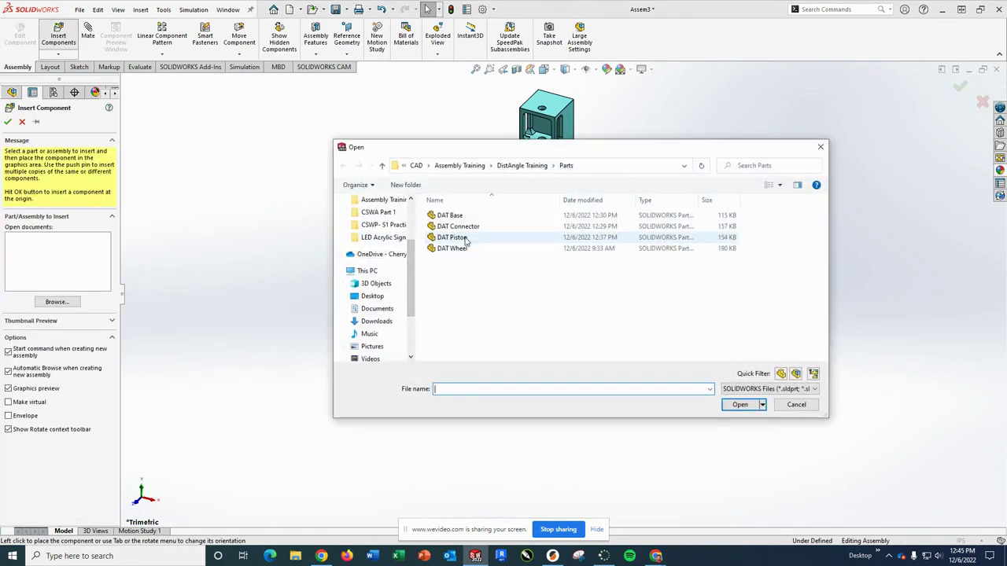
left_click(466, 238)
left_click(736, 406)
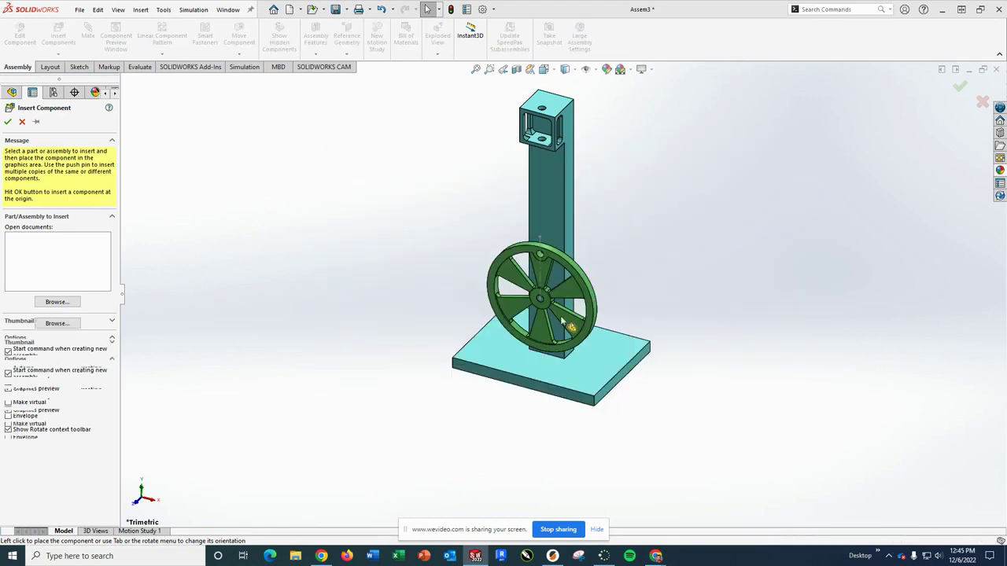
left_click(403, 208)
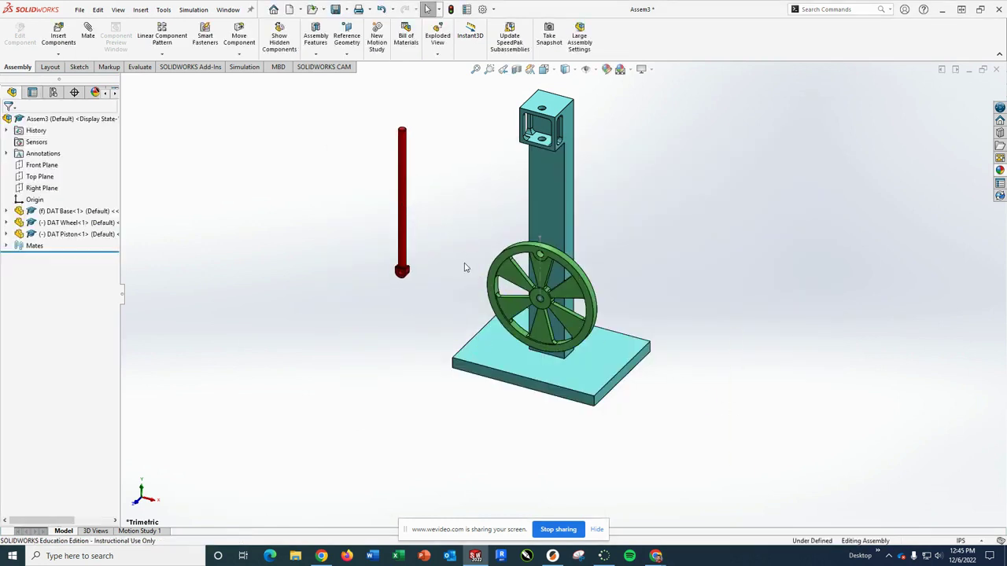
Mate the piston's cylindrical face concentric with the top bracket hole.
left_click(88, 33)
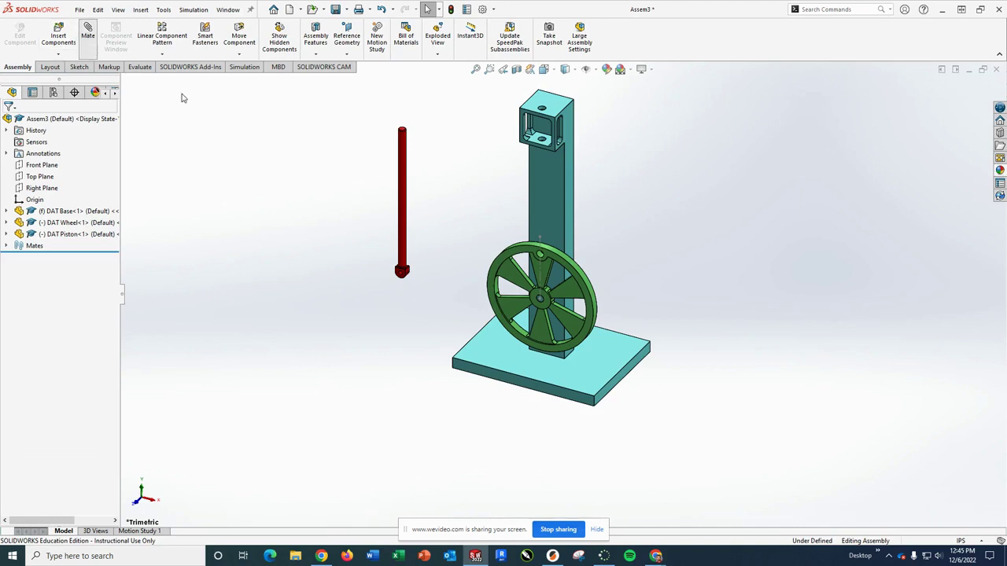
left_click(402, 163)
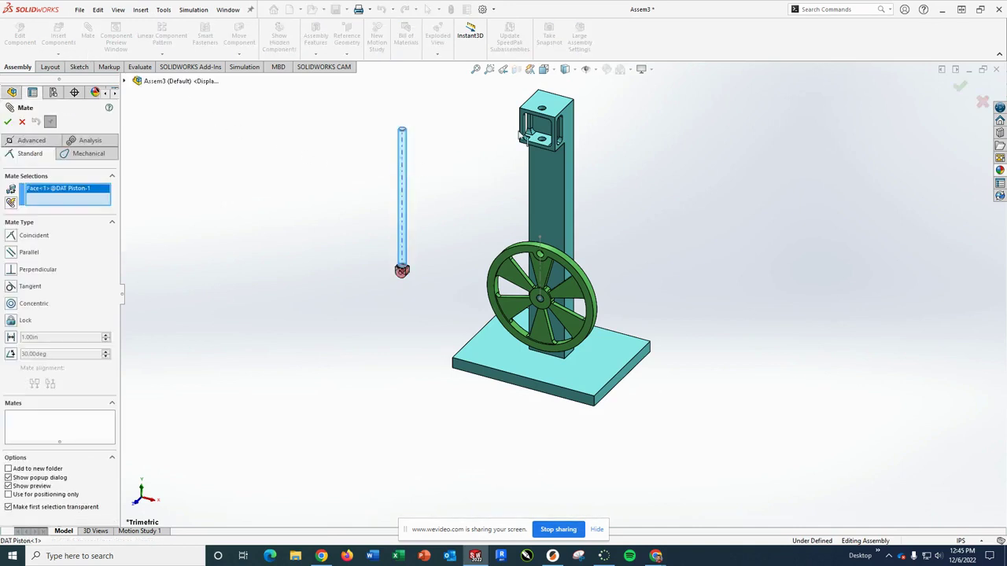
scroll(520, 137, "down", 5)
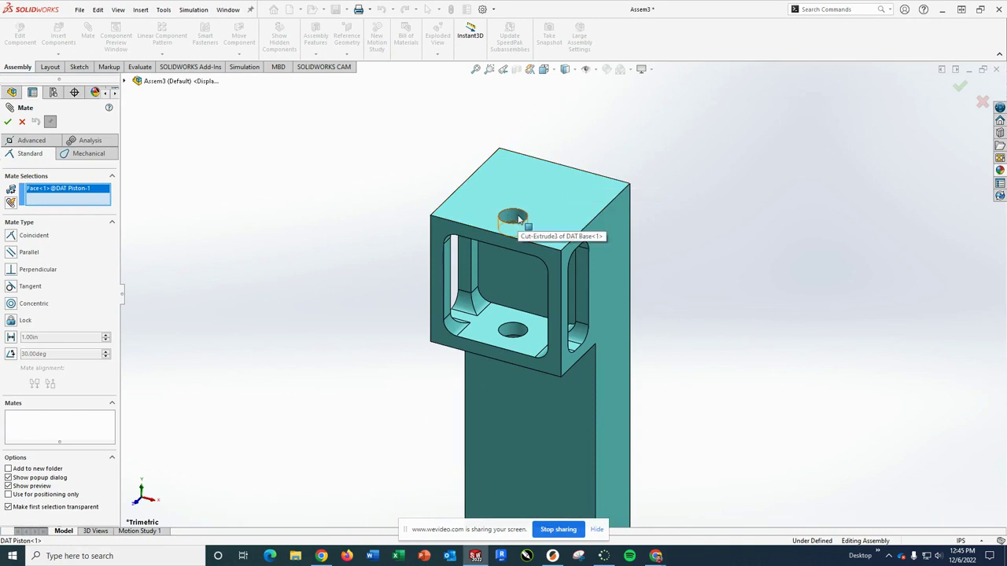
left_click(519, 219)
scroll(672, 278, "down", 2)
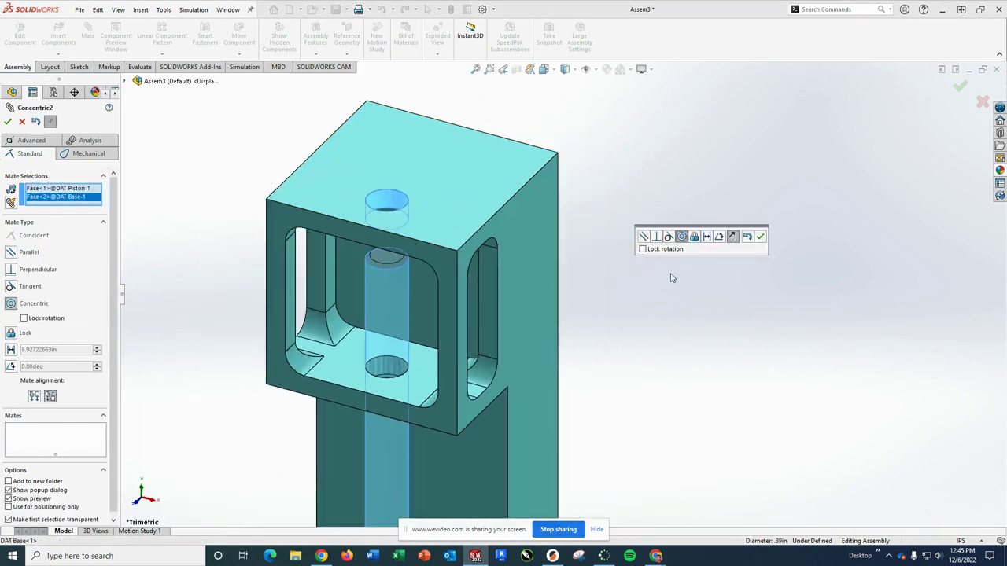
scroll(672, 278, "up", 4)
left_click(761, 238)
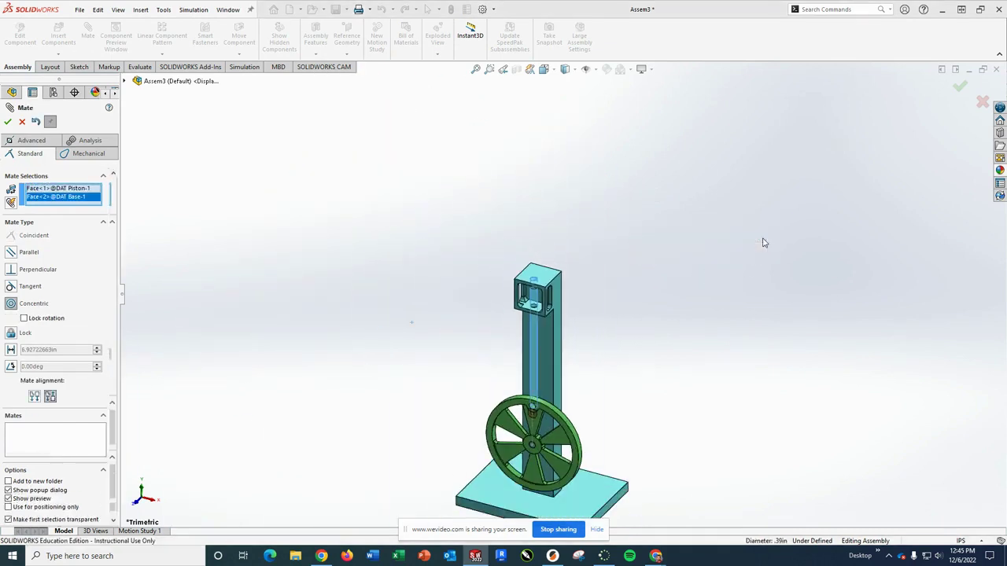
Make the piston's lower-end face parallel to the wheel face and finish mating.
scroll(567, 419, "down", 5)
scroll(412, 352, "down", 3)
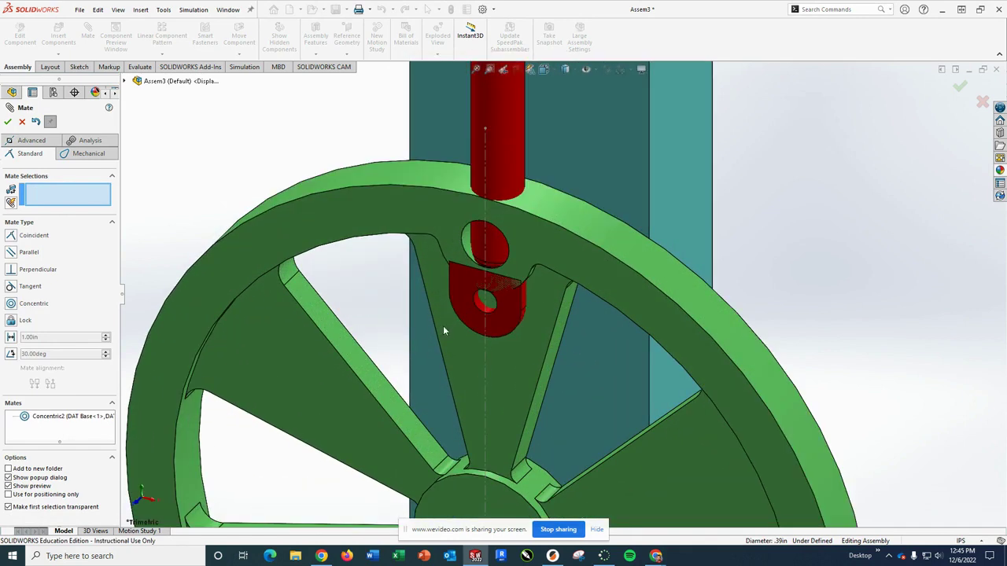
left_click(459, 309)
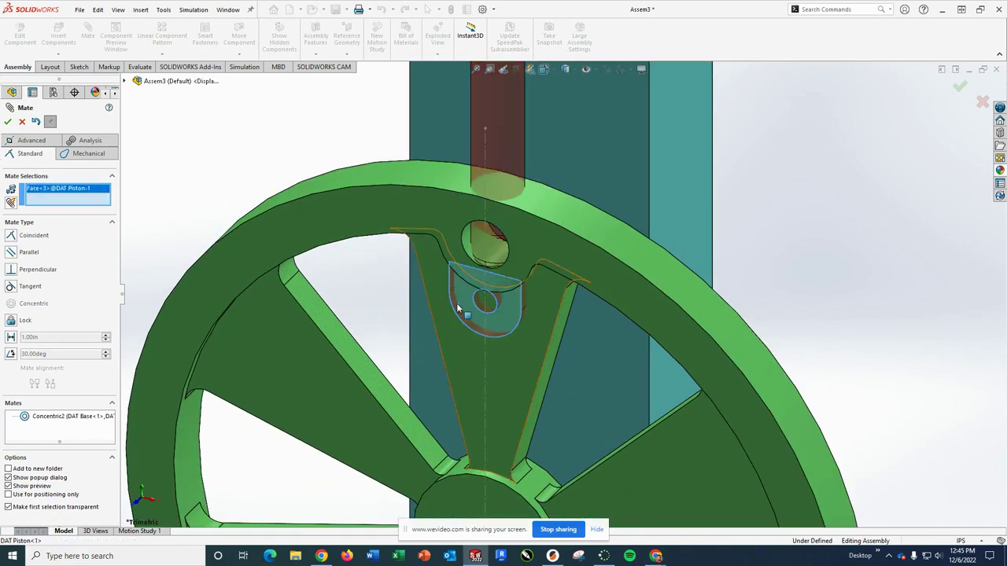
left_click(421, 211)
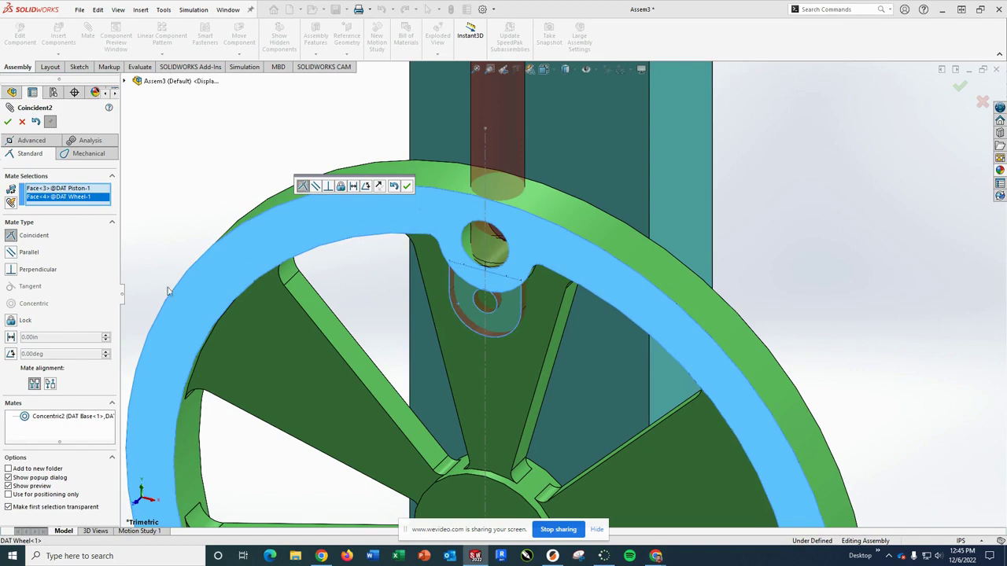
left_click(12, 252)
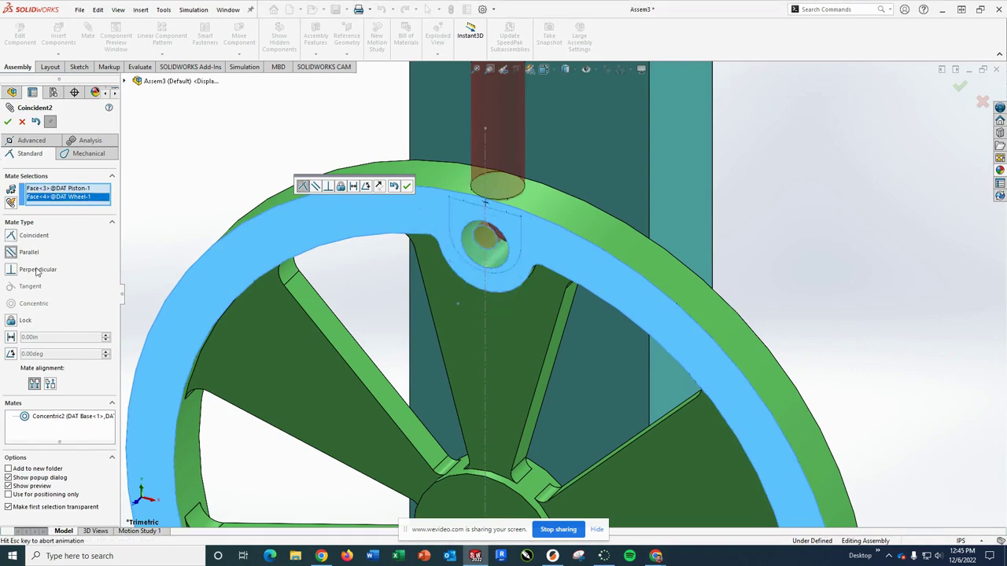
left_click(7, 121)
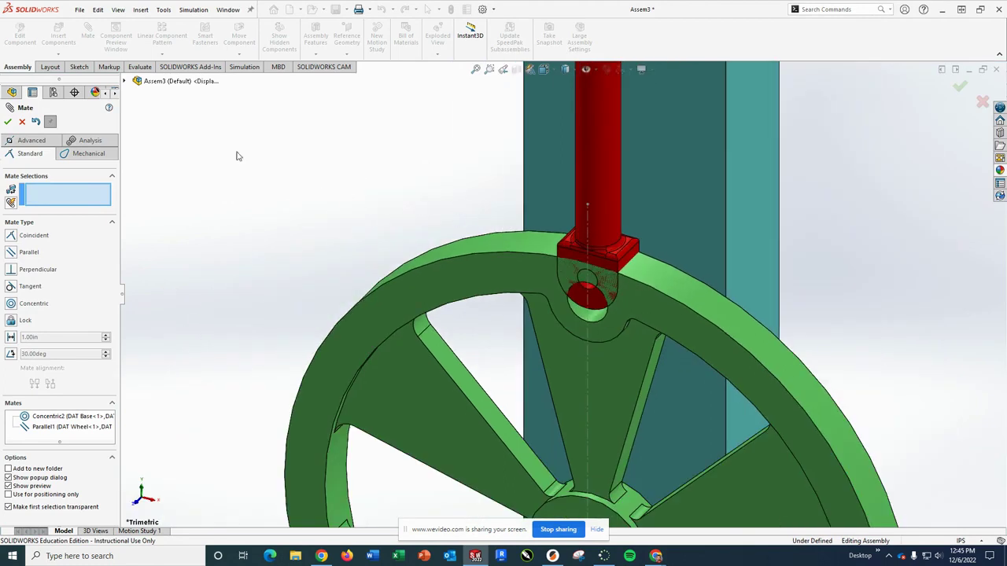
left_click(7, 122)
Slide the piston up along the column.
scroll(477, 225, "up", 4)
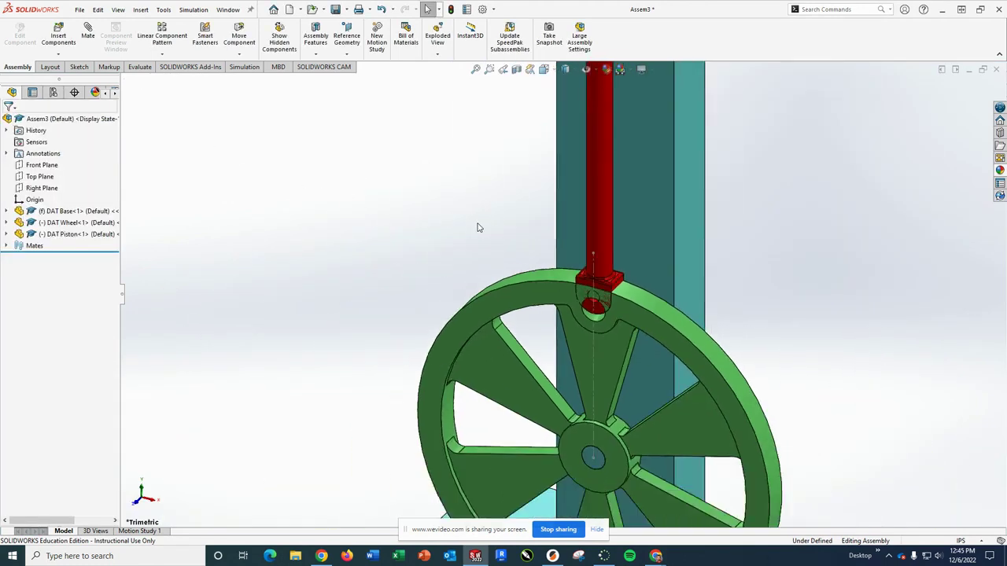
left_click_drag(575, 248, 575, 173)
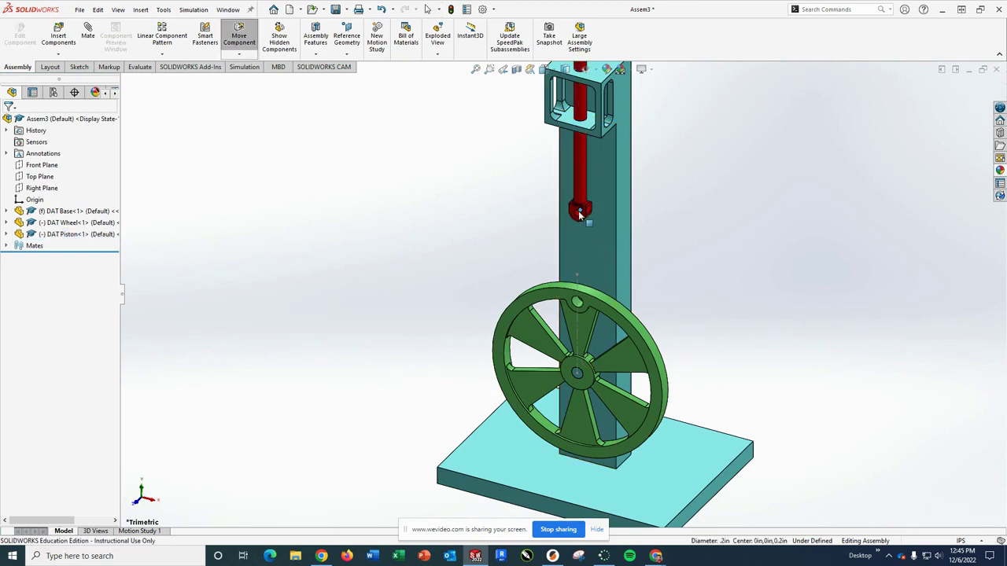
scroll(653, 240, "down", 2)
scroll(653, 240, "up", 5)
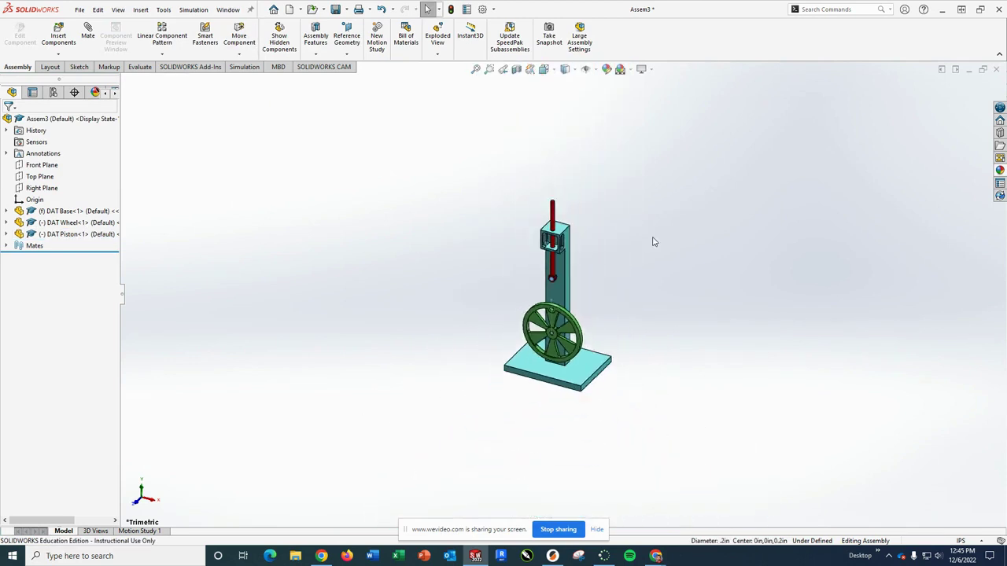
scroll(622, 254, "down", 2)
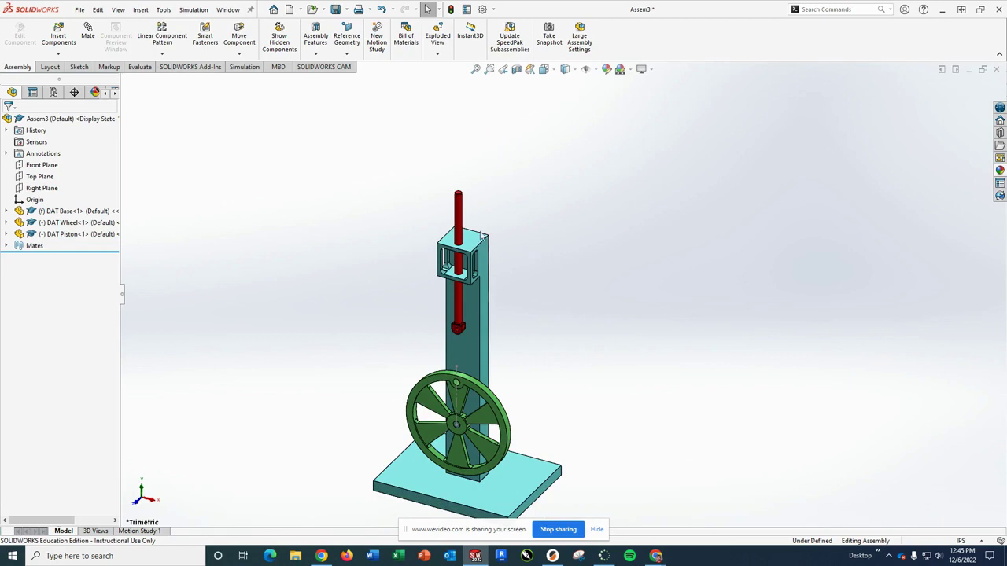
scroll(564, 384, "up", 4)
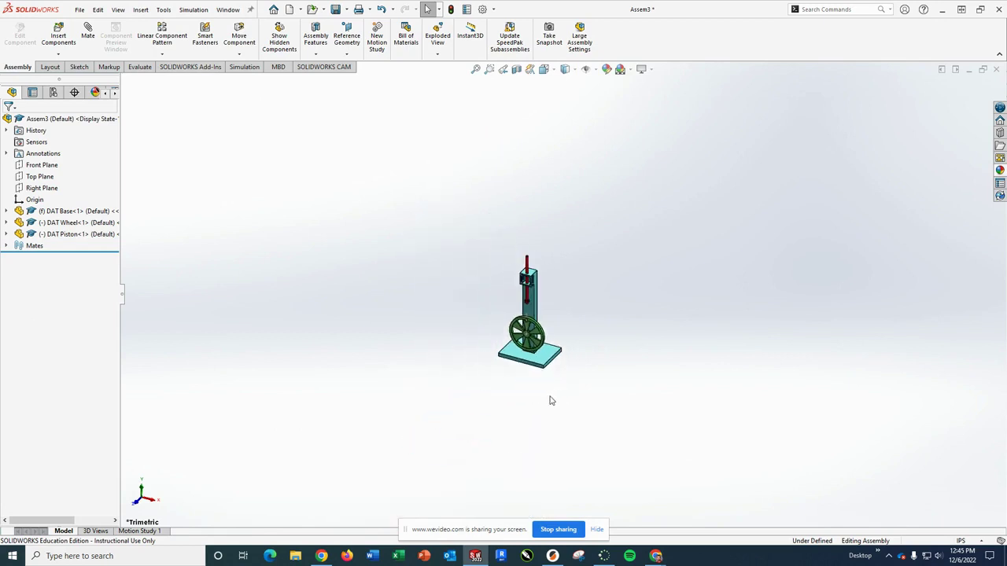
scroll(538, 291, "down", 6)
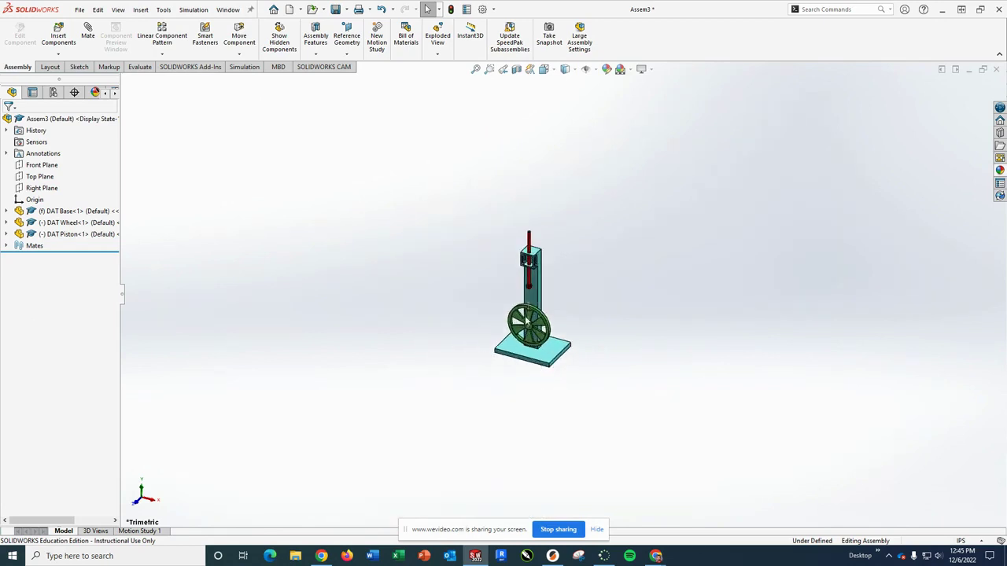
Insert the DAT Connector part into the assembly.
left_click(64, 35)
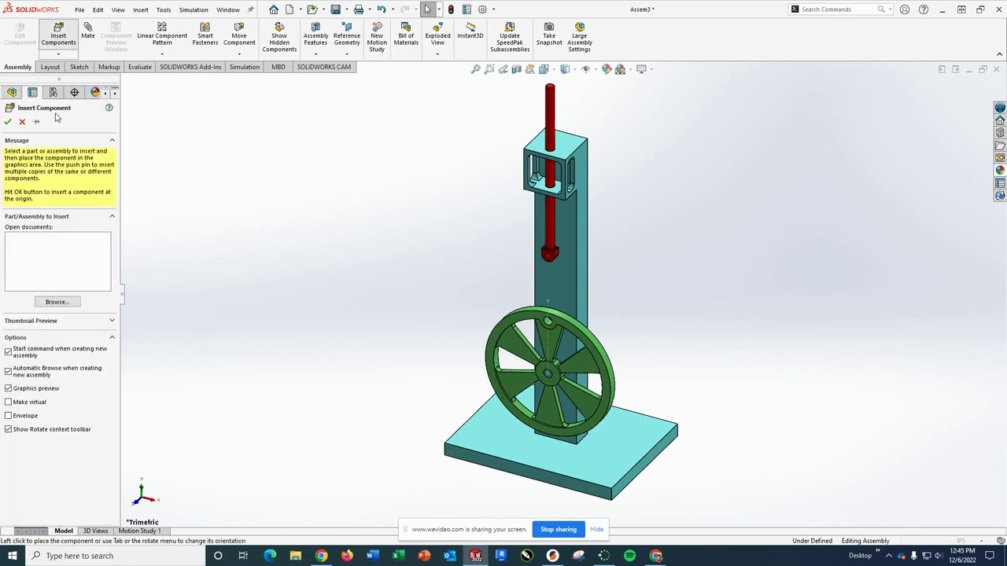
left_click(458, 226)
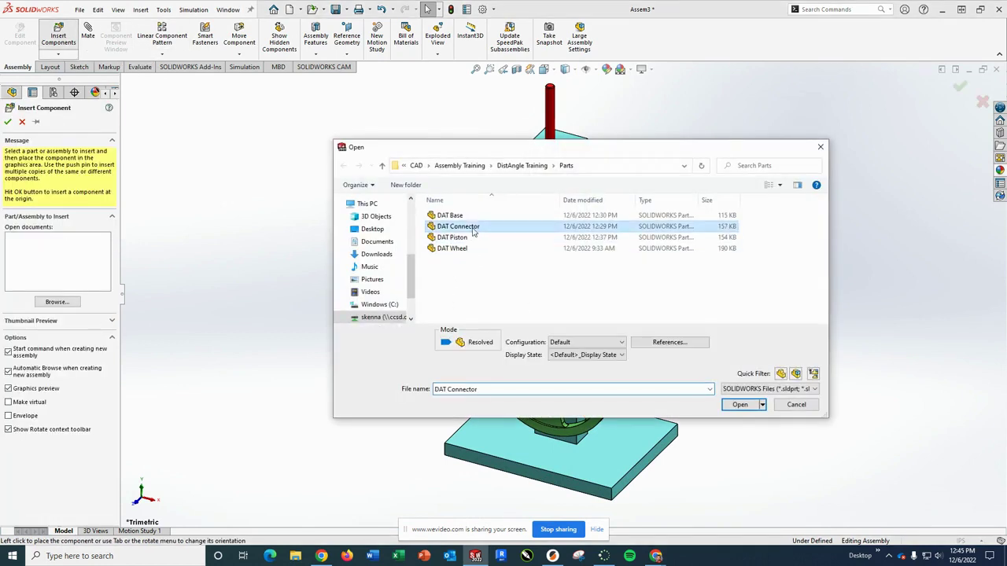
left_click(740, 405)
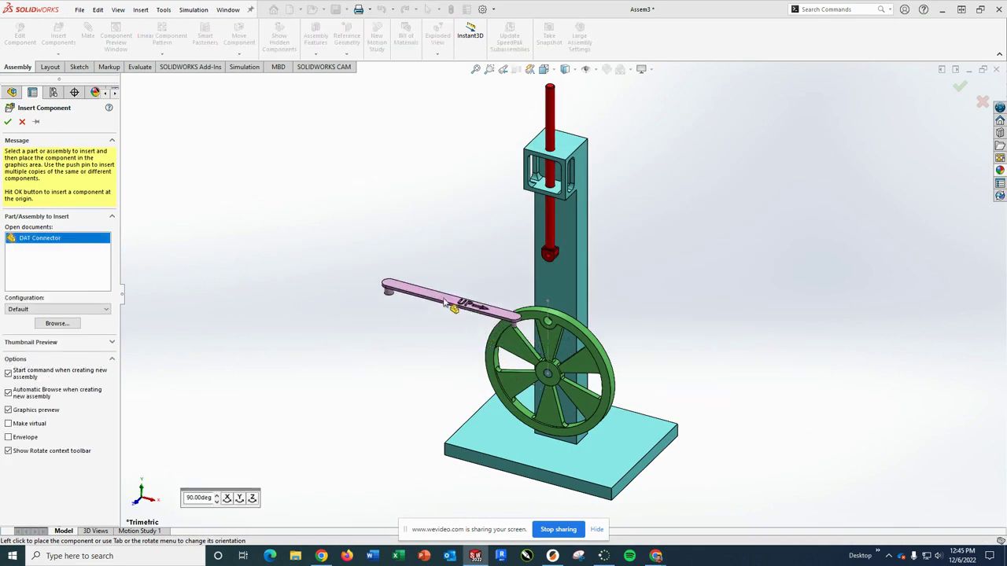
left_click(420, 304)
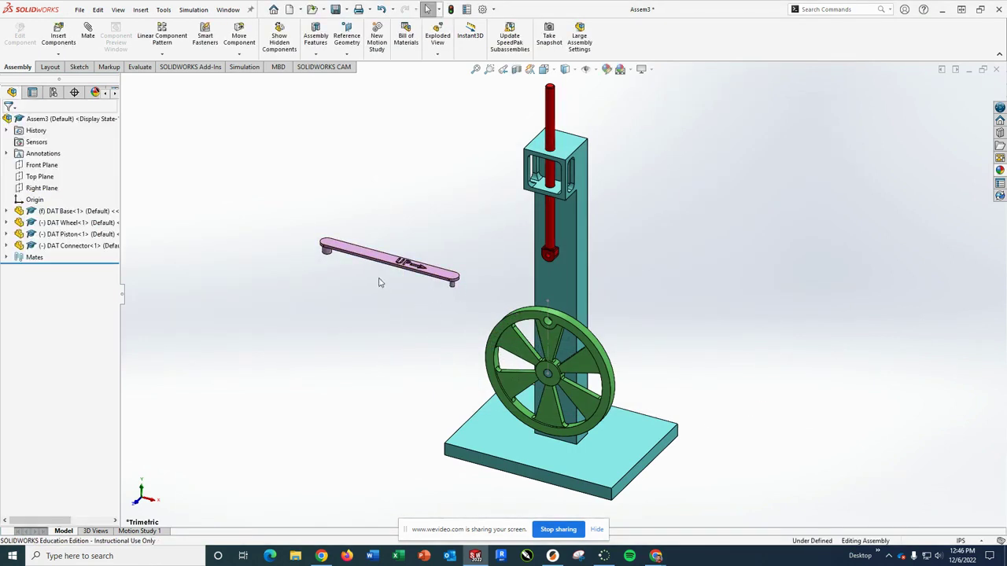
scroll(373, 277, "down", 3)
Mate the connector's flat face coincident with the wheel face.
left_click(92, 36)
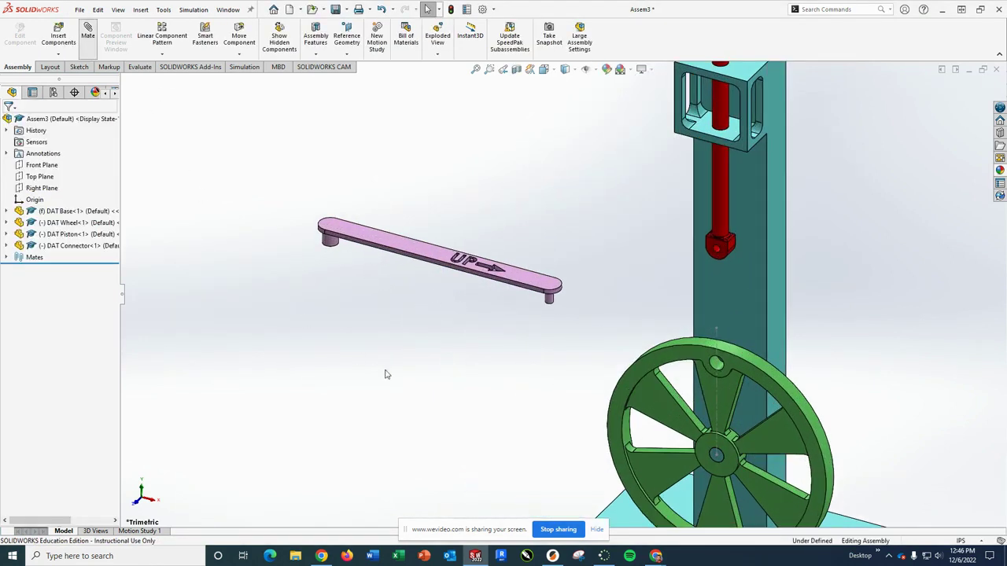
middle_click_drag(421, 318, 428, 160)
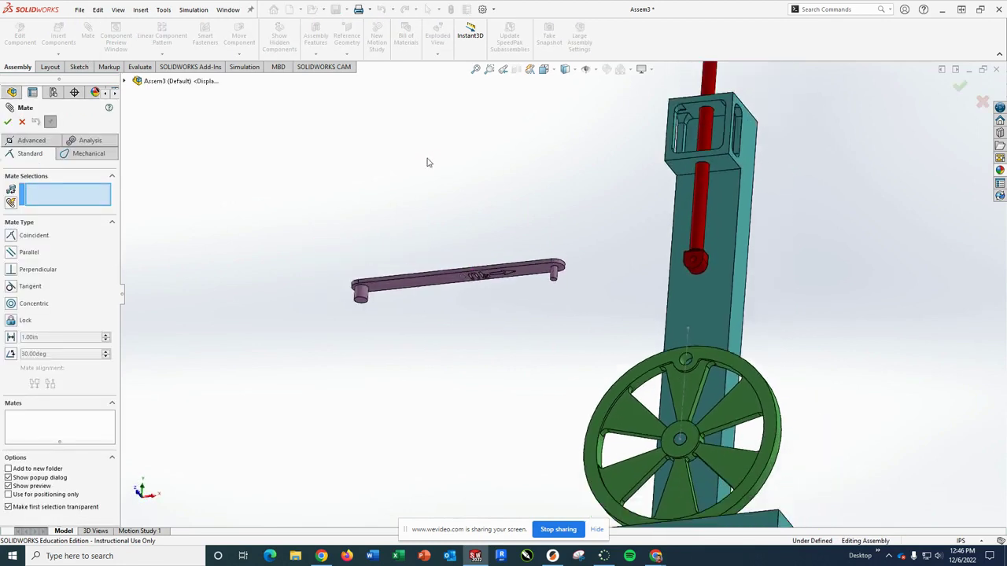
left_click(391, 293)
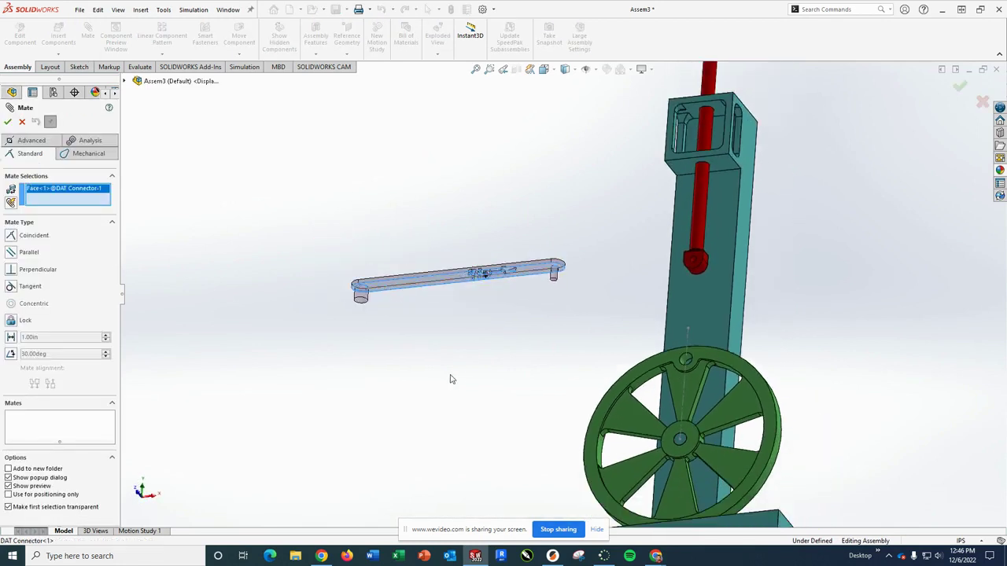
scroll(566, 318, "up", 3)
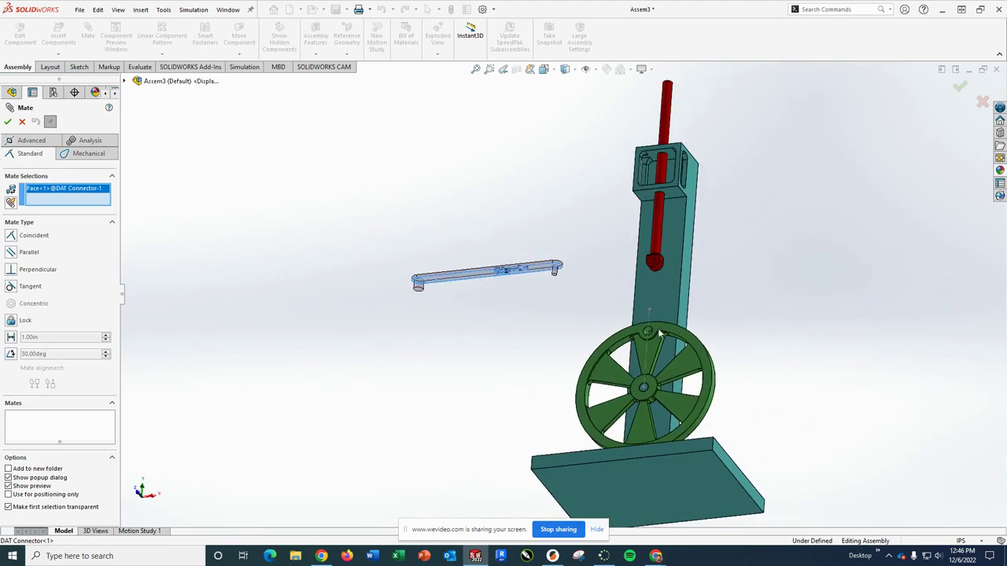
left_click(635, 336)
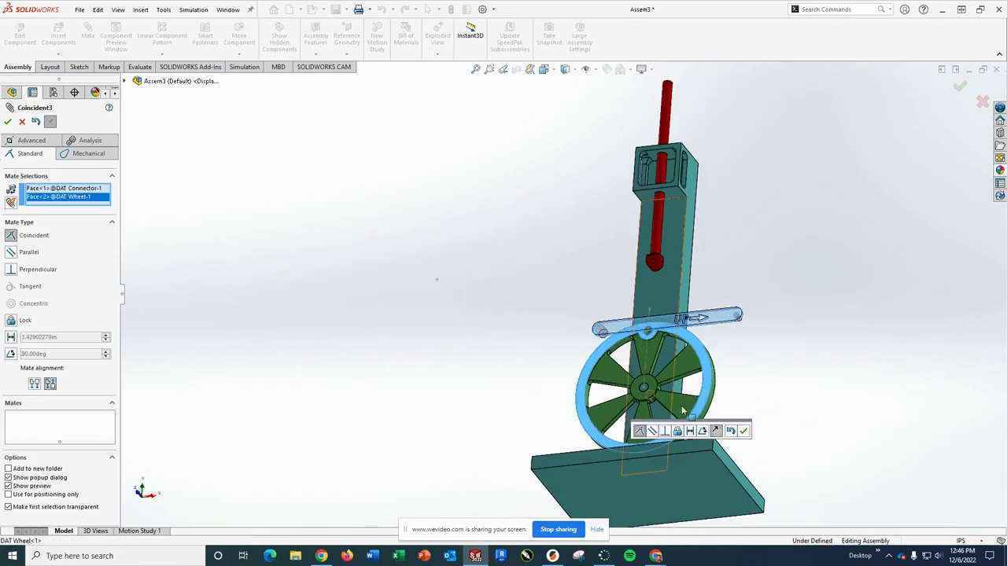
left_click(745, 432)
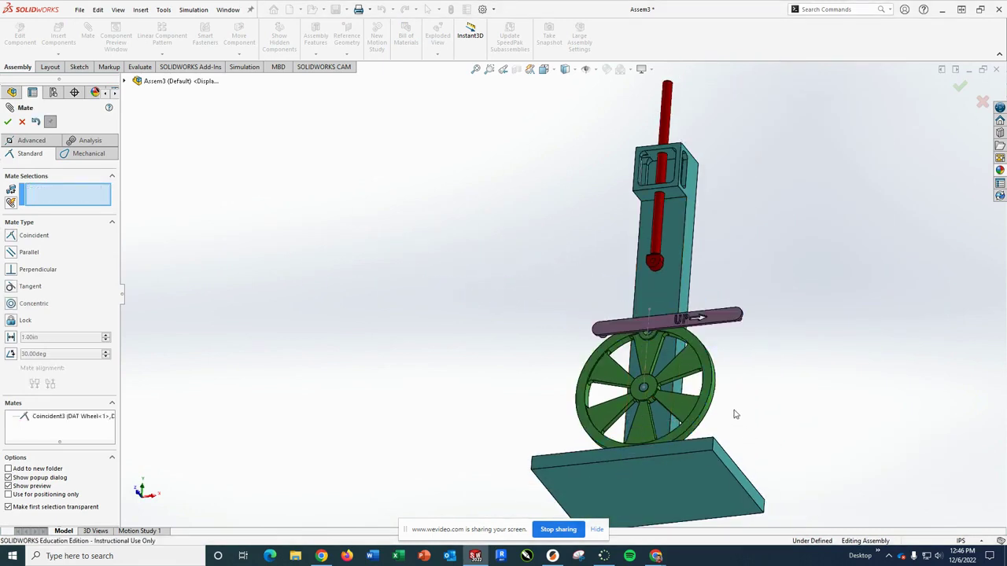
scroll(714, 358, "down", 5)
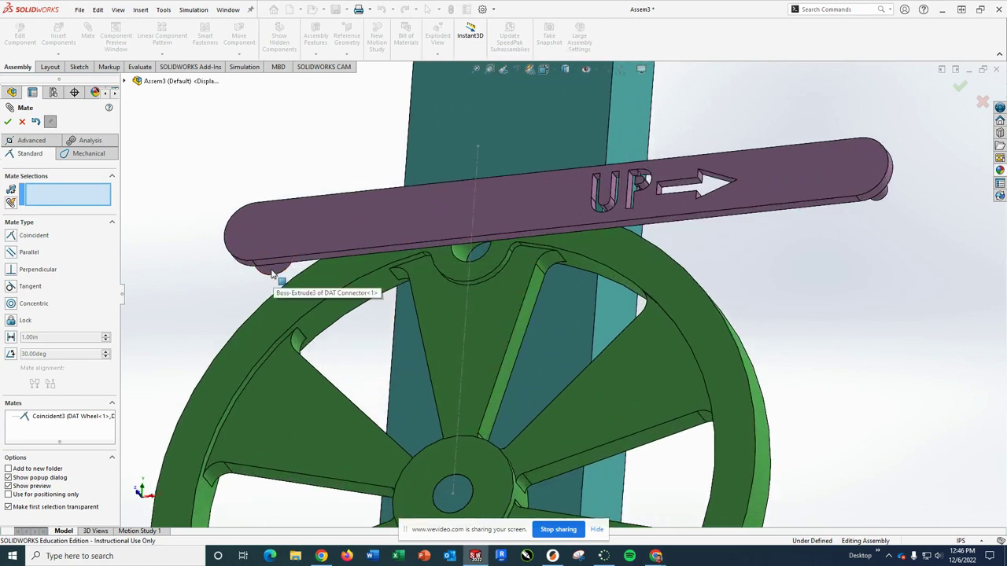
Pin the connector's end hole concentric with the wheel's hole.
left_click(271, 274)
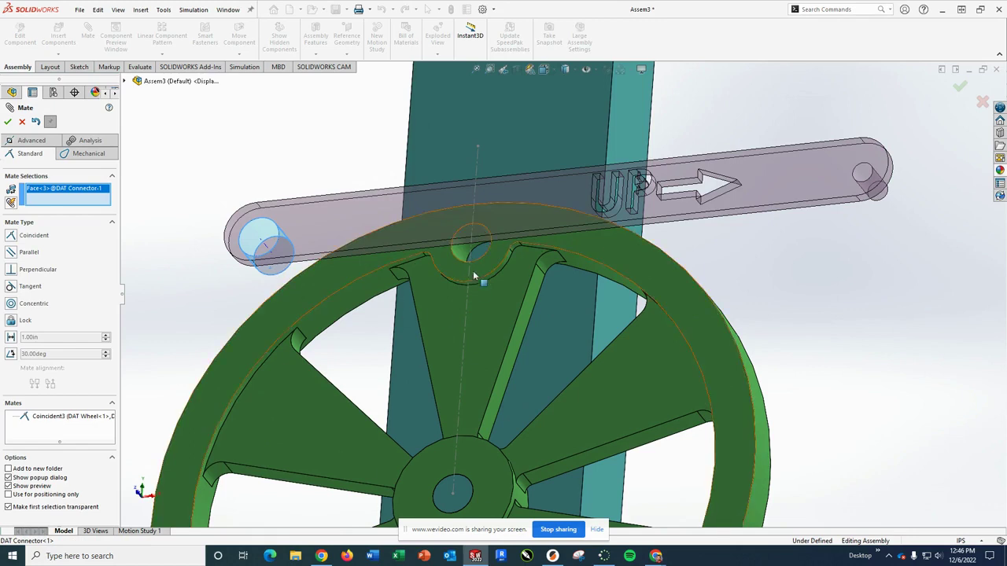
left_click(463, 253)
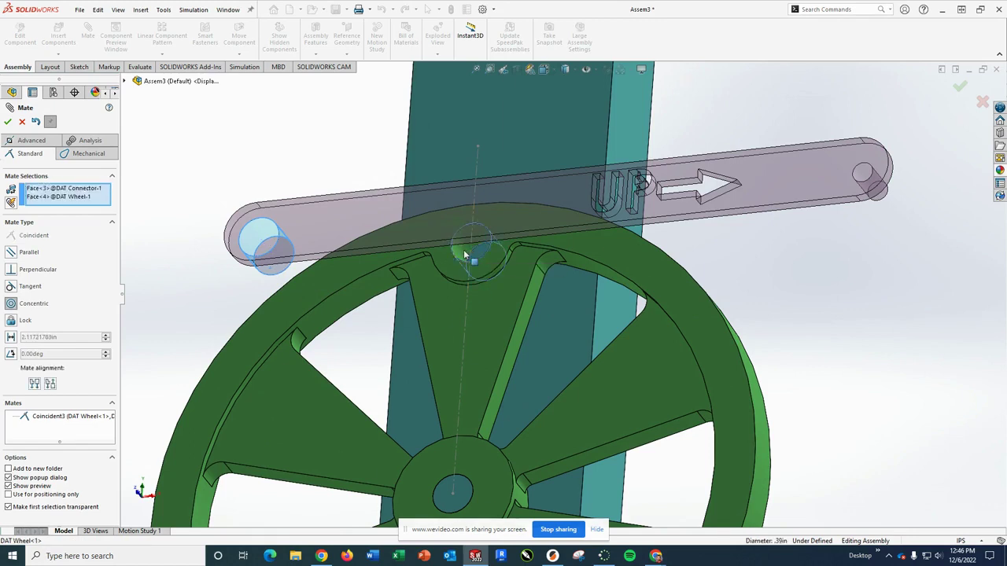
scroll(837, 358, "up", 4)
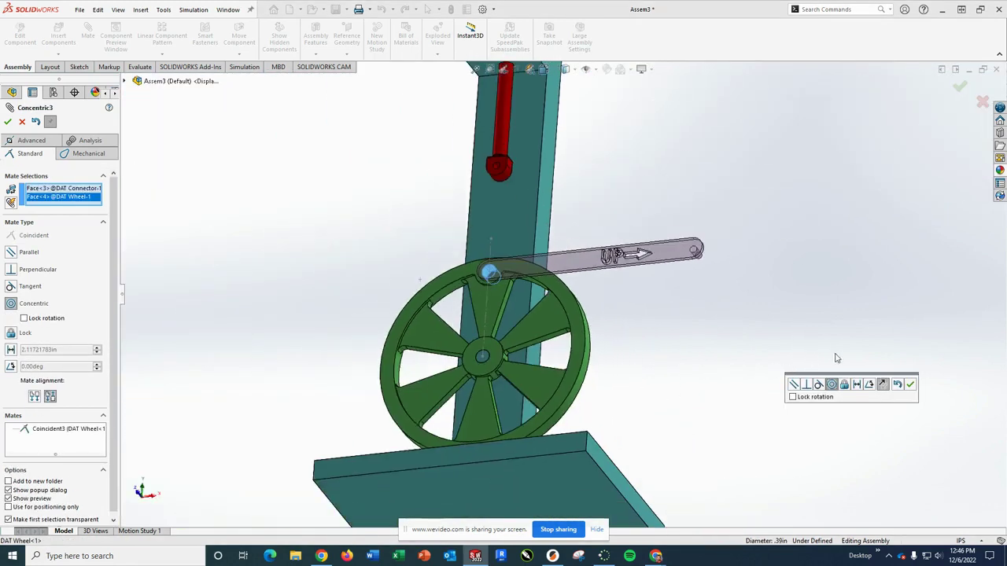
left_click(911, 385)
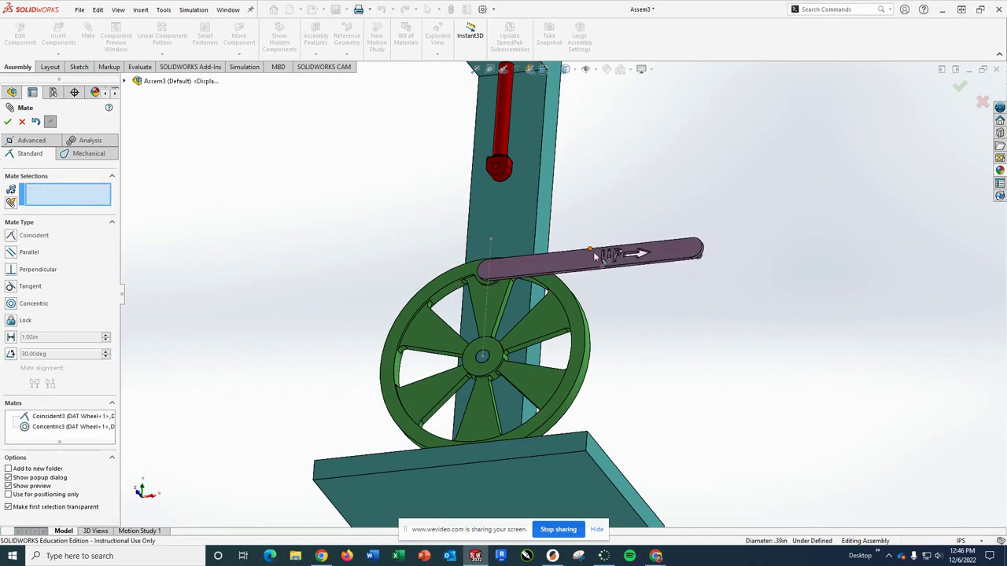
scroll(716, 273, "down", 3)
scroll(716, 274, "up", 3)
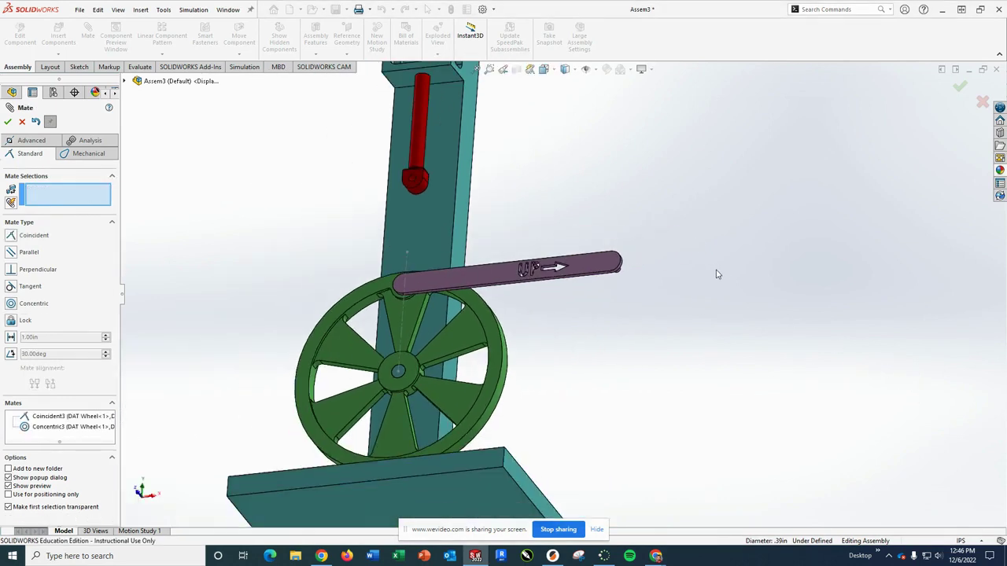
Pin the connector's other end concentric with the piston's eye hole.
middle_click_drag(716, 275, 477, 313)
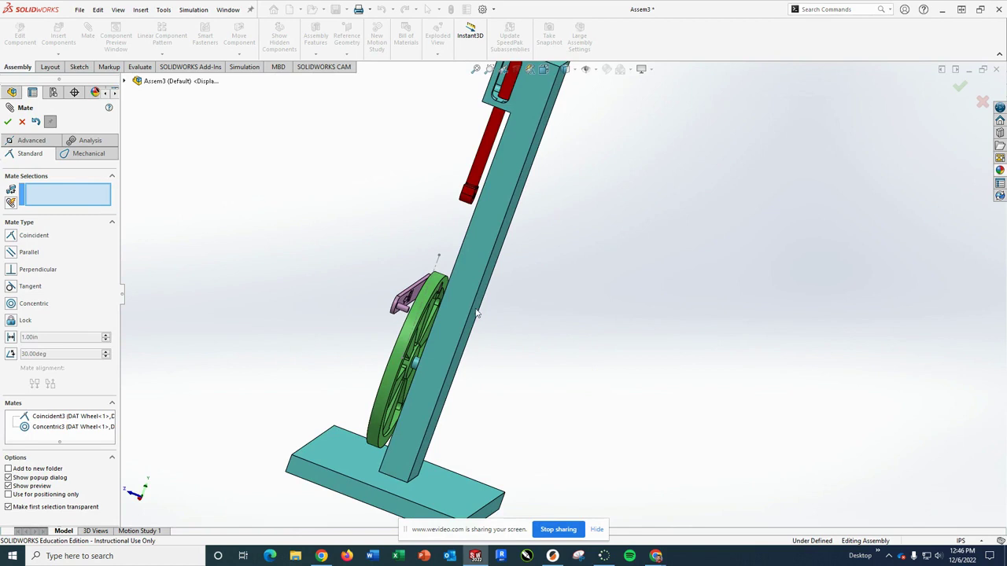
left_click(404, 311)
middle_click_drag(374, 258, 446, 185)
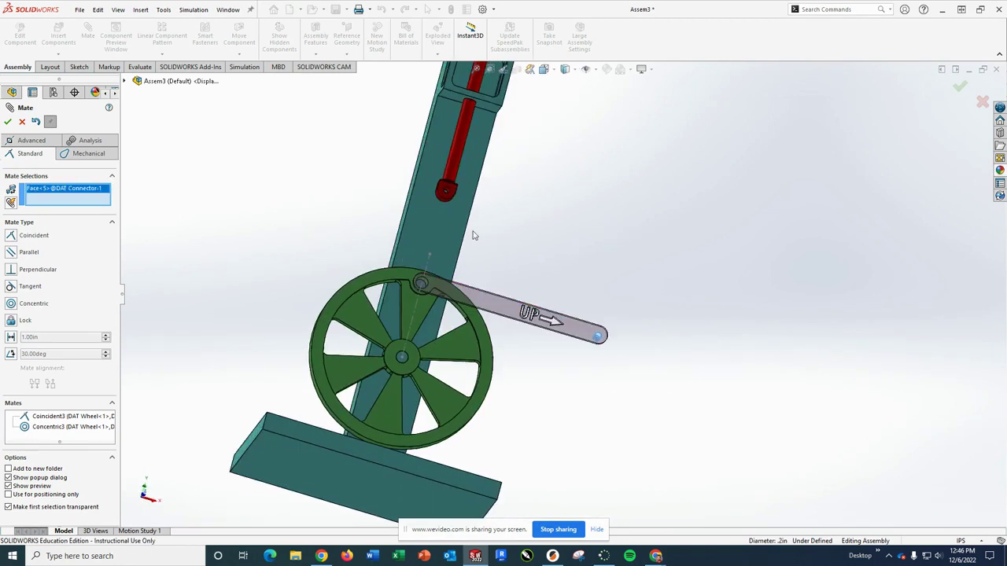
scroll(445, 186, "down", 8)
scroll(541, 306, "down", 2)
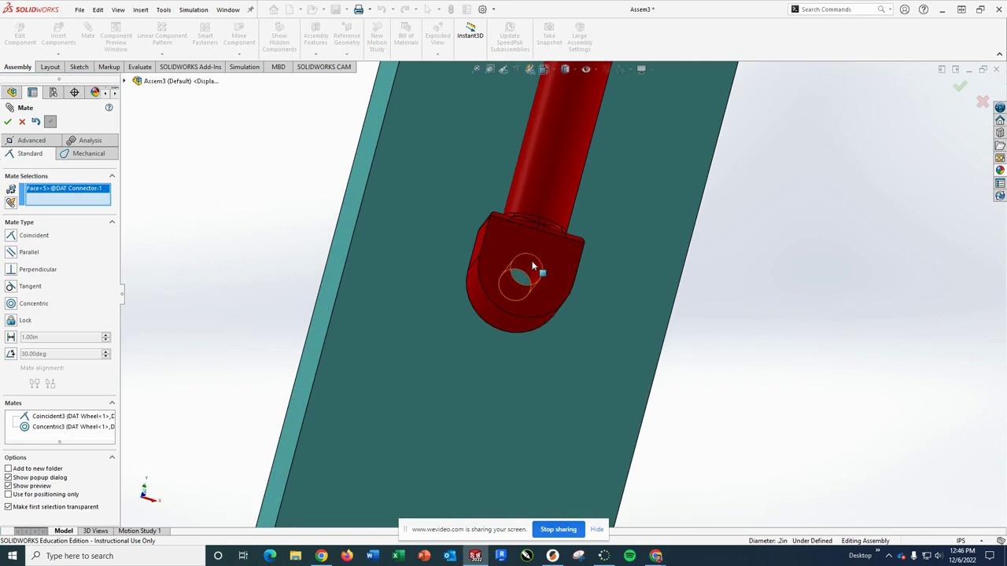
left_click(532, 267)
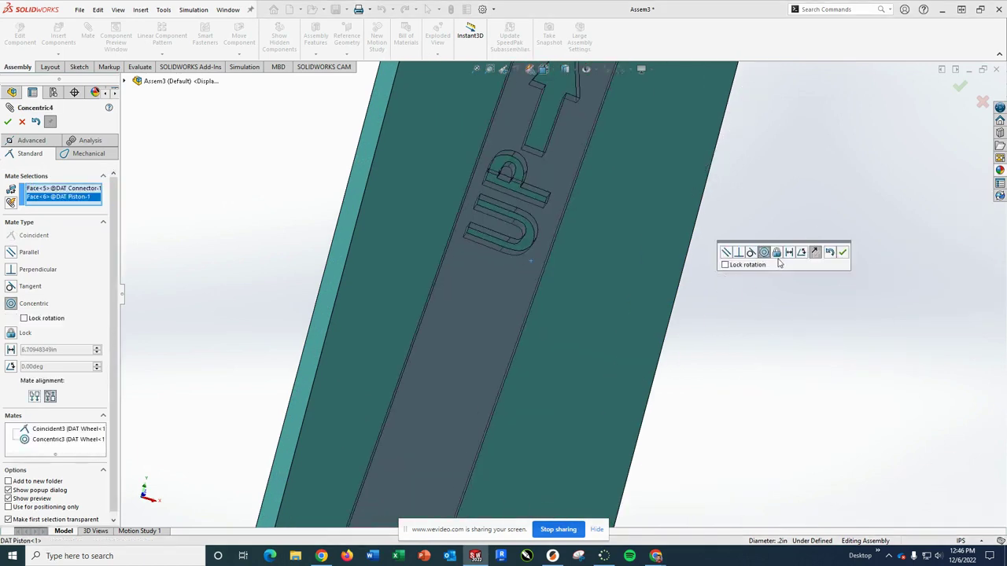
left_click(843, 253)
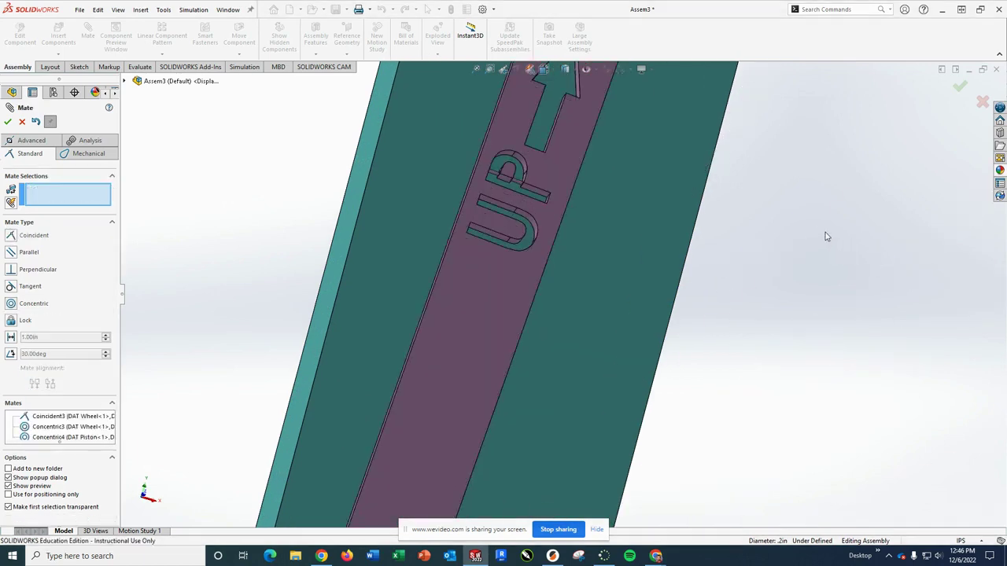
scroll(823, 236, "up", 10)
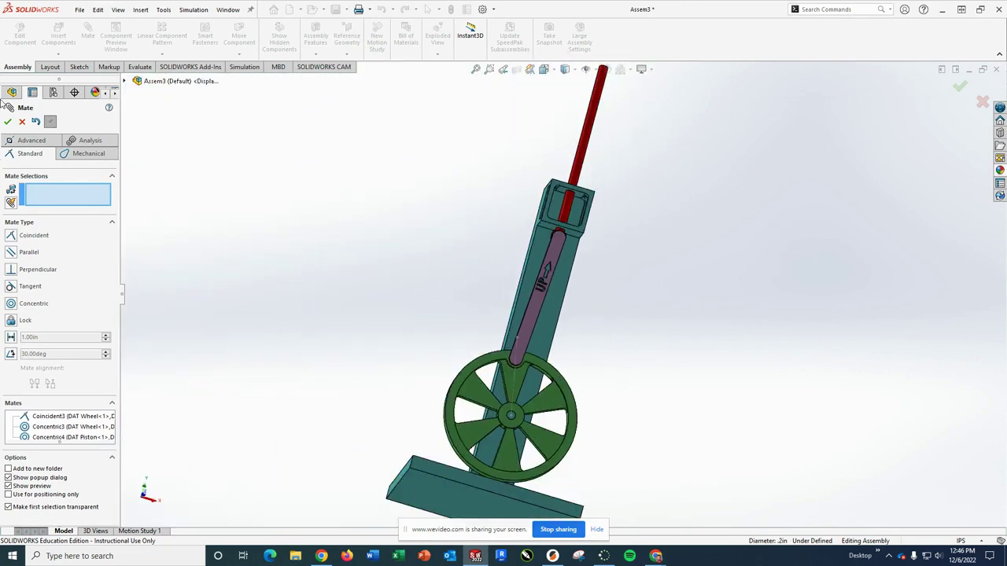
Close mating, return to isometric view, and turn the wheel to swing the connector.
left_click(7, 122)
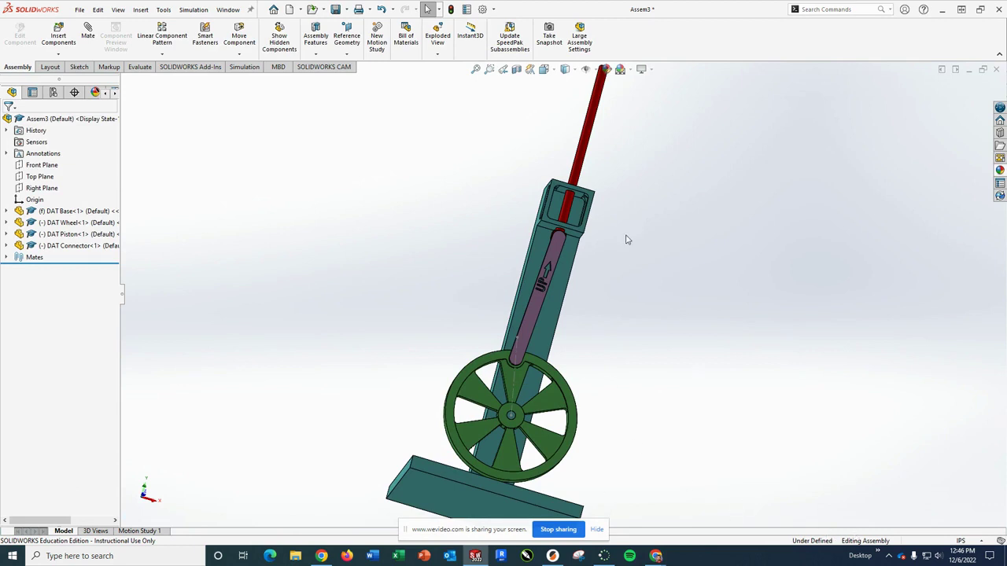
key("ctrl+7")
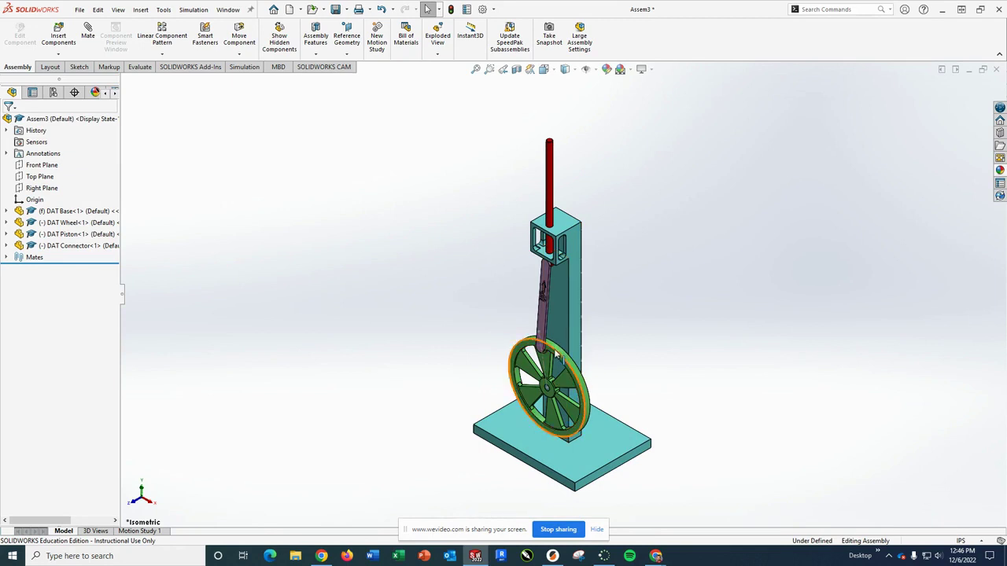
left_click_drag(557, 356, 458, 382)
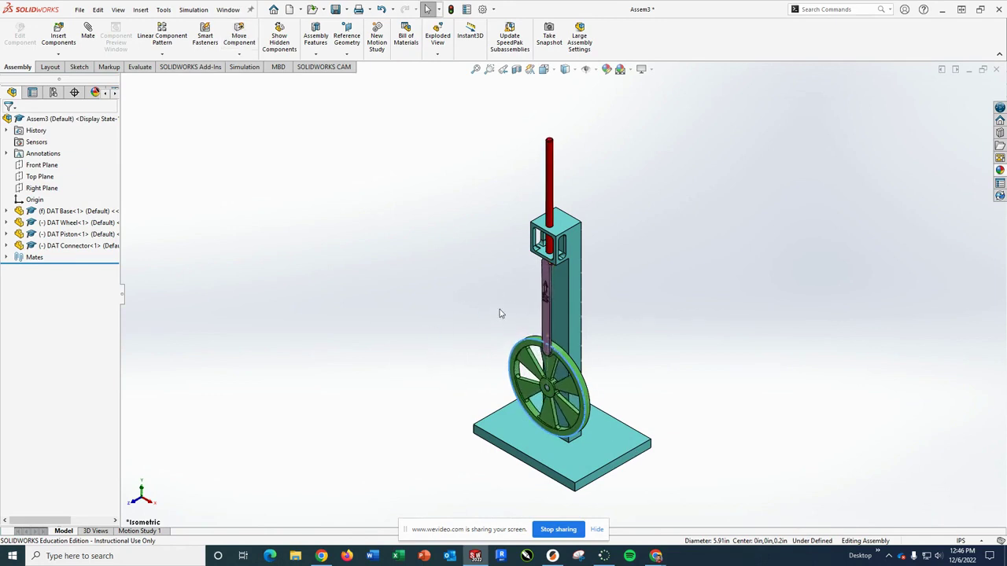
left_click(475, 317)
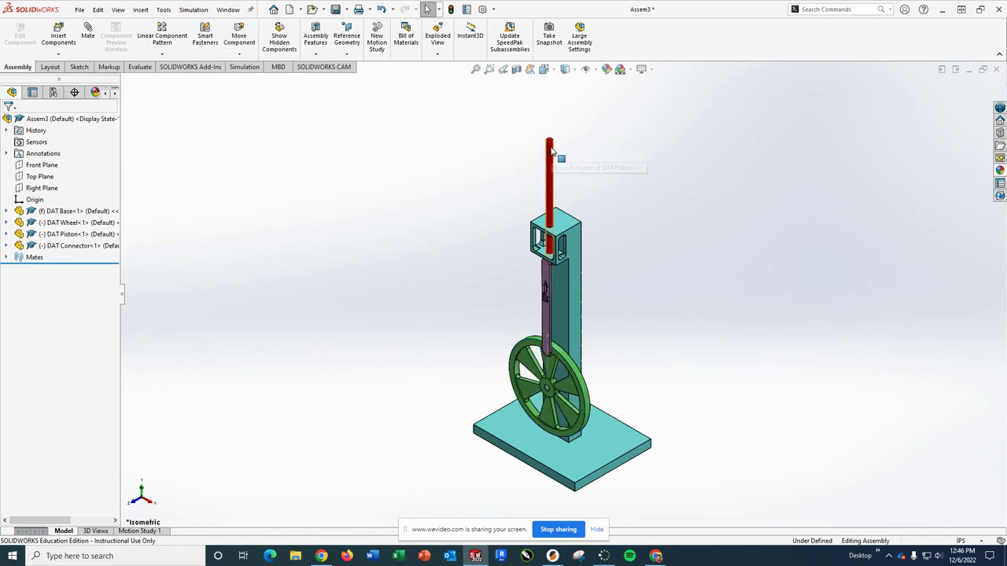
Drag the piston rod down and back up its guide, then stop moving components.
left_click_drag(552, 150, 544, 199)
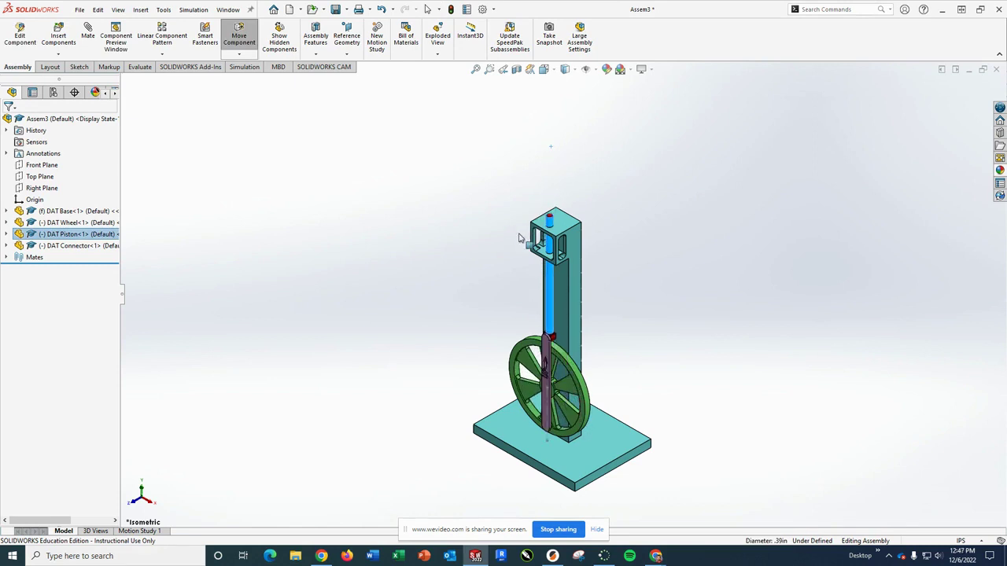
left_click_drag(519, 239, 517, 169)
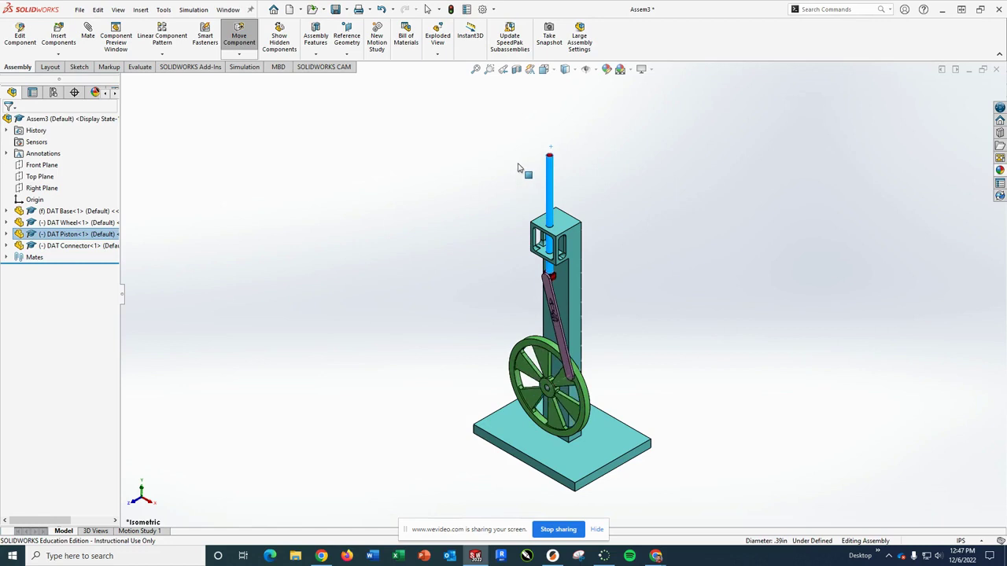
left_click_drag(518, 167, 519, 157)
key("Escape")
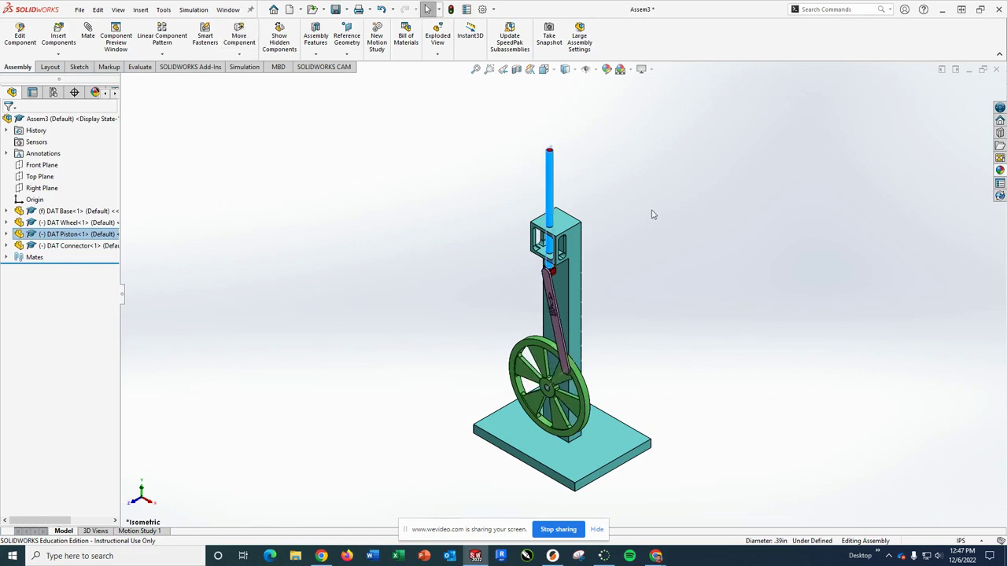
left_click(651, 214)
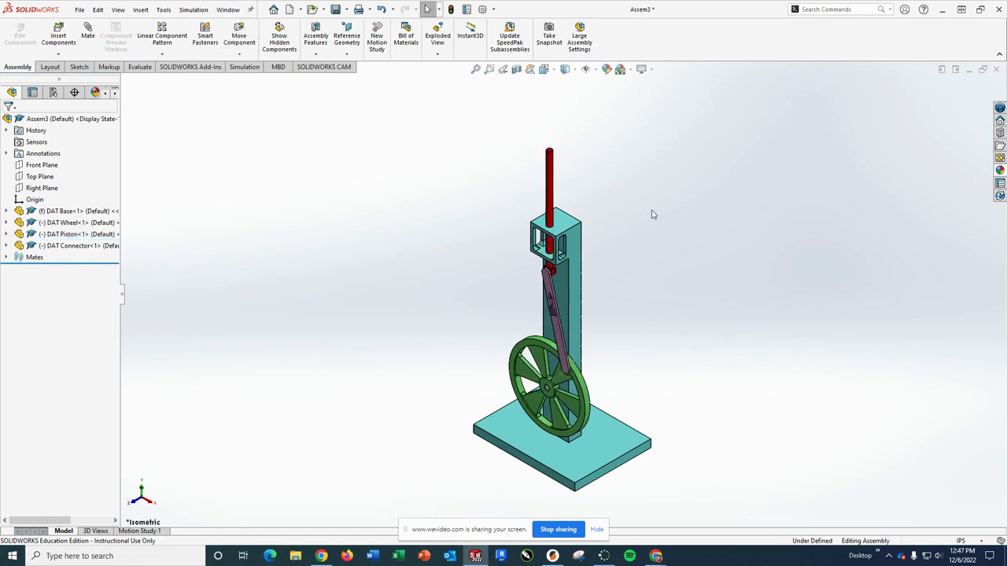
scroll(607, 362, "down", 10)
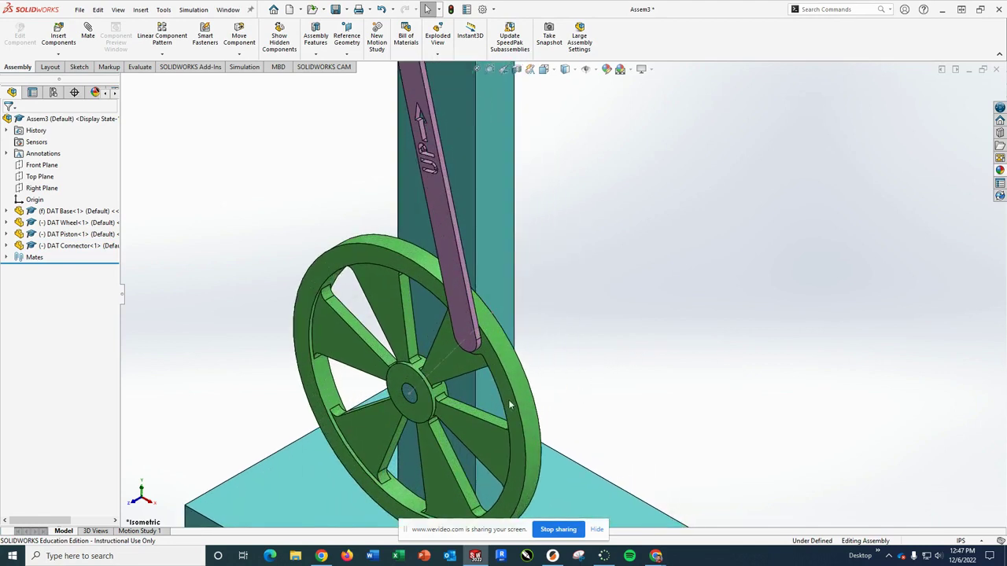
scroll(474, 367, "down", 2)
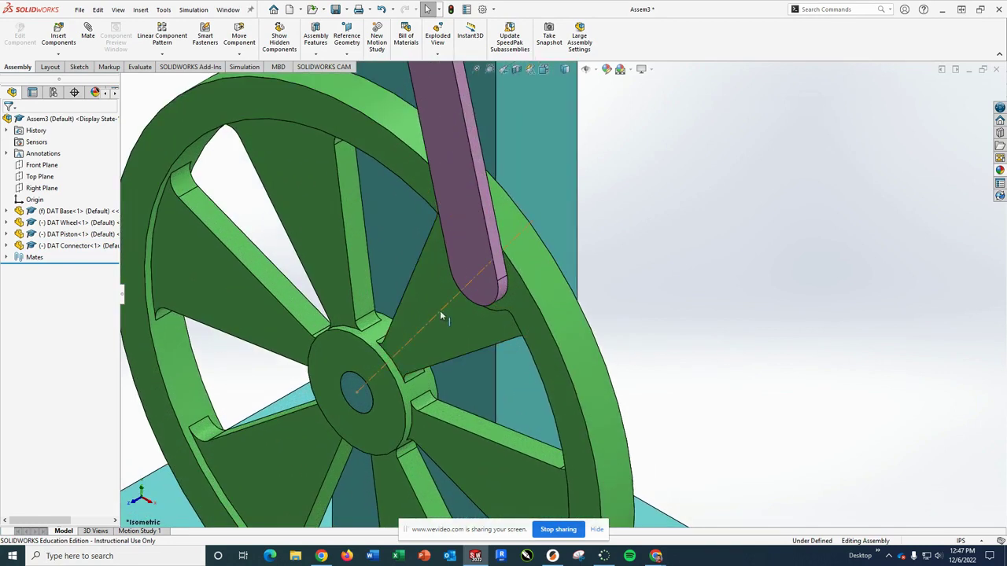
scroll(632, 247, "down", 2)
scroll(637, 252, "up", 8)
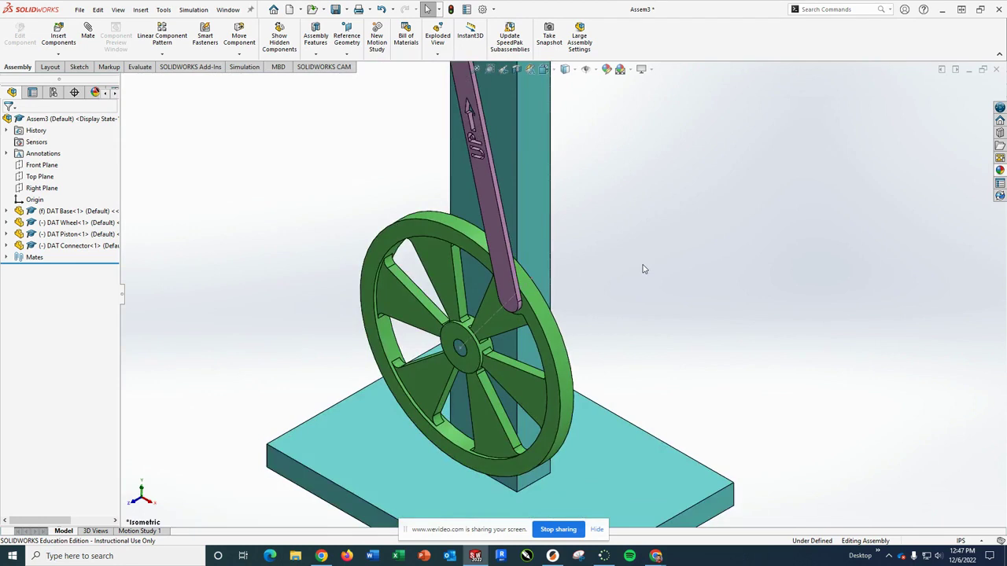
scroll(644, 269, "up", 4)
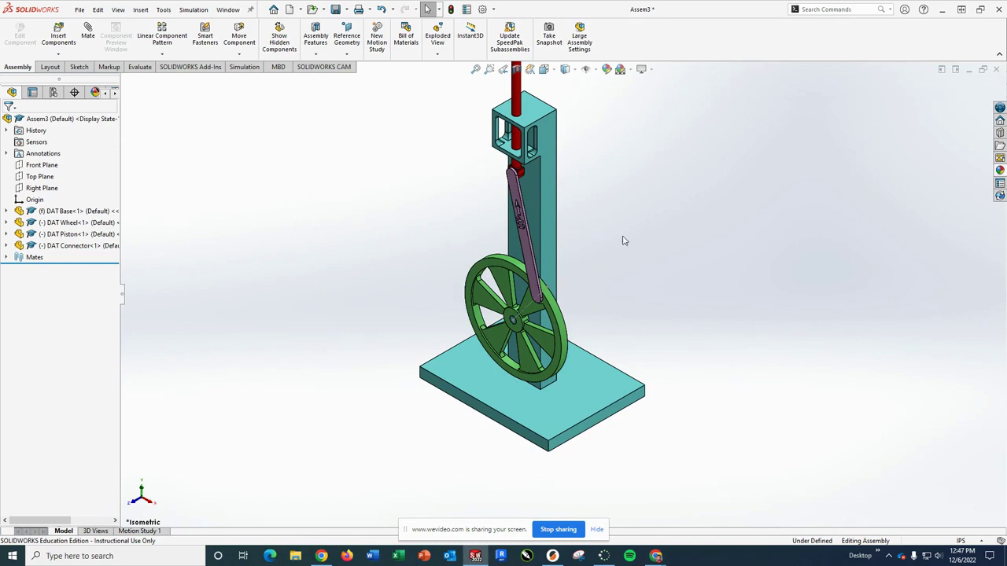
scroll(557, 201, "down", 5)
scroll(557, 201, "down", 3)
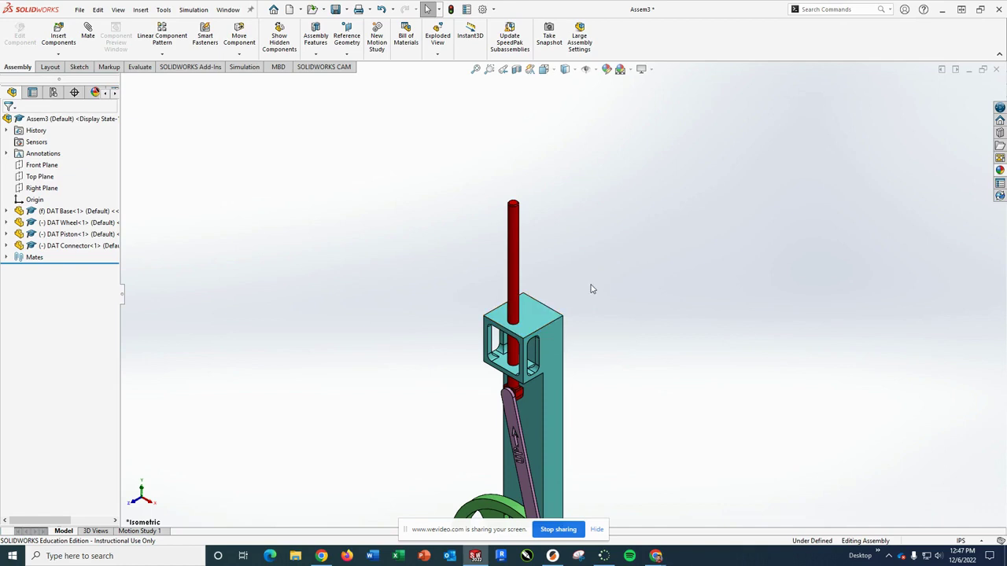
scroll(606, 303, "up", 4)
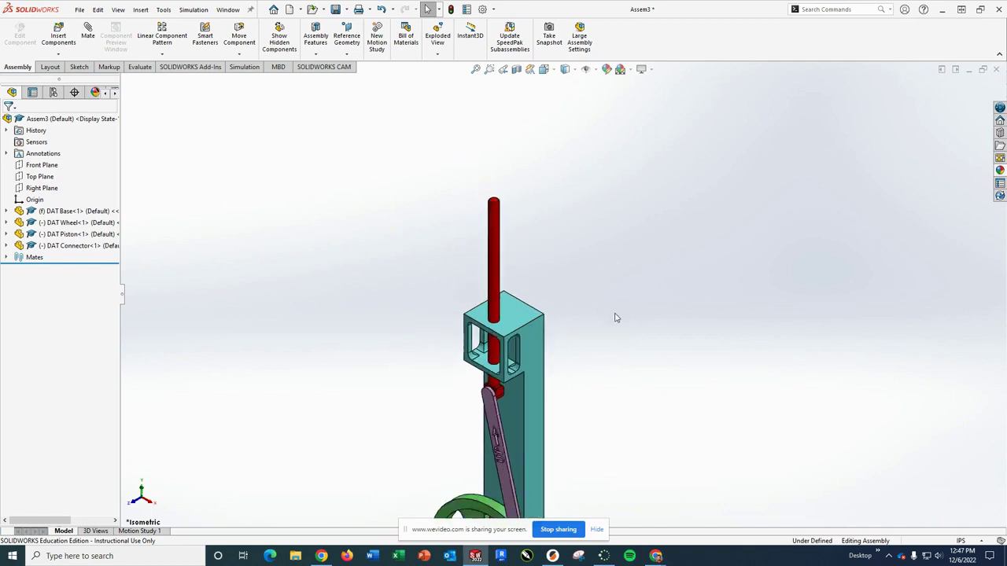
scroll(598, 362, "down", 1)
scroll(562, 386, "down", 6)
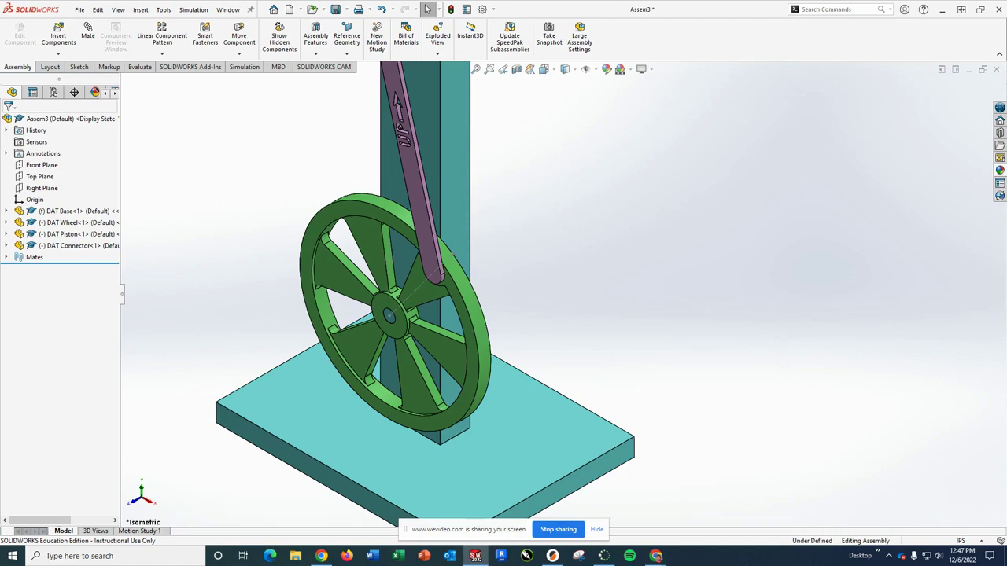
Switch the document units from IPS to MMGS (millimeter, gram, second).
left_click(965, 542)
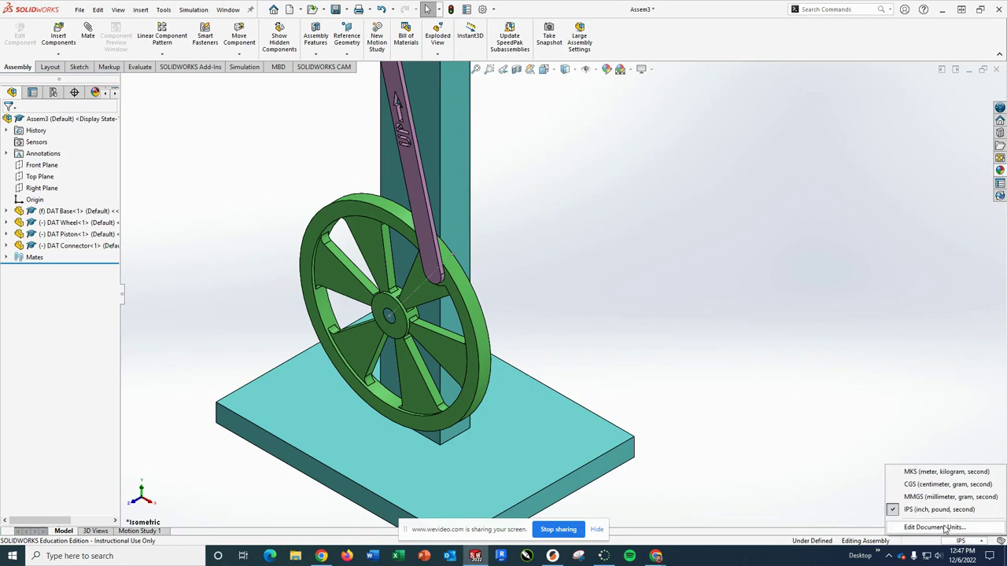
left_click(944, 496)
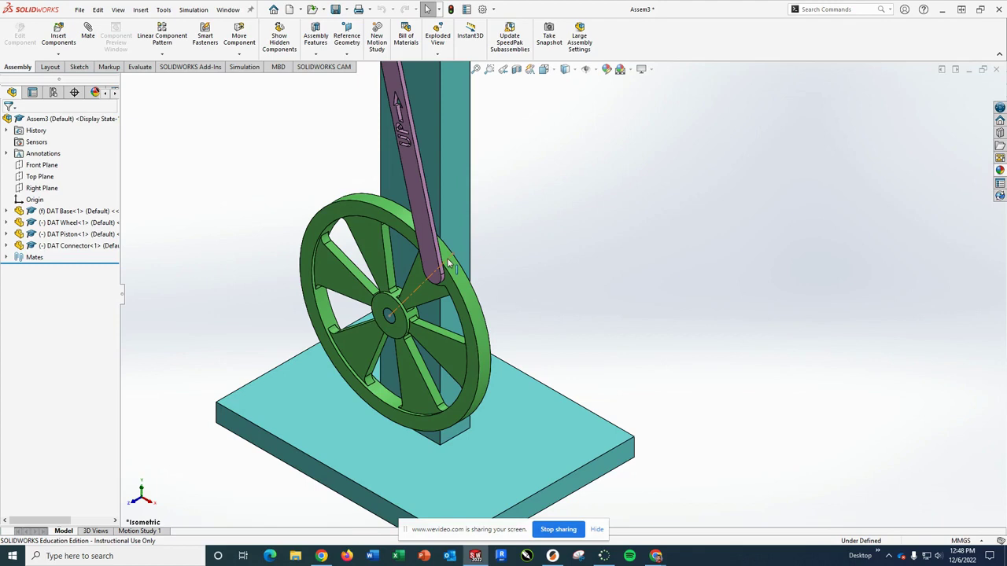
scroll(499, 236, "down", 3)
scroll(503, 240, "up", 5)
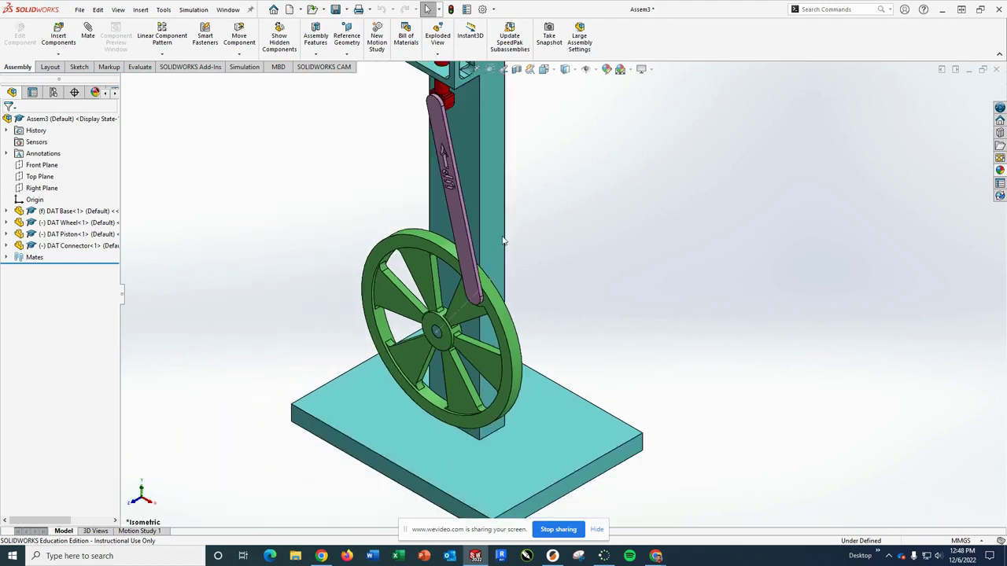
scroll(503, 240, "up", 2)
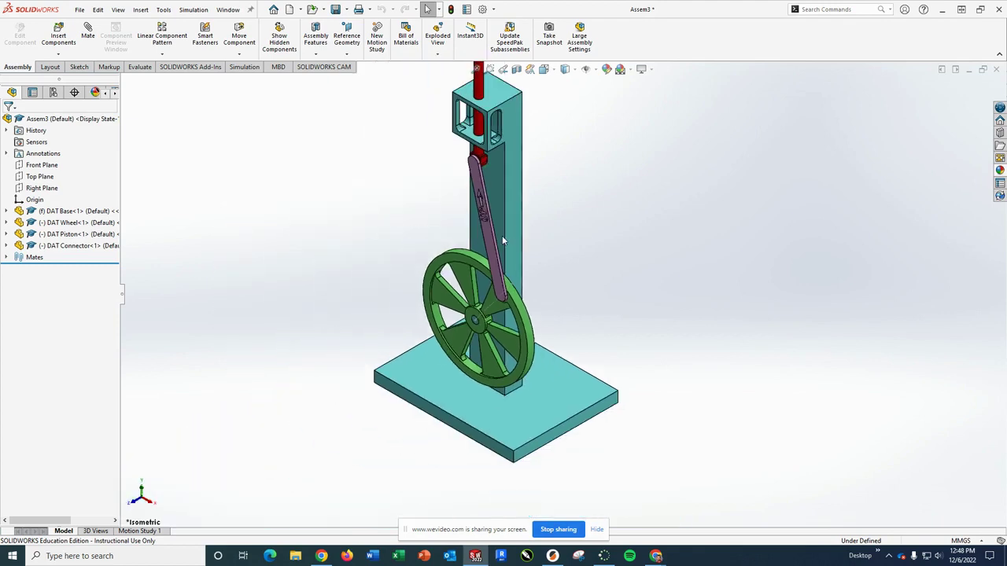
Start a mate between the wheel's sketch line and an edge of the base.
left_click(88, 35)
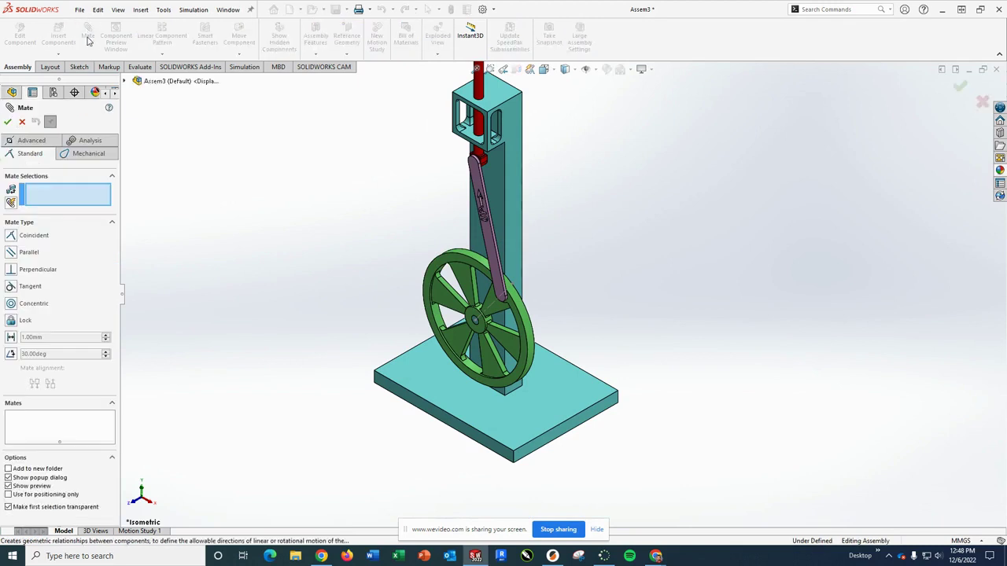
scroll(607, 299, "down", 5)
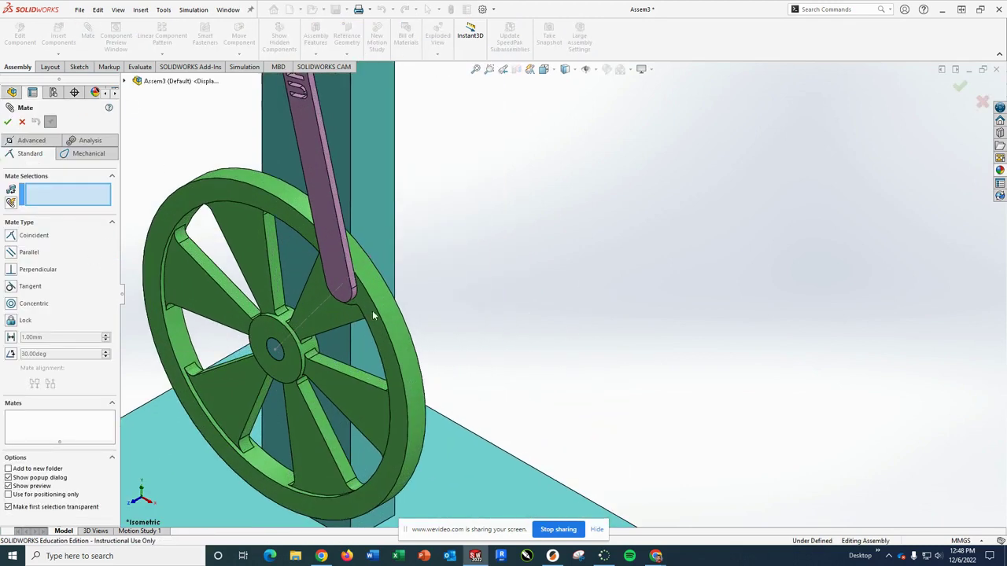
left_click(324, 304)
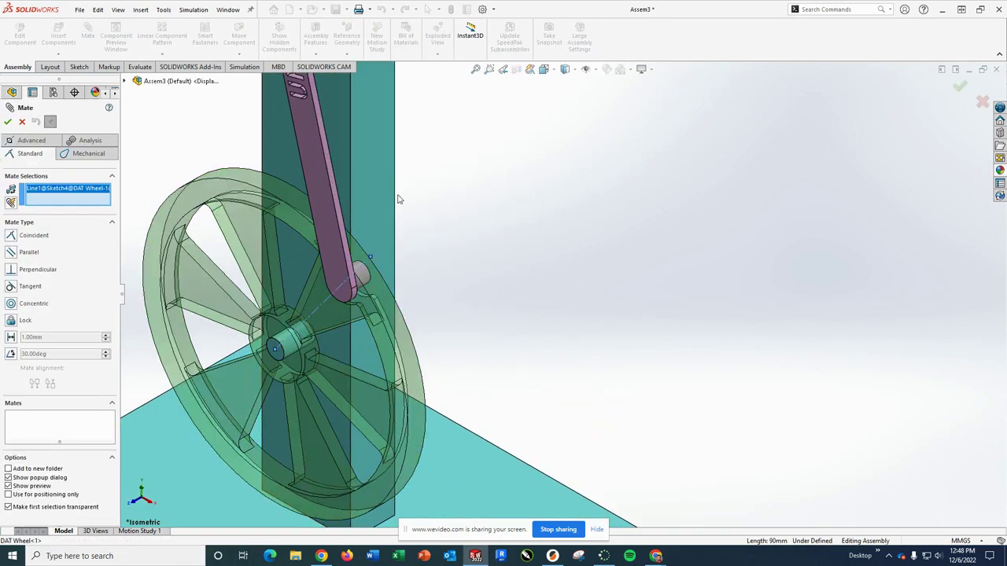
left_click(352, 199)
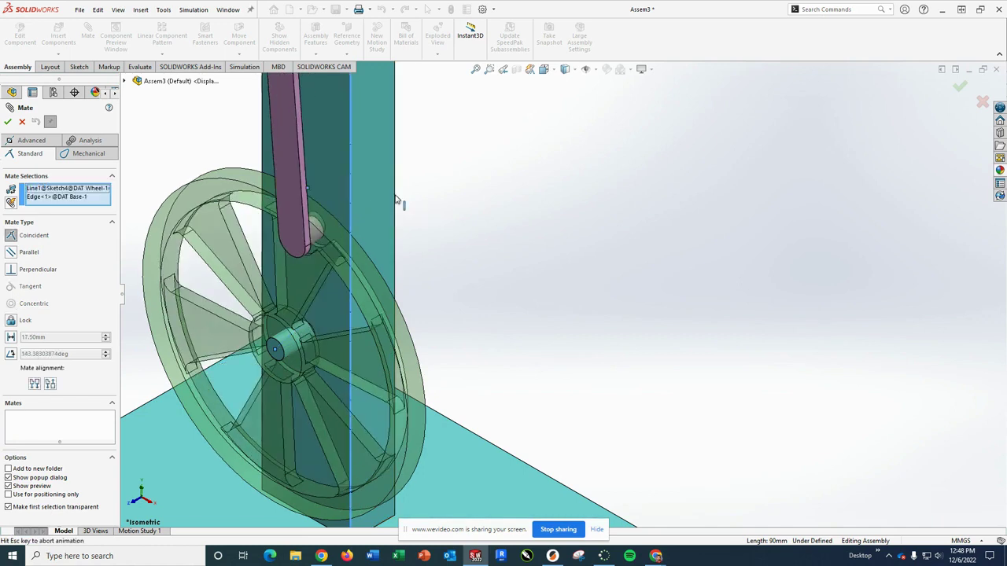
middle_click_drag(471, 232, 535, 247)
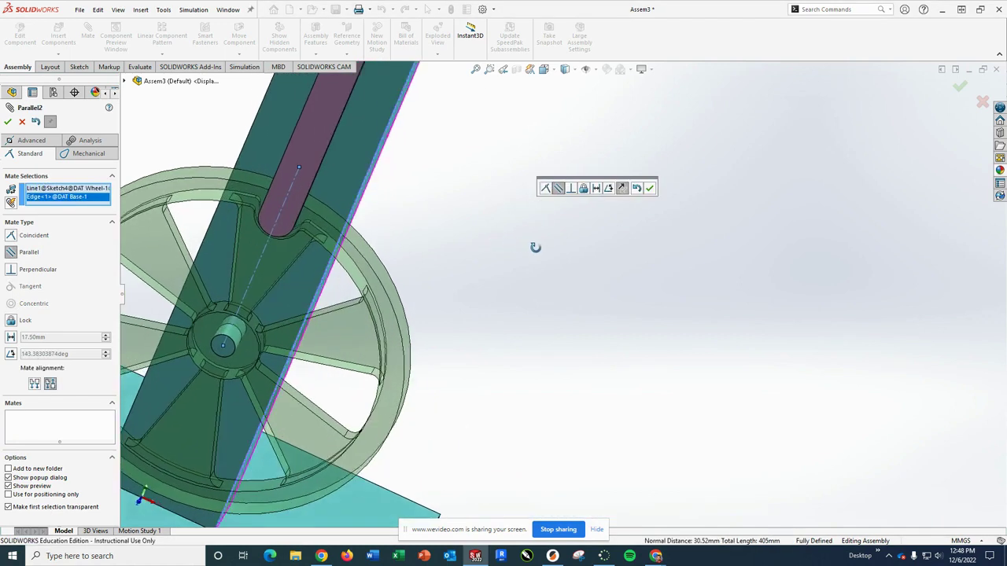
scroll(419, 233, "down", 3)
scroll(310, 222, "up", 5)
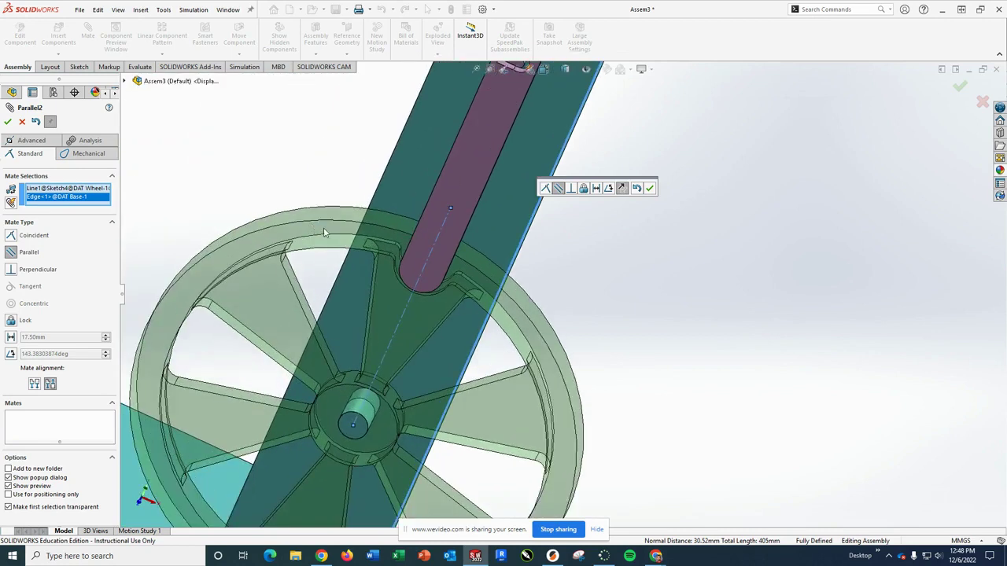
scroll(656, 292, "up", 2)
scroll(656, 292, "down", 1)
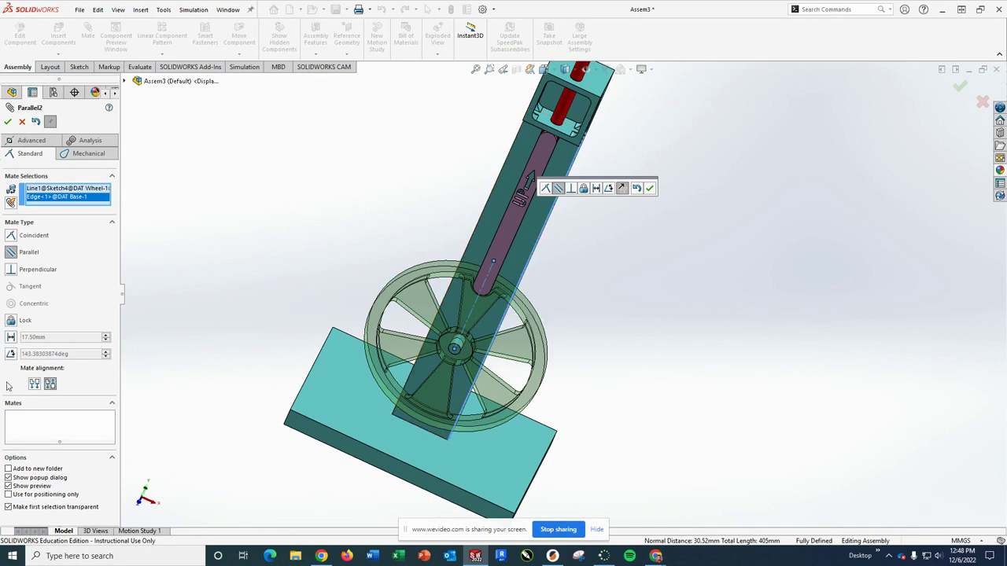
Make it an angle mate, trying 90° before settling on 13°.
left_click(12, 355)
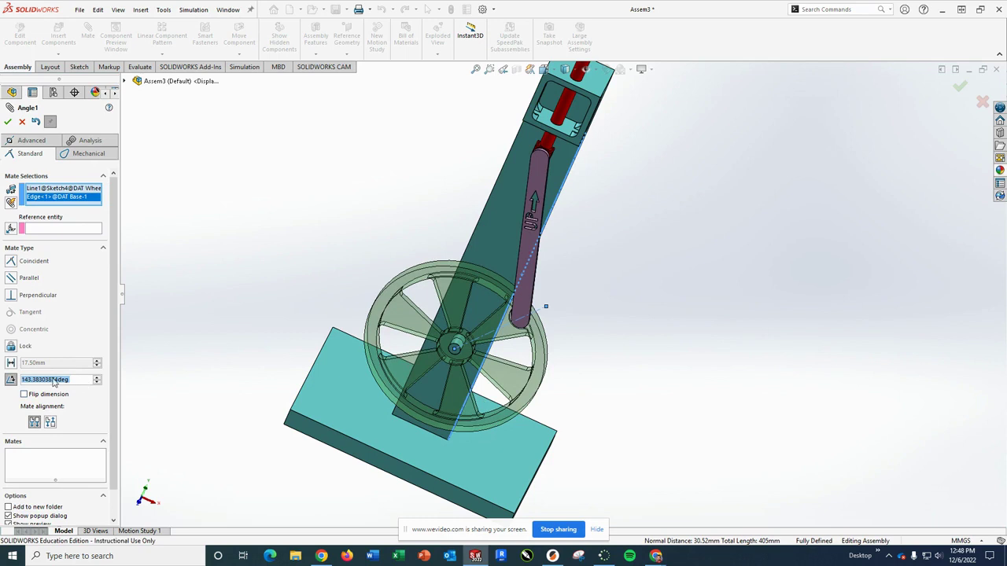
middle_click_drag(635, 359, 624, 302)
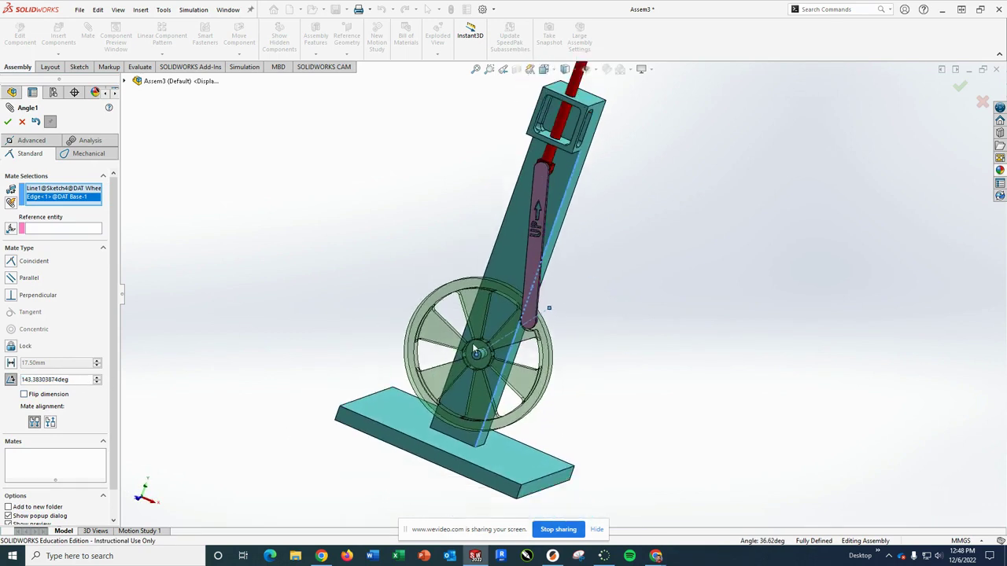
left_click(76, 383)
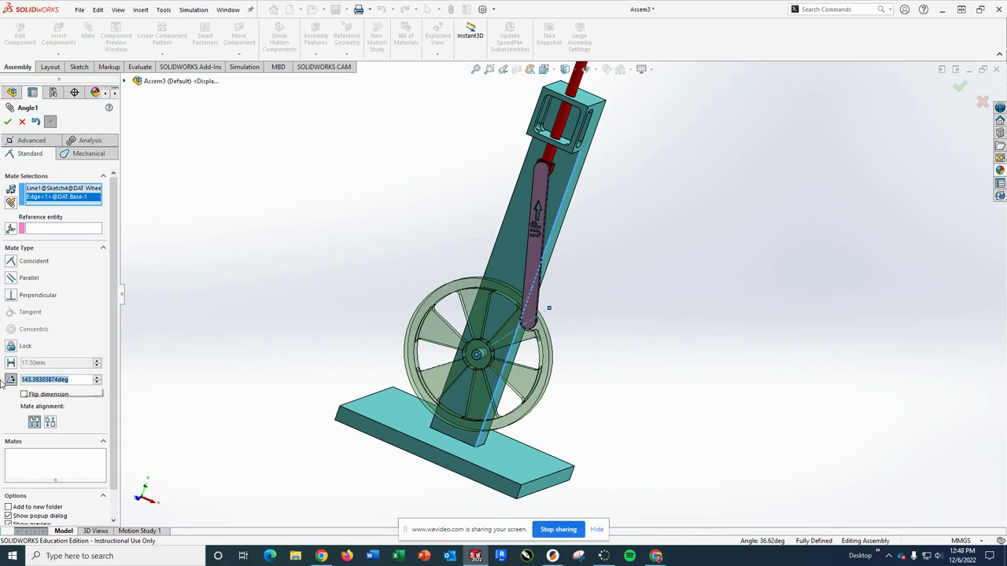
type("90")
key("Return")
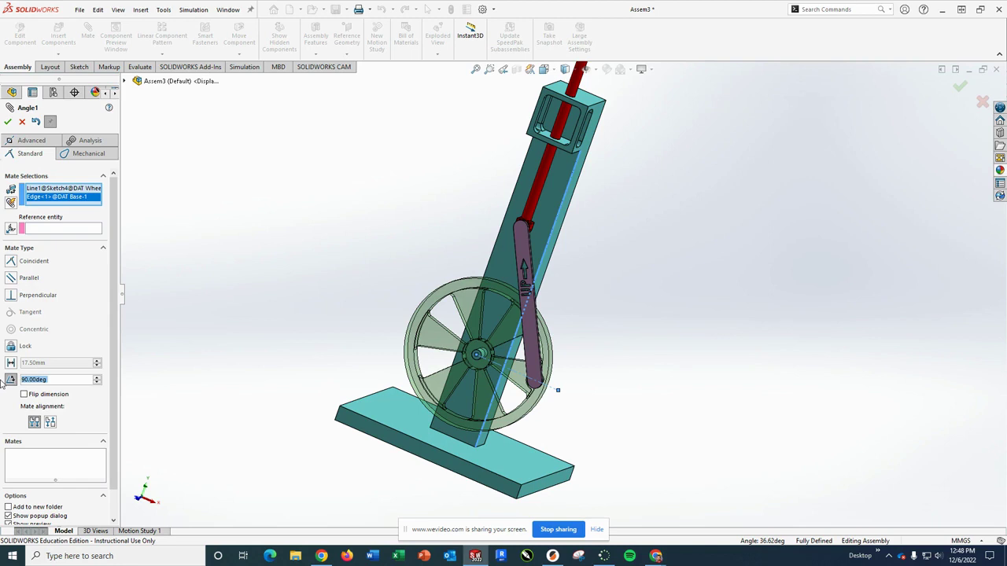
type("13")
key("Return")
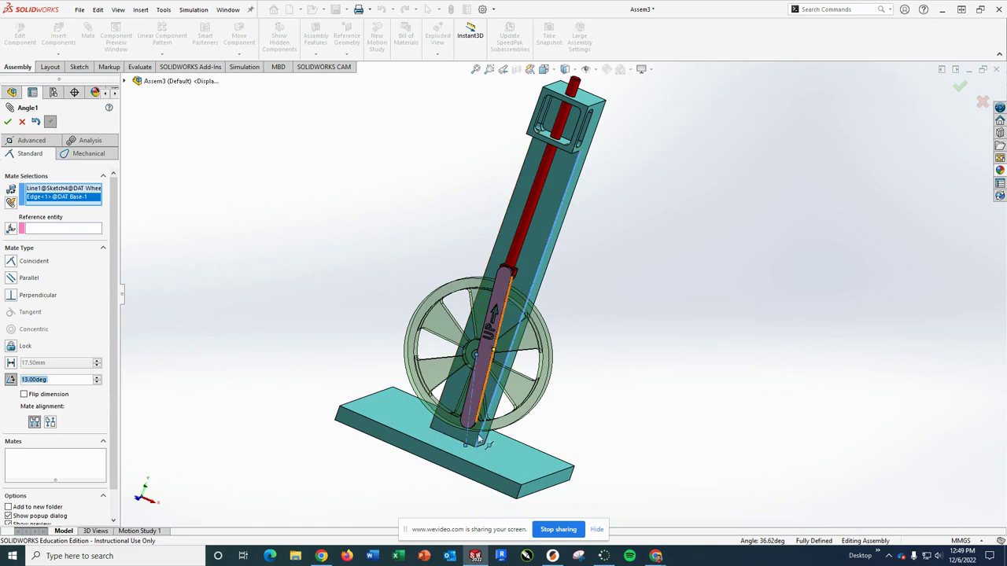
Flip the mate alignment and angle dimension, then accept the 13° Angle1 mate.
left_click(52, 425)
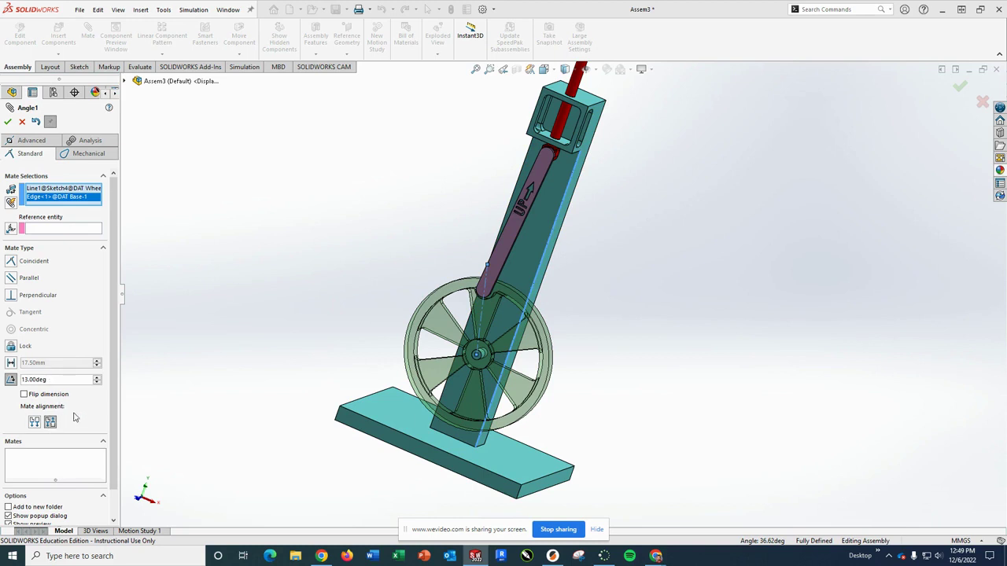
left_click(25, 396)
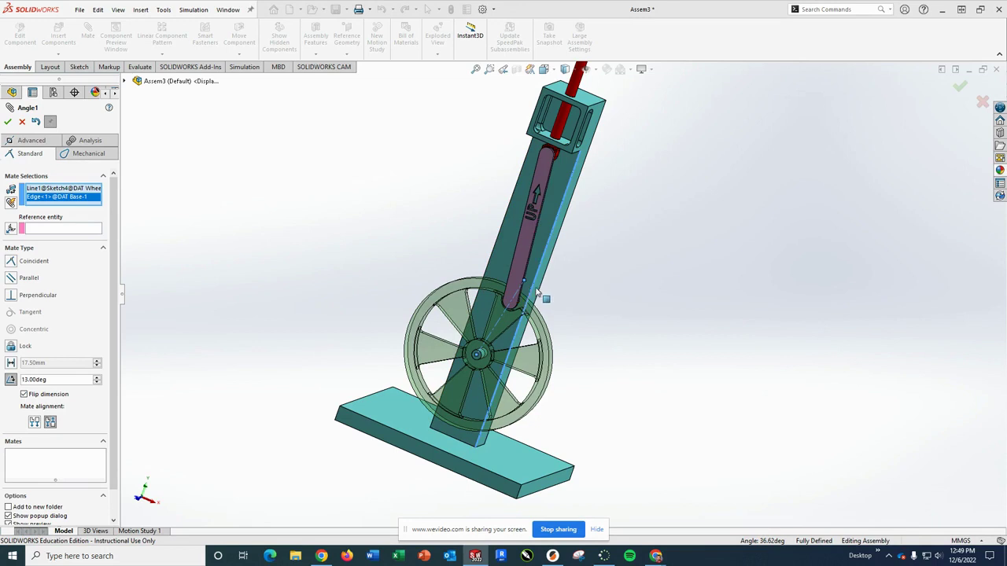
scroll(565, 307, "down", 5)
scroll(601, 335, "up", 6)
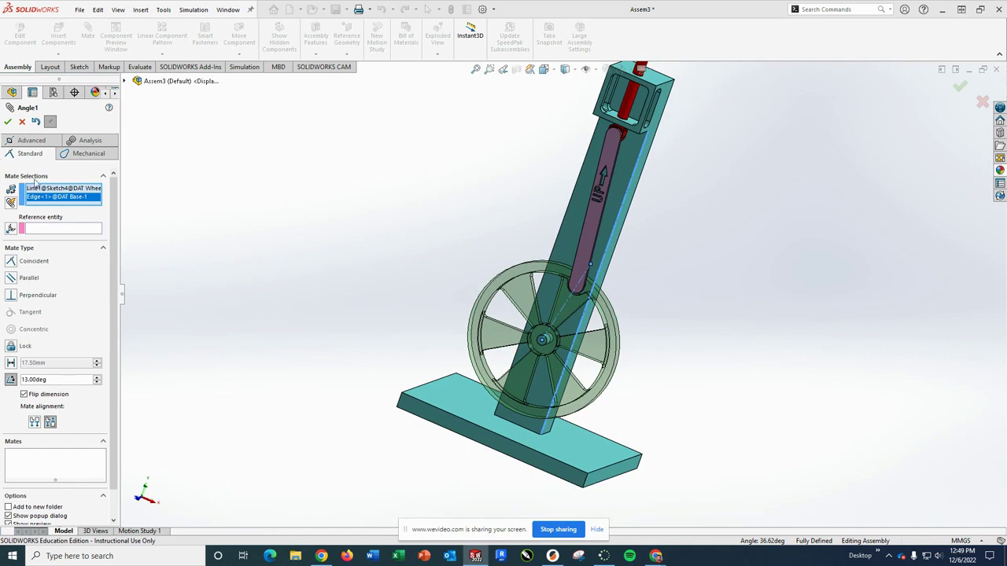
left_click(8, 122)
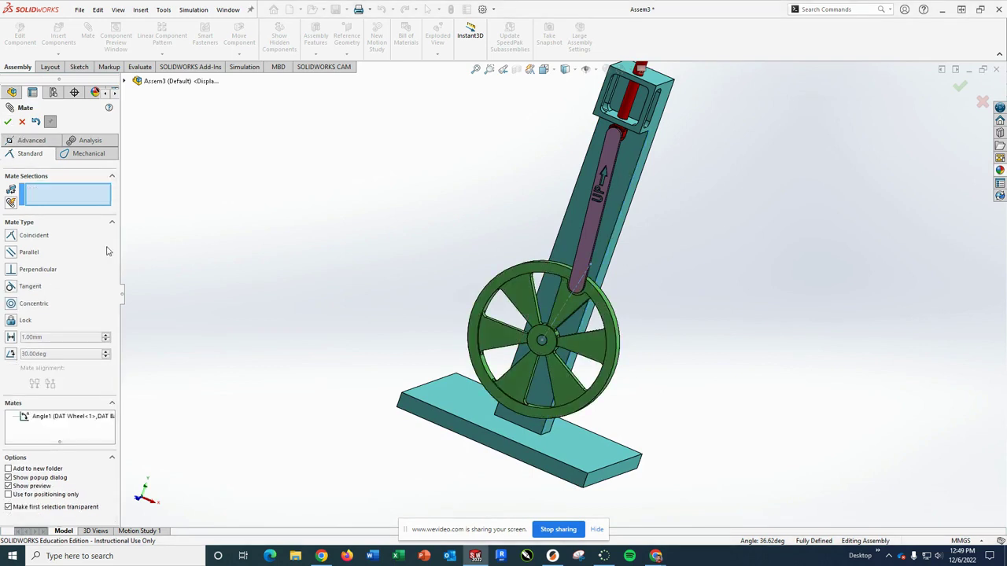
Rename the Angle1 mate in the Mates folder to 'Set for Angle A'.
left_click(8, 122)
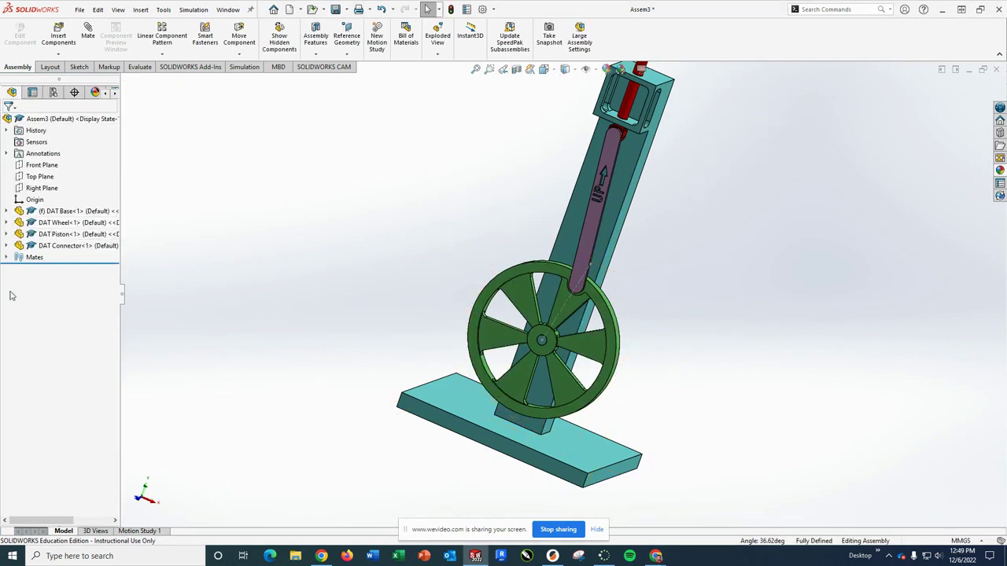
left_click(6, 258)
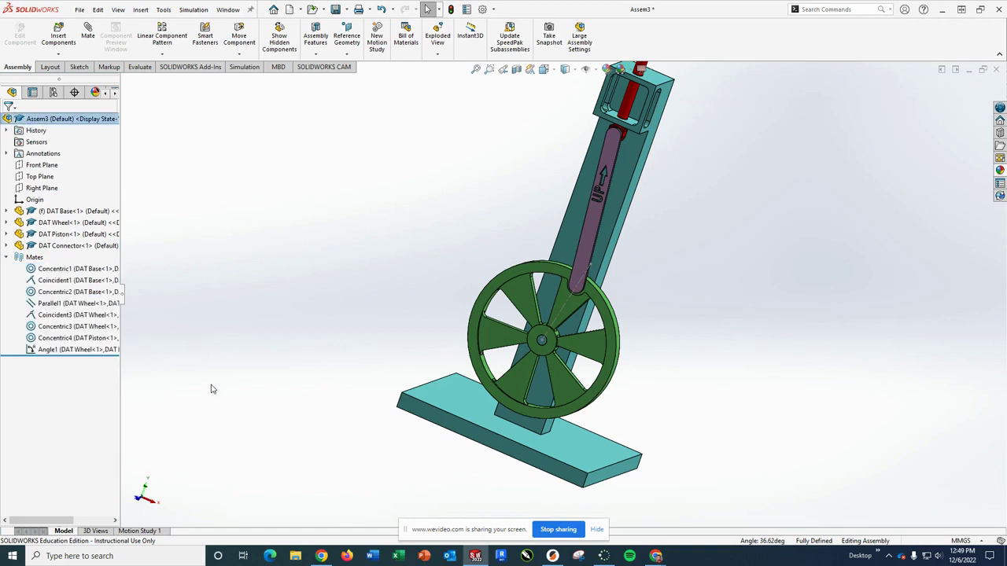
right_click(52, 354)
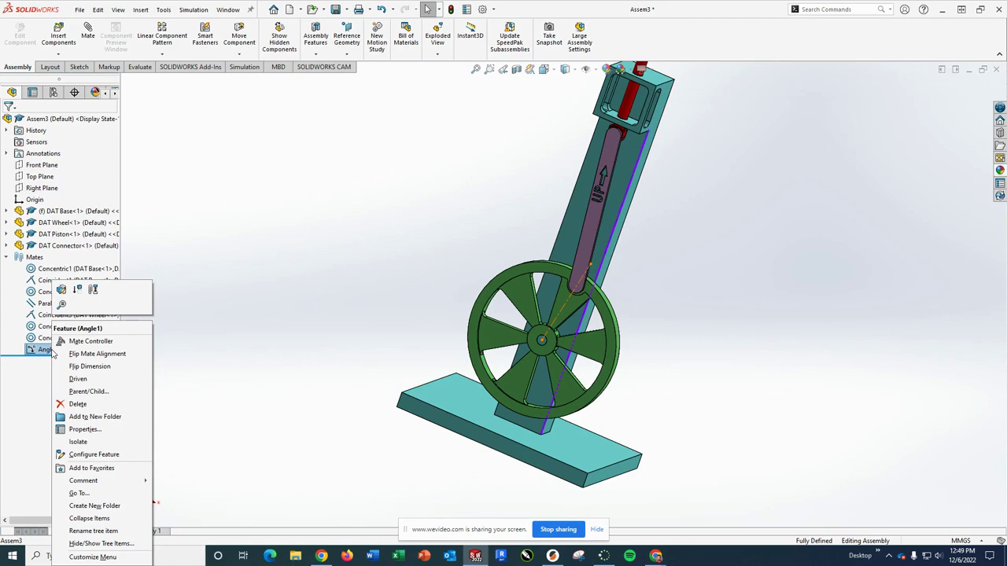
left_click(47, 355)
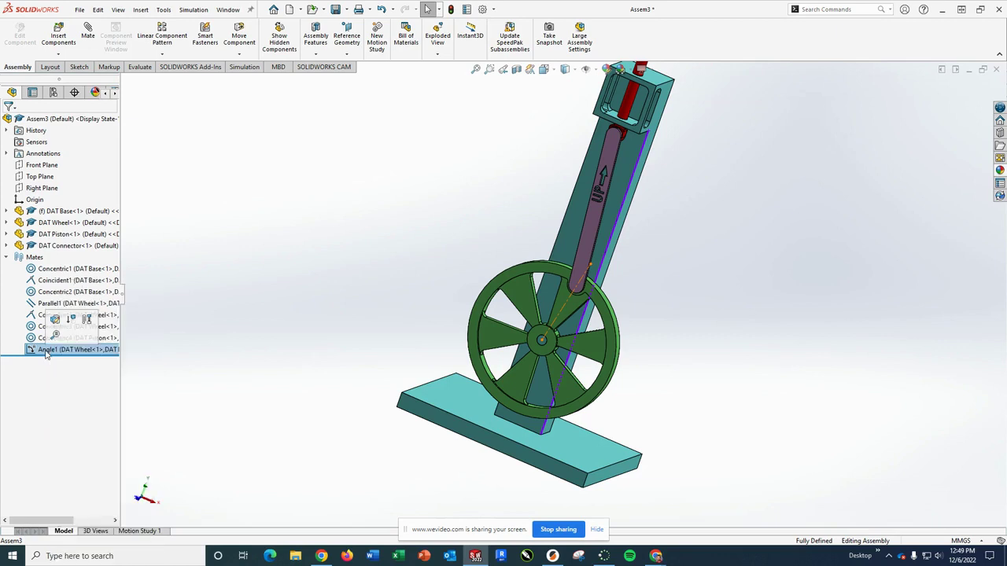
left_click(47, 355)
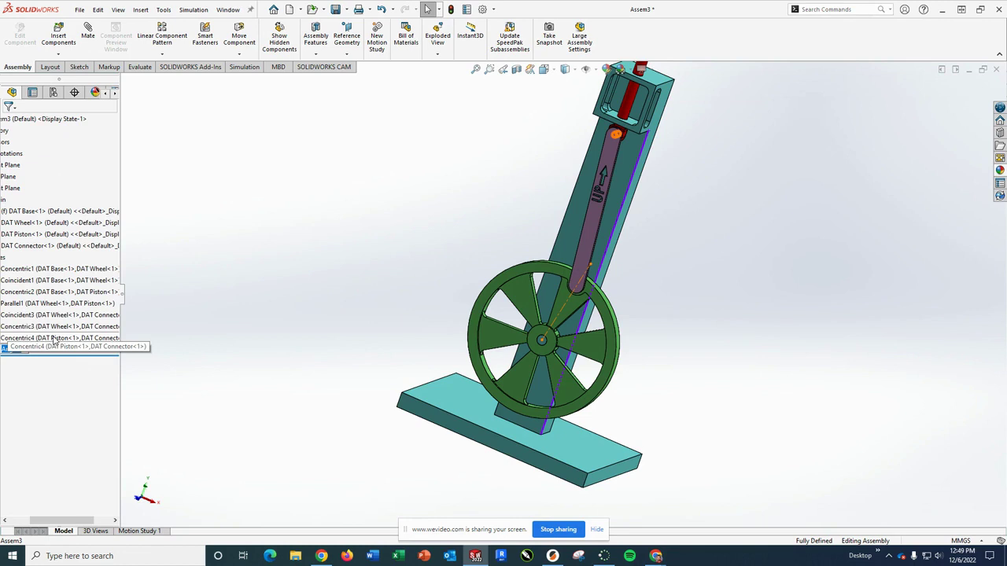
type("Set for Angle A")
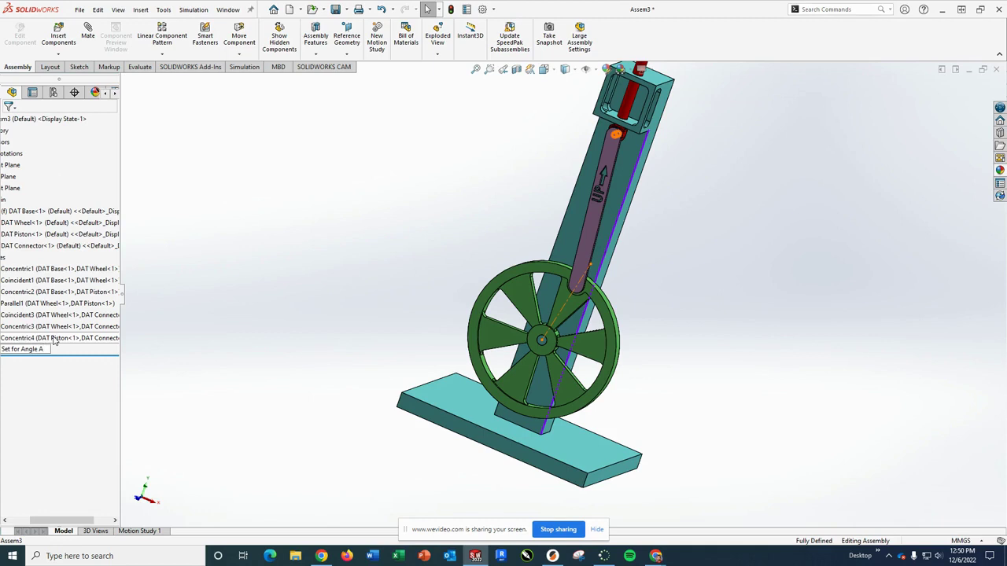
key("Return")
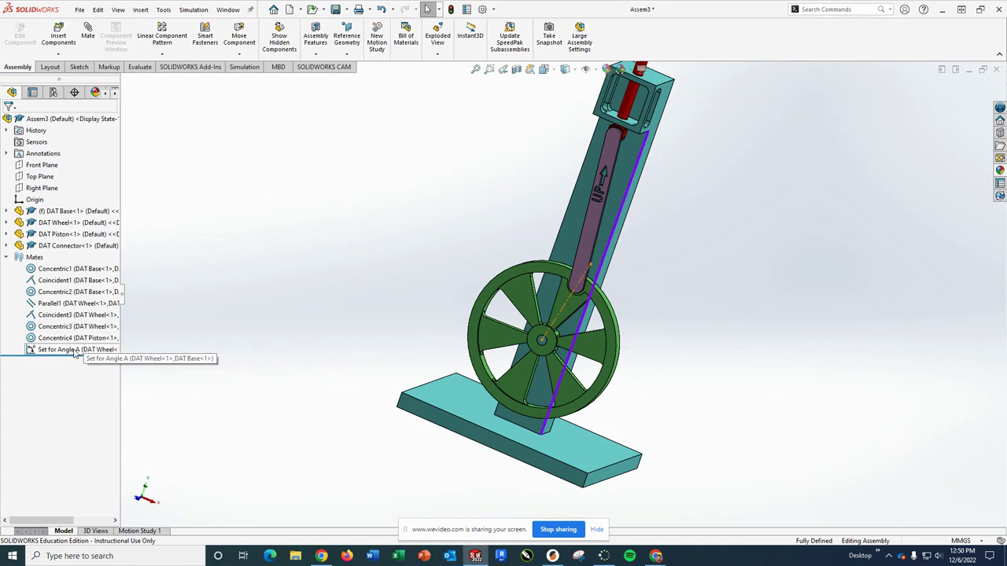
Confirm the wheel is locked, then suppress the Set for Angle A mate.
right_click(75, 352)
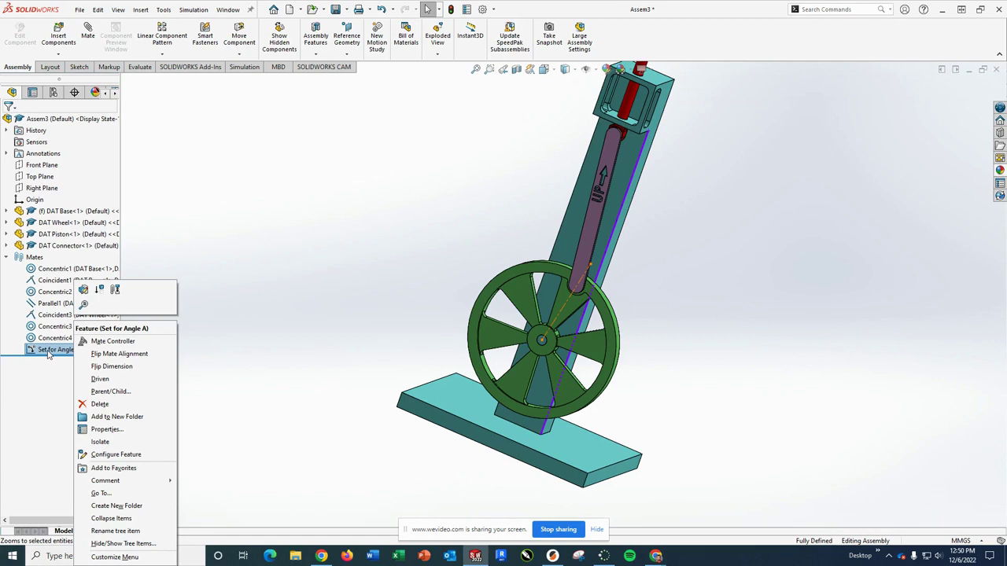
left_click(228, 216)
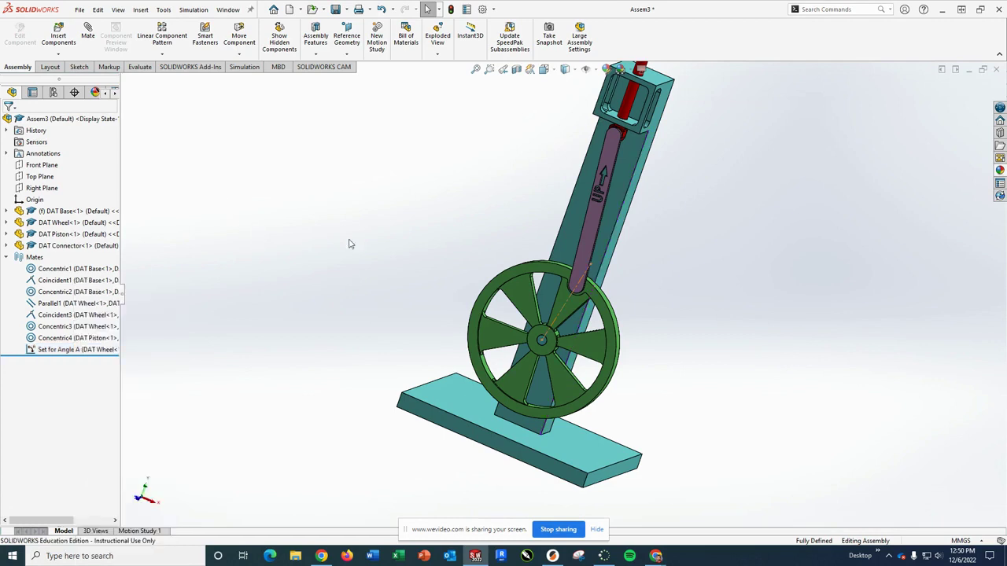
left_click_drag(527, 273, 510, 280)
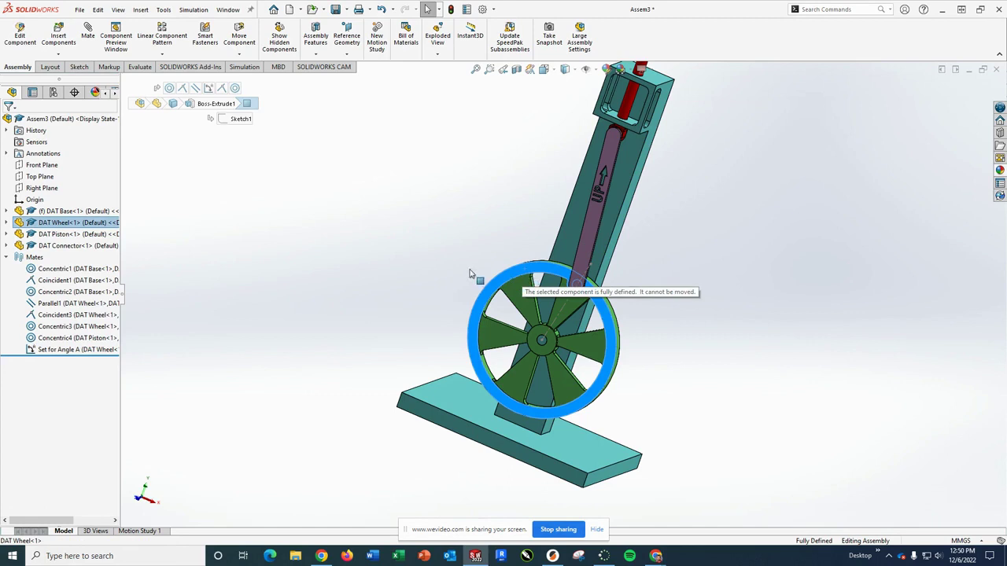
left_click(501, 284)
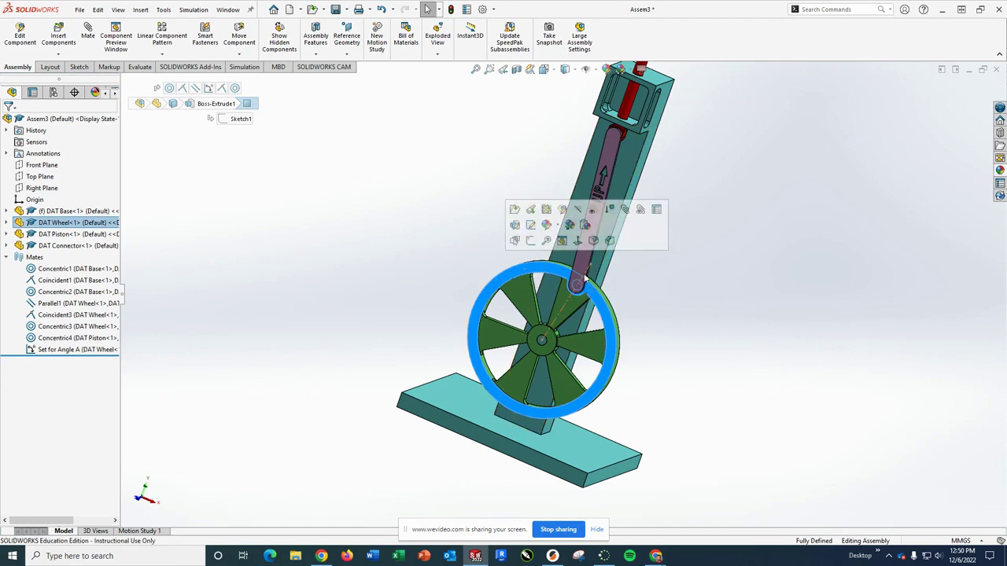
right_click(74, 350)
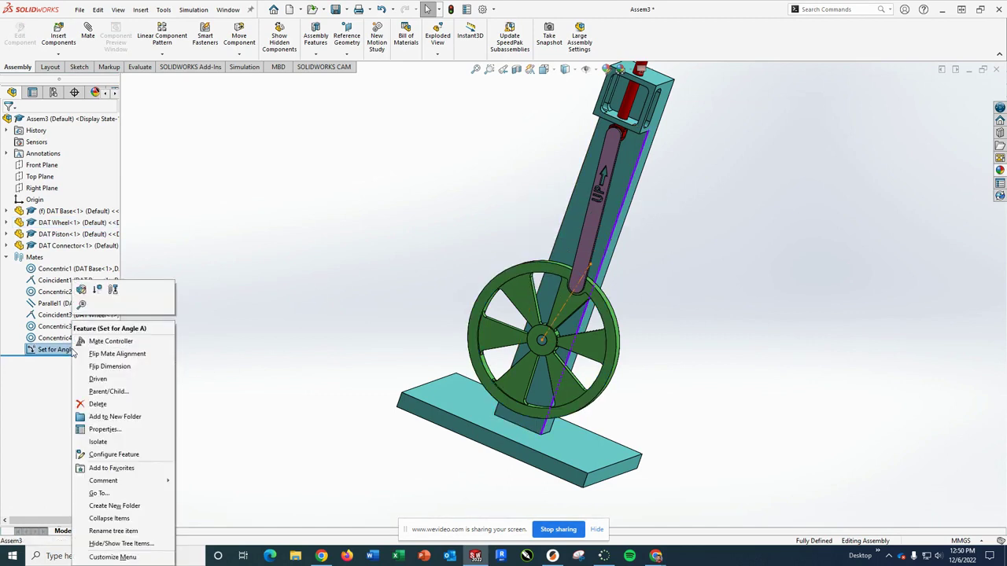
left_click(98, 292)
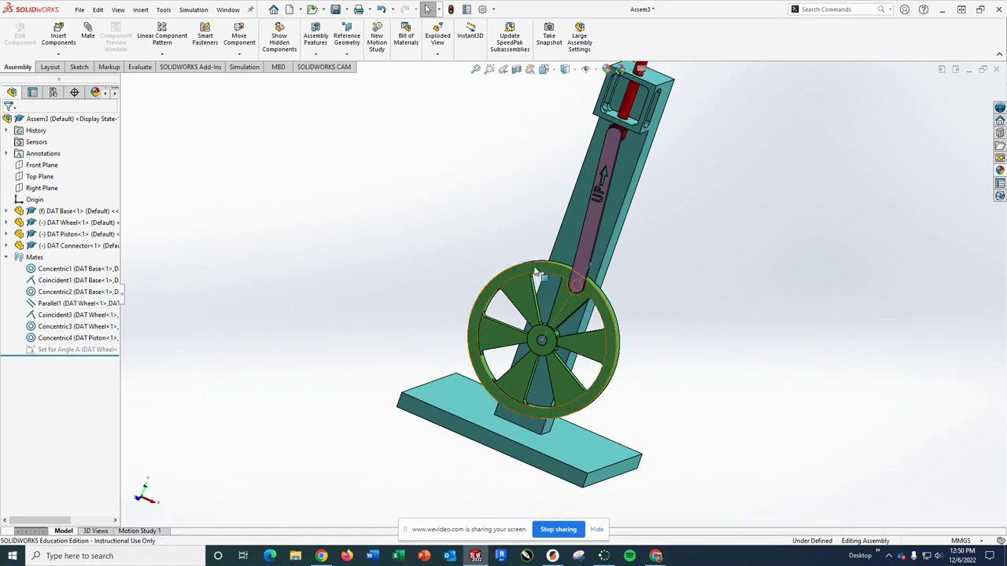
Spin the freed wheel to drive the connecting rod and view it from another side.
left_click_drag(482, 312, 575, 318)
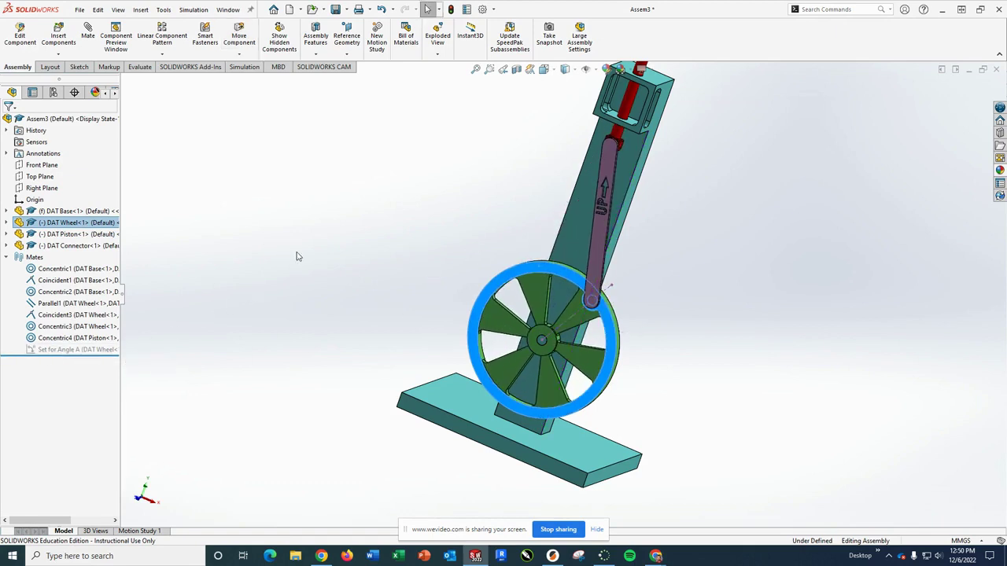
scroll(322, 249, "down", 2)
scroll(501, 261, "up", 5)
middle_click_drag(501, 261, 592, 250)
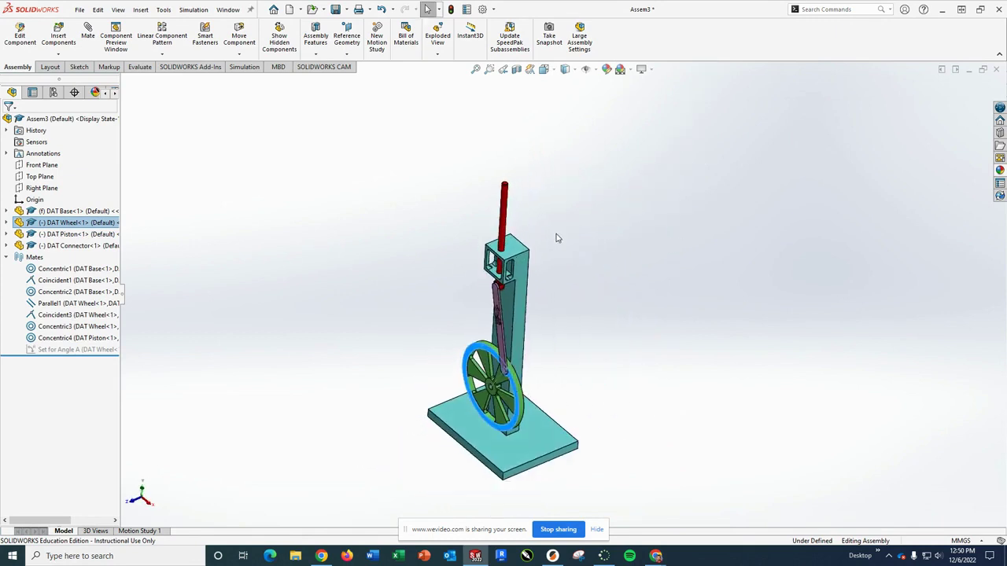
scroll(554, 224, "down", 4)
left_click(564, 243)
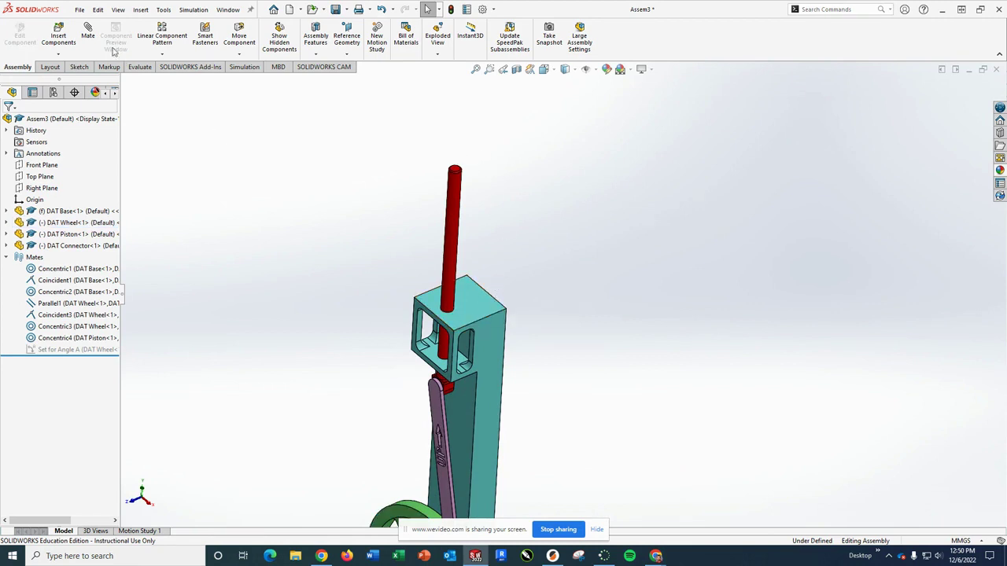
Add a 100 mm distance mate between the piston's top face and a base face.
left_click(87, 36)
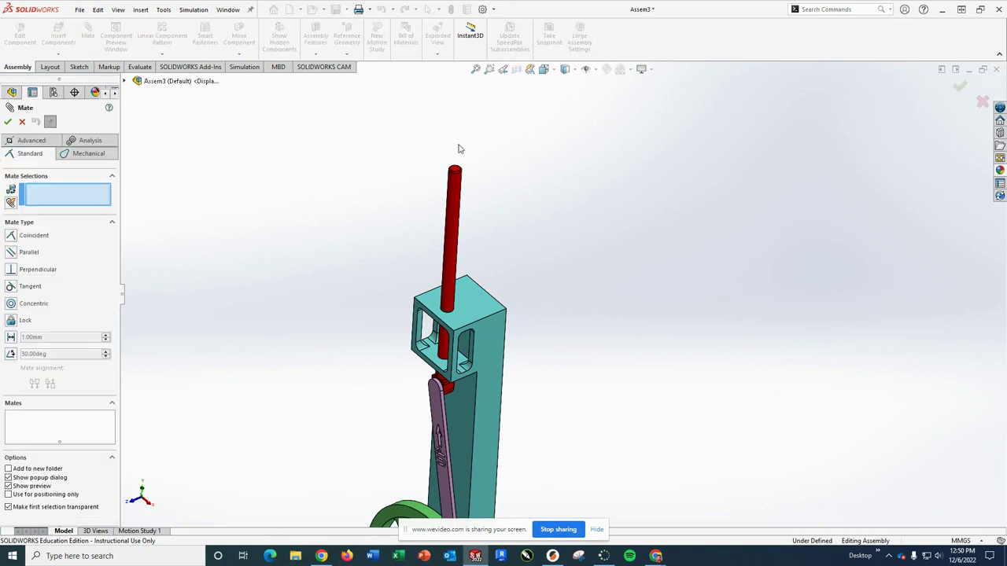
left_click(455, 170)
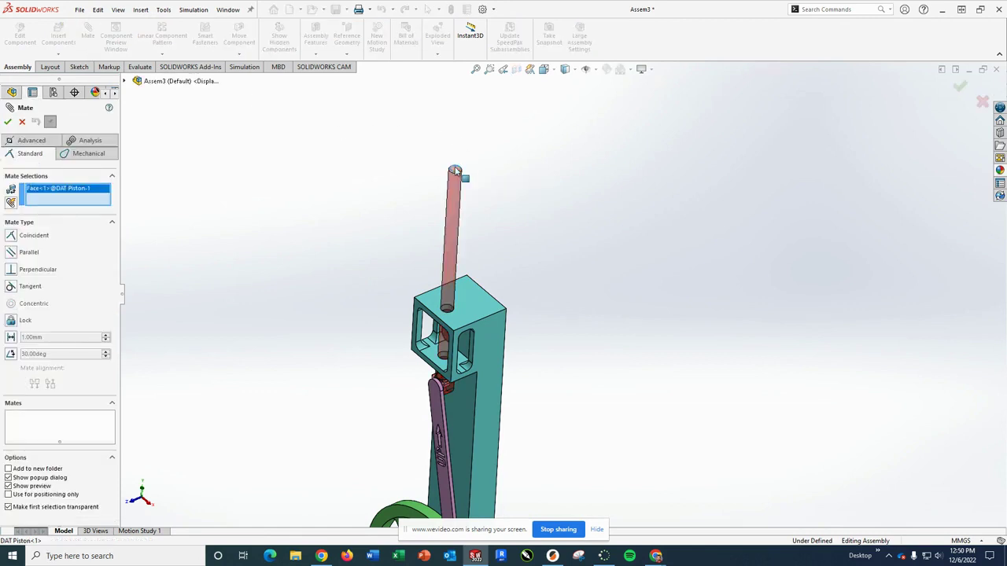
left_click(481, 299)
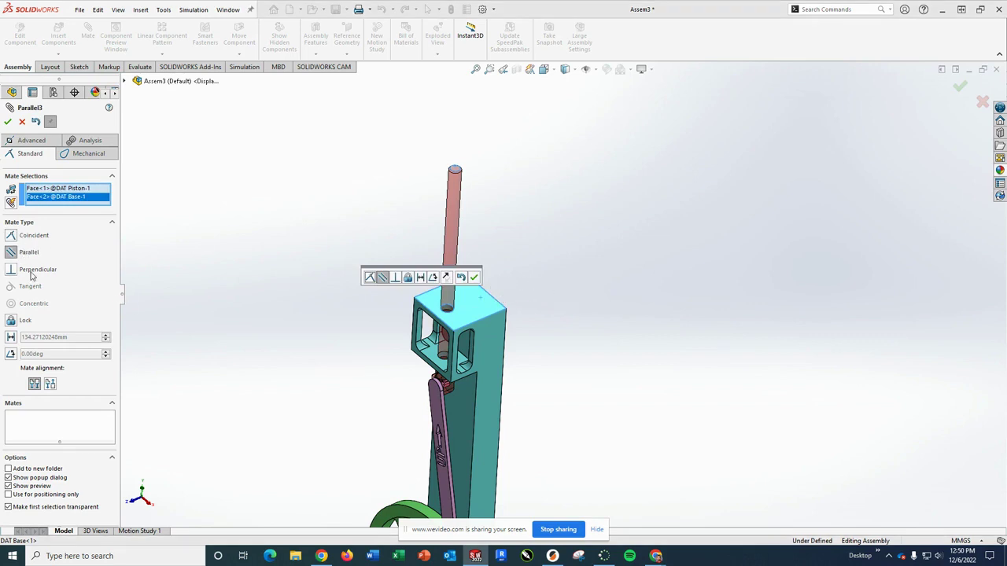
left_click(12, 338)
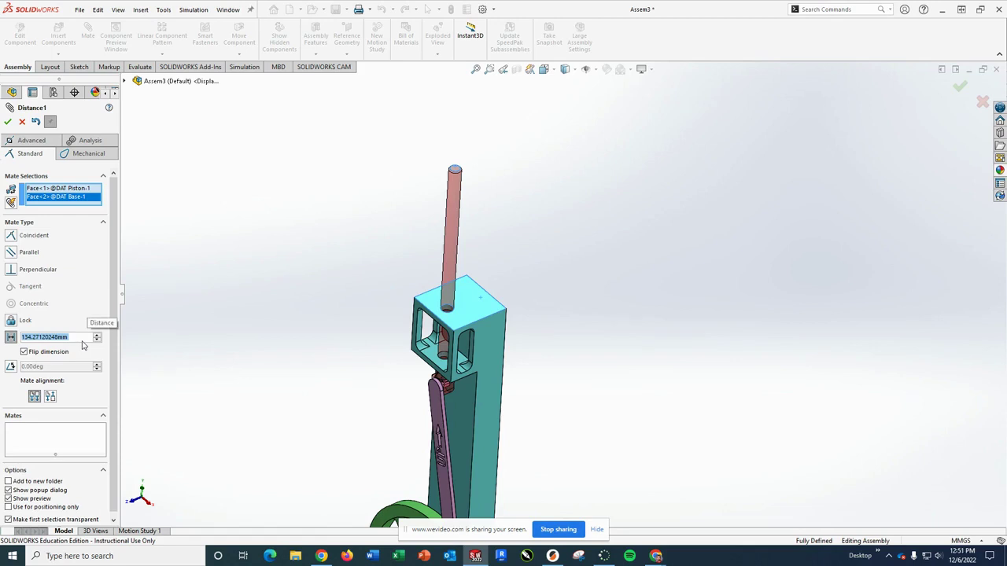
type("100")
key("Return")
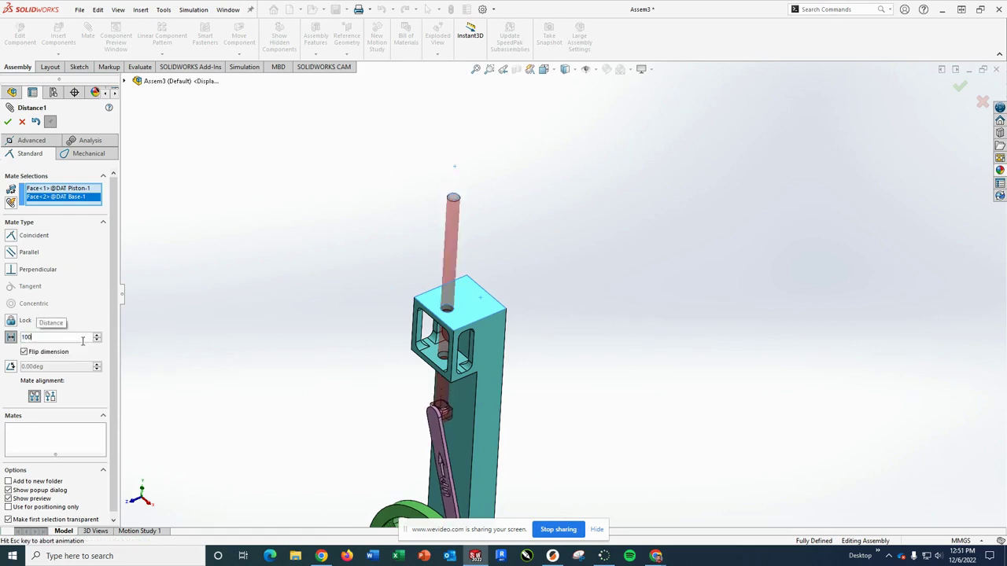
key("f")
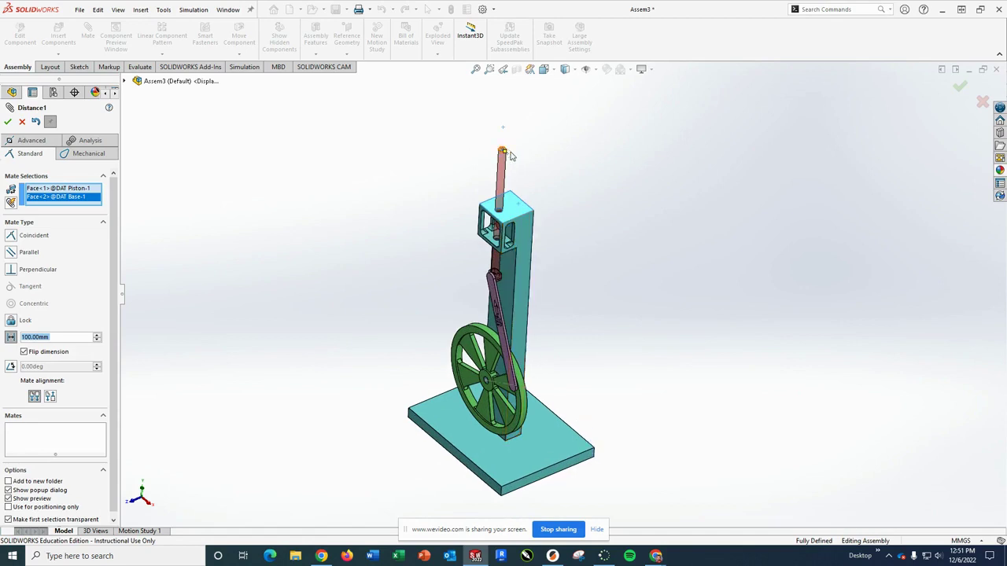
left_click(8, 121)
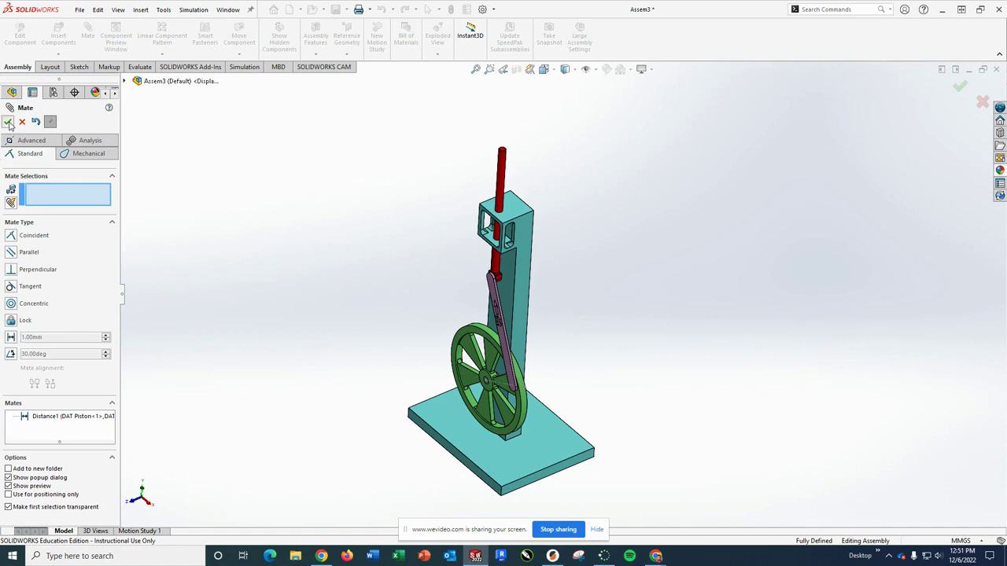
Close the mate editor and rename the Distance1 mate to 'Set foir Distance B'.
left_click(8, 122)
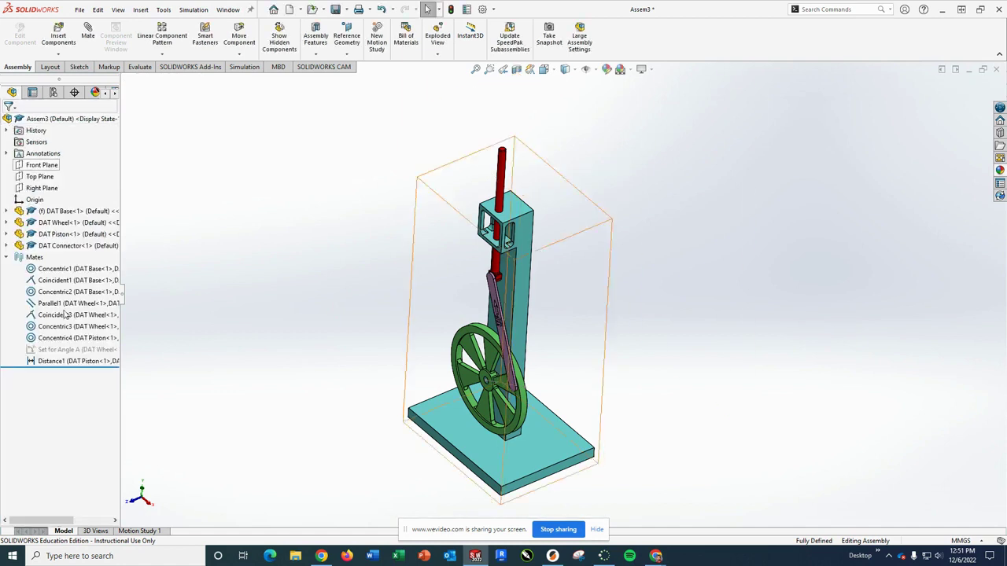
right_click(51, 364)
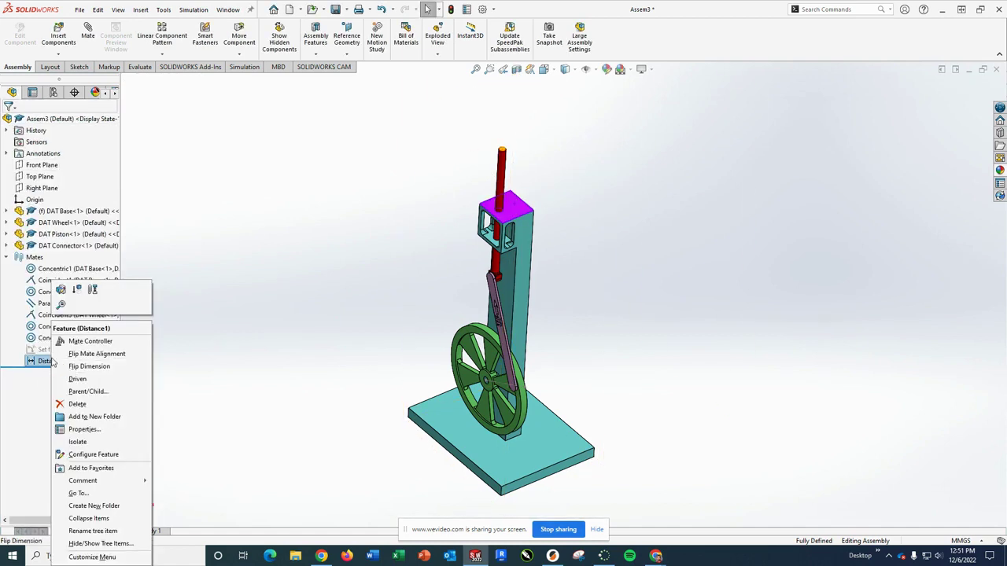
left_click(49, 363)
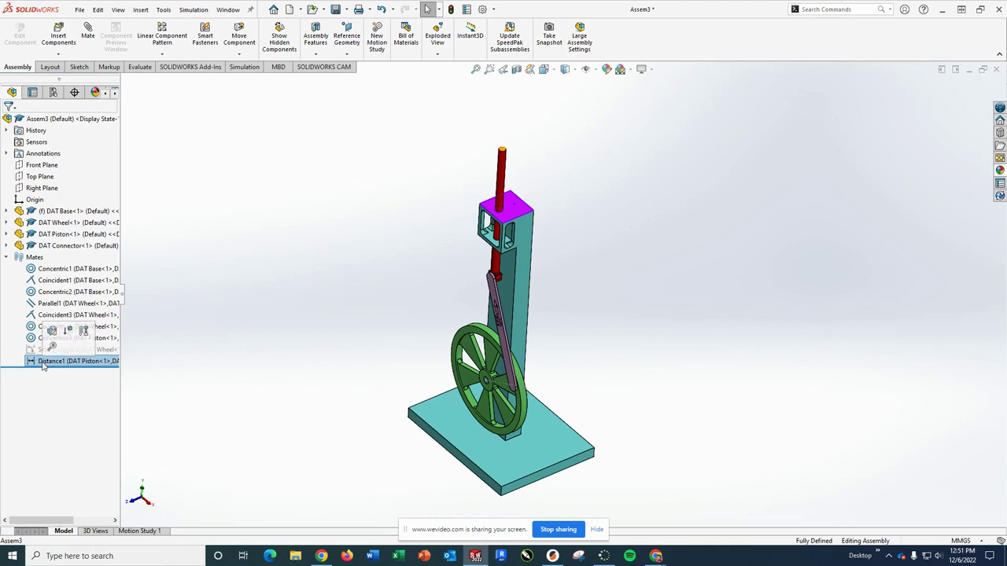
left_click(43, 362)
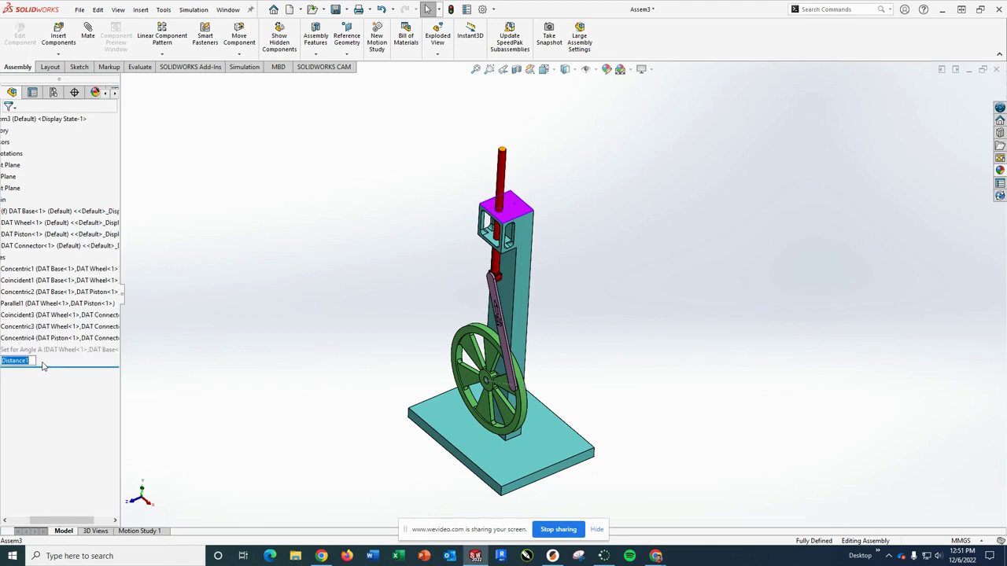
type("Set")
type("foir Distance B")
key("Return")
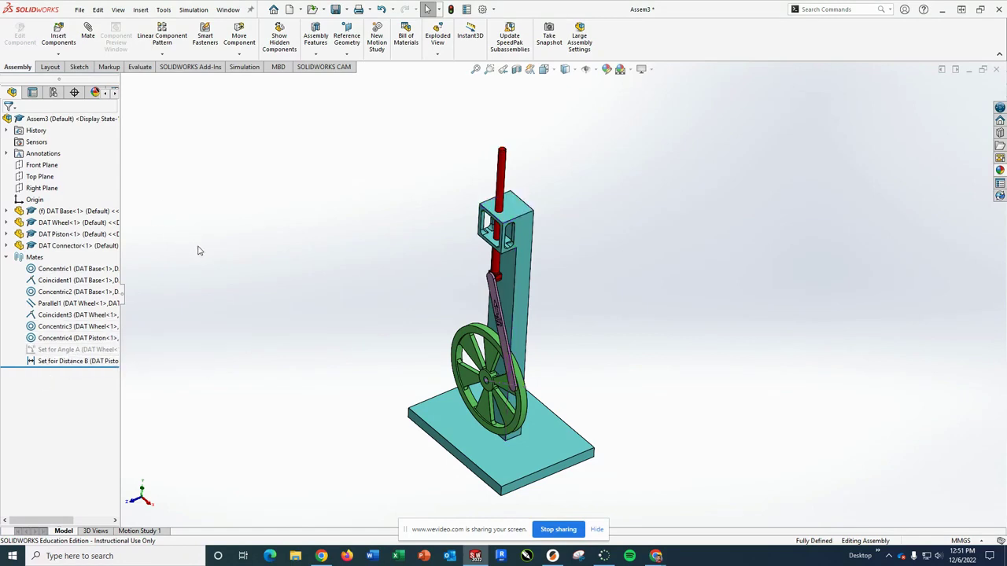
Suppress Set foir Distance B, then drag the wheel to turn it and move the piston.
right_click(70, 361)
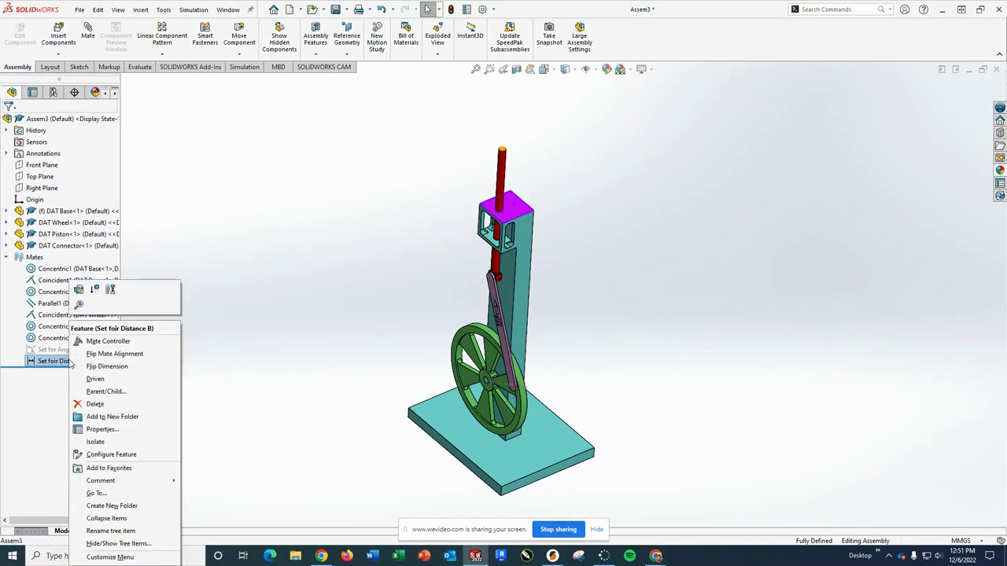
left_click(96, 290)
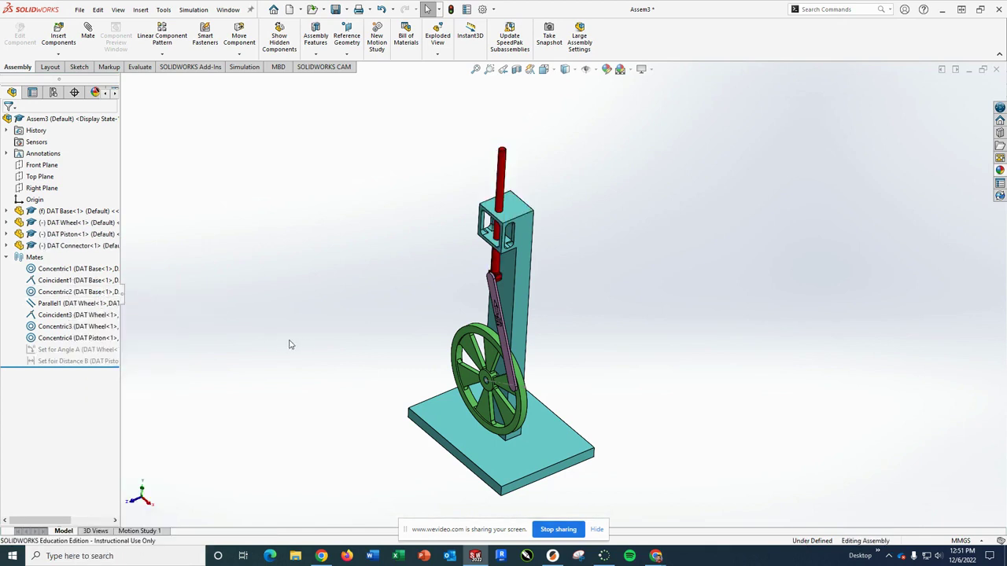
left_click(478, 337)
left_click_drag(478, 336, 425, 278)
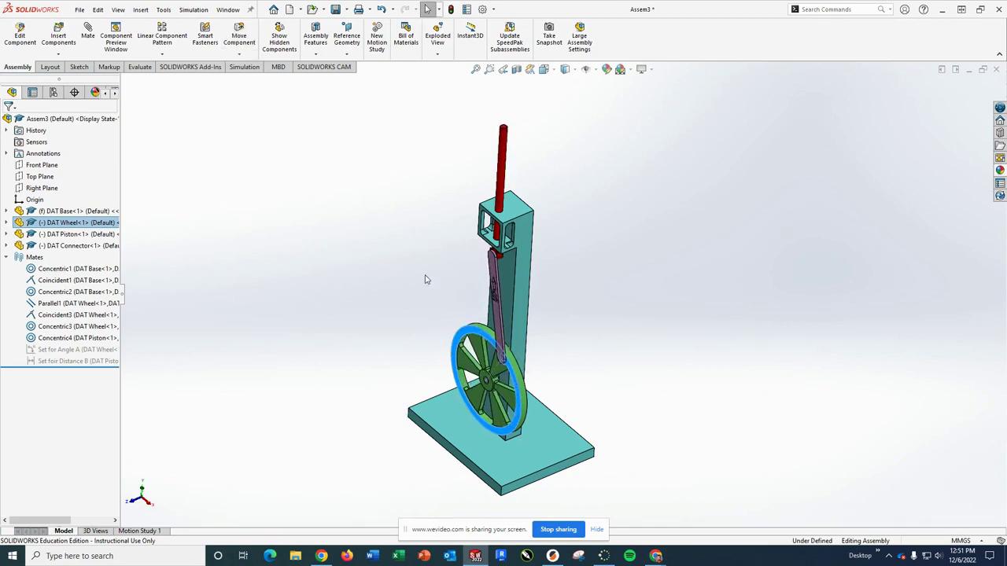
left_click(398, 281)
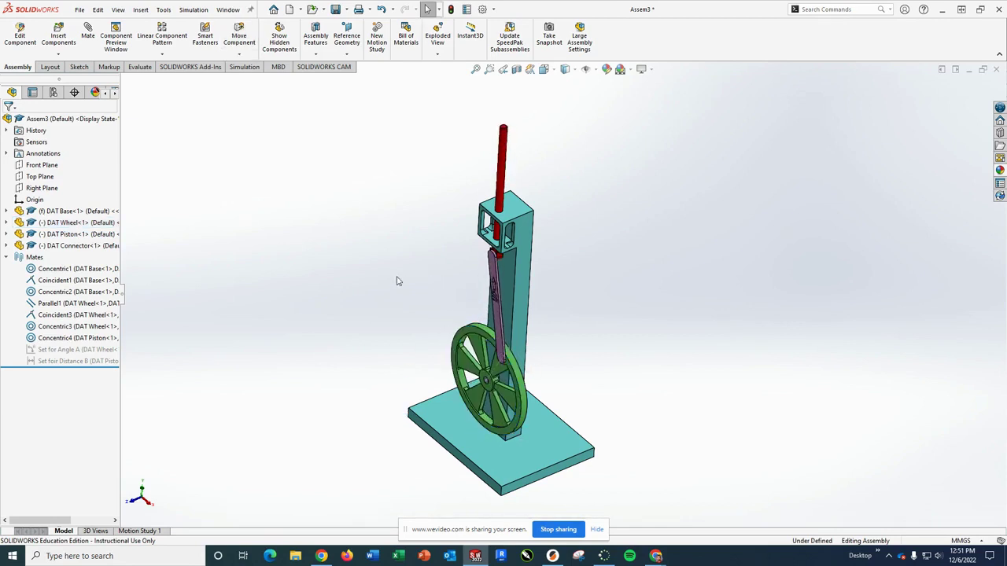
Unsuppress both Set for Angle A and Set foir Distance B, then suppress both again.
right_click(32, 350)
left_click(70, 303)
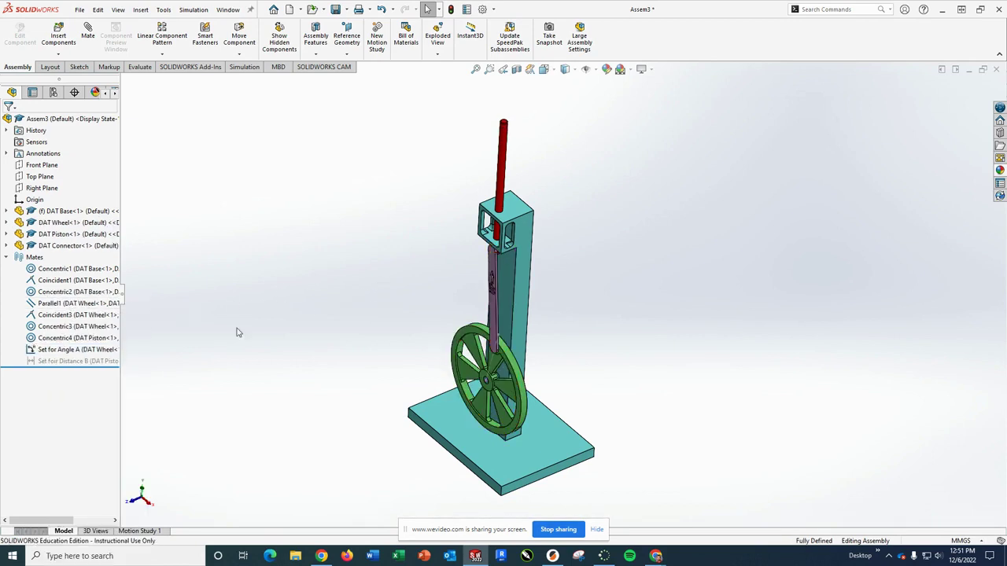
right_click(71, 361)
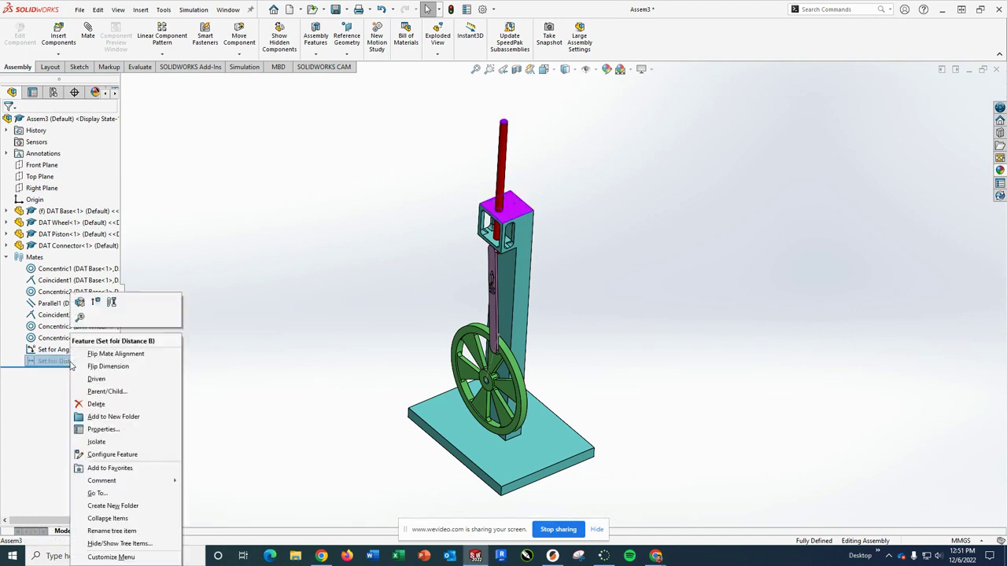
left_click(96, 305)
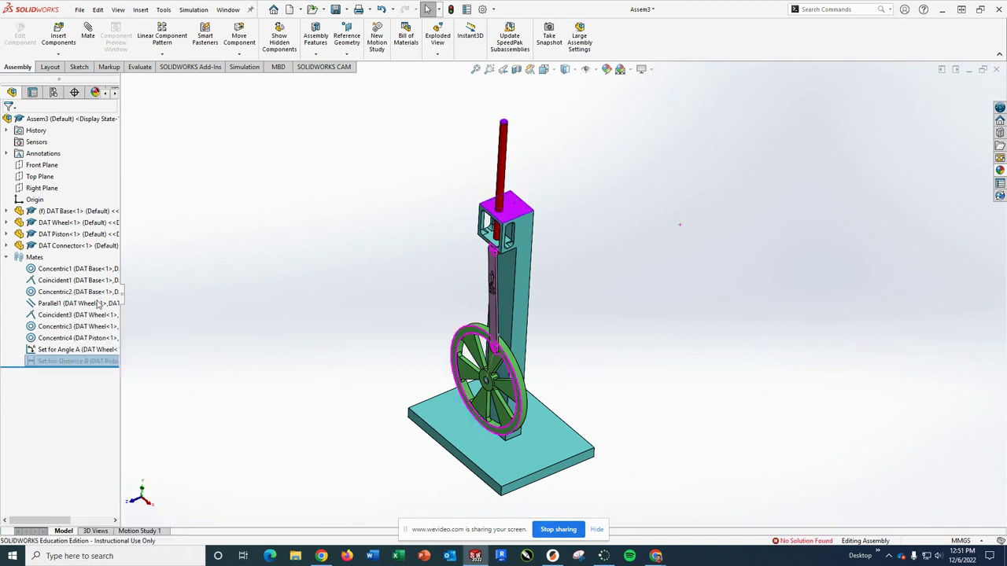
right_click(68, 363)
left_click(93, 206)
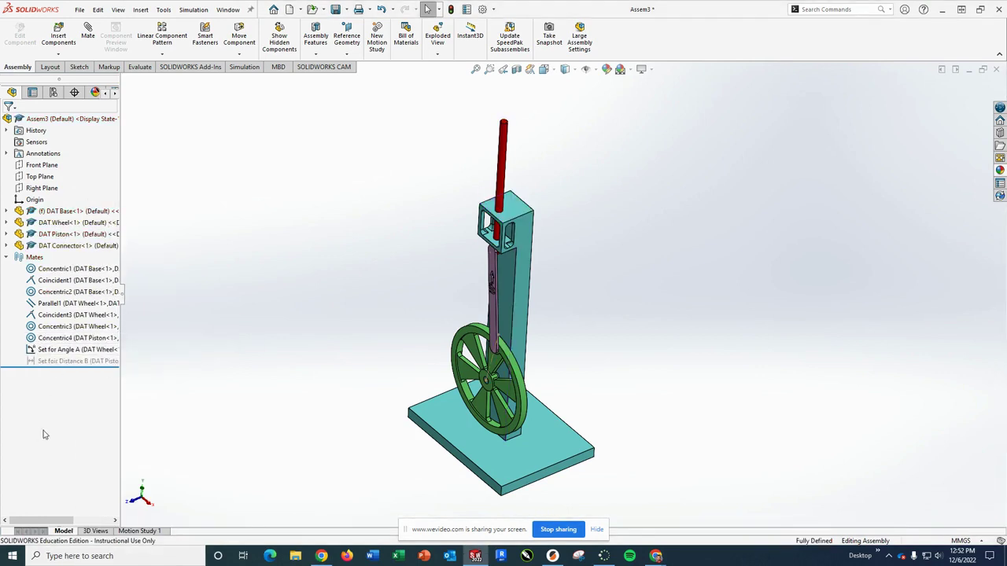
right_click(61, 355)
left_click(90, 294)
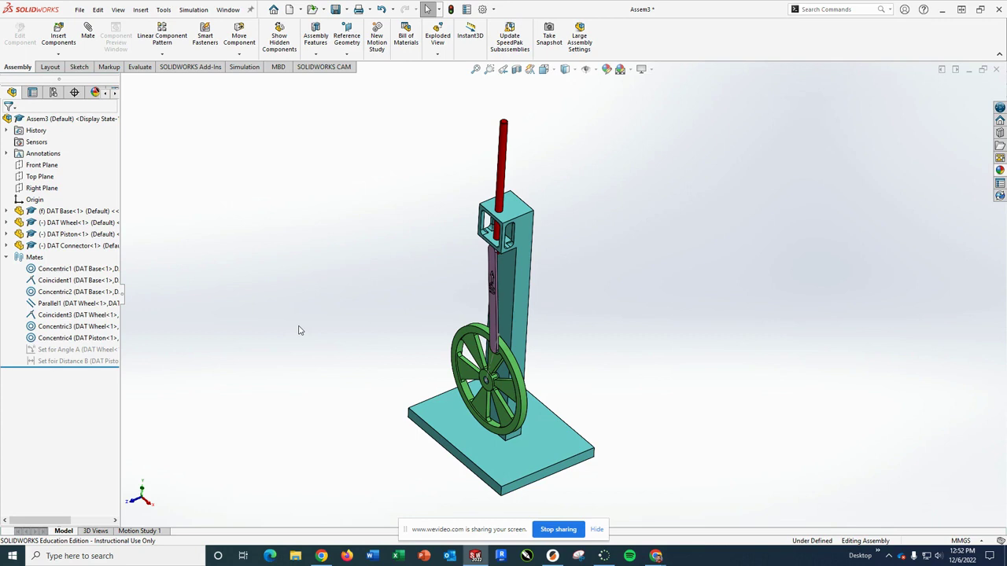
left_click(44, 351)
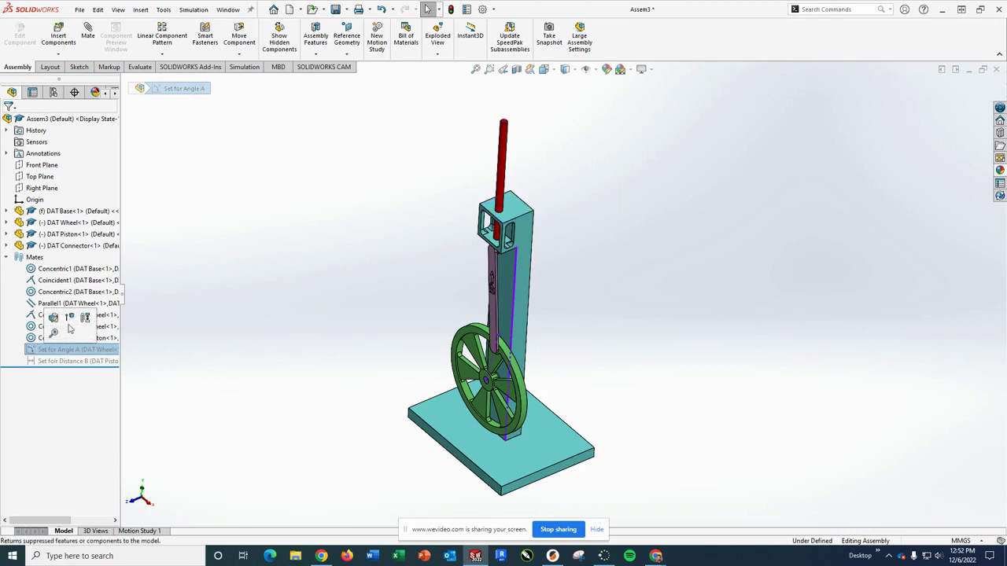
Unsuppress Set for Angle A and change its angle from 13 to 90 degrees.
left_click(70, 317)
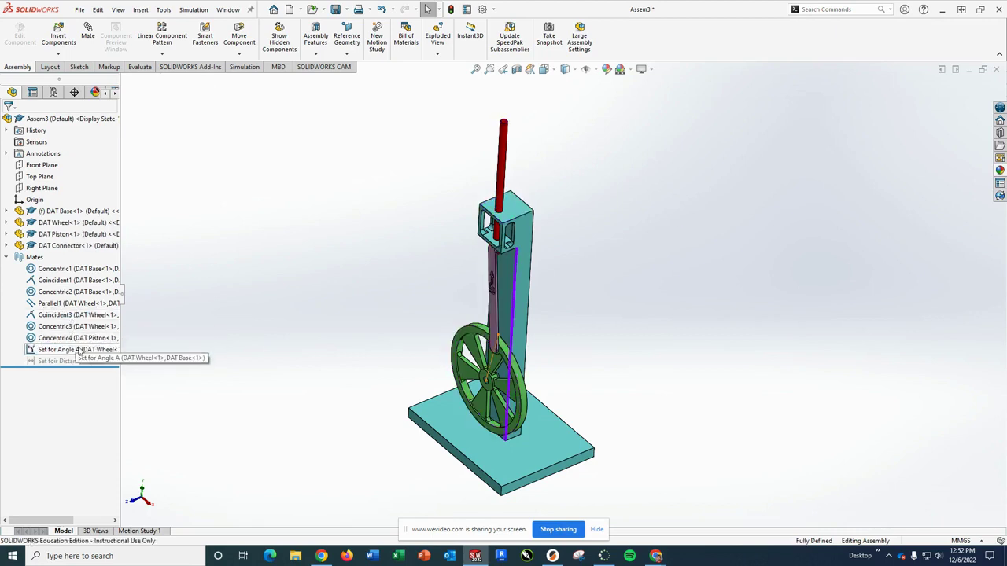
right_click(61, 352)
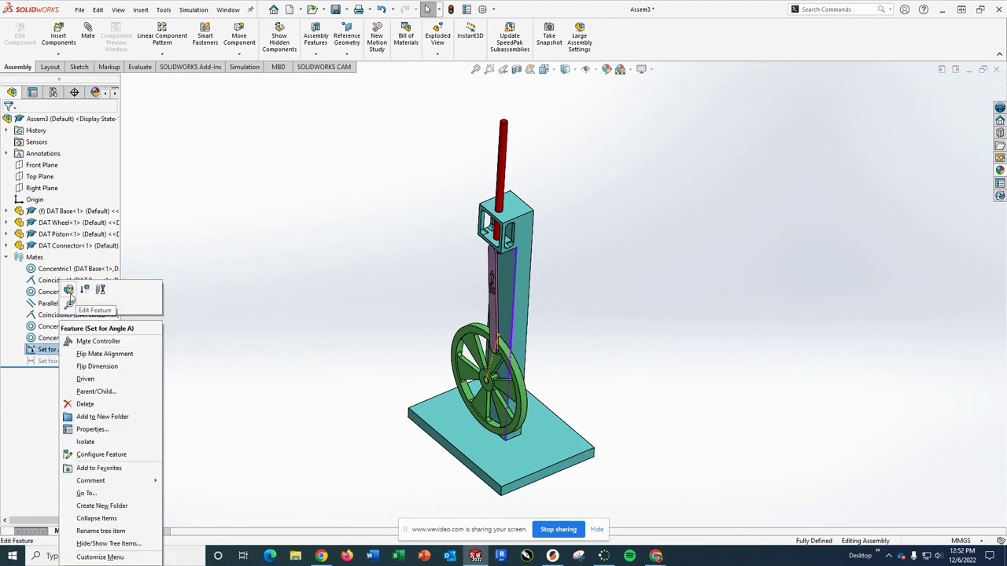
left_click(71, 295)
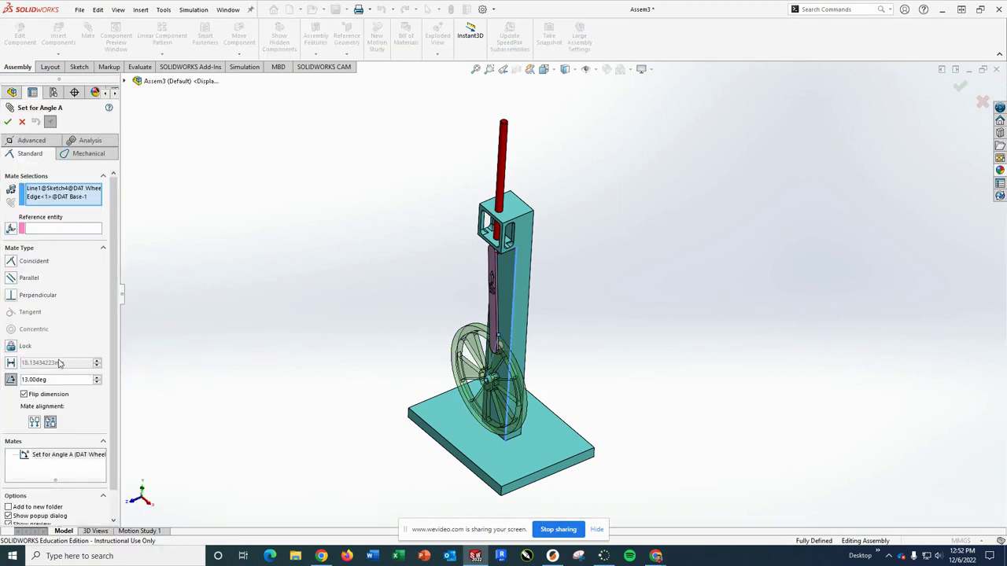
left_click_drag(46, 379, 33, 380)
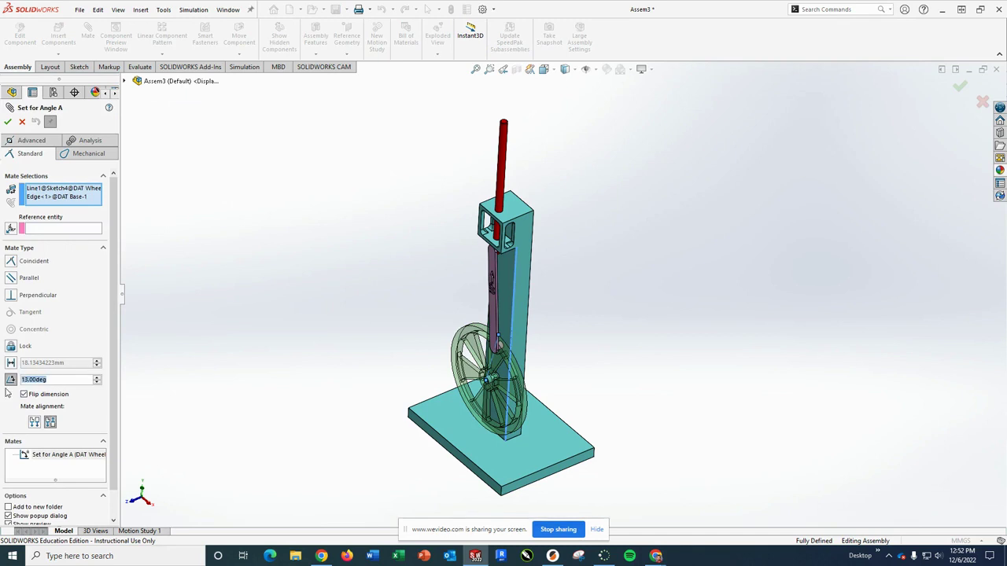
type("90")
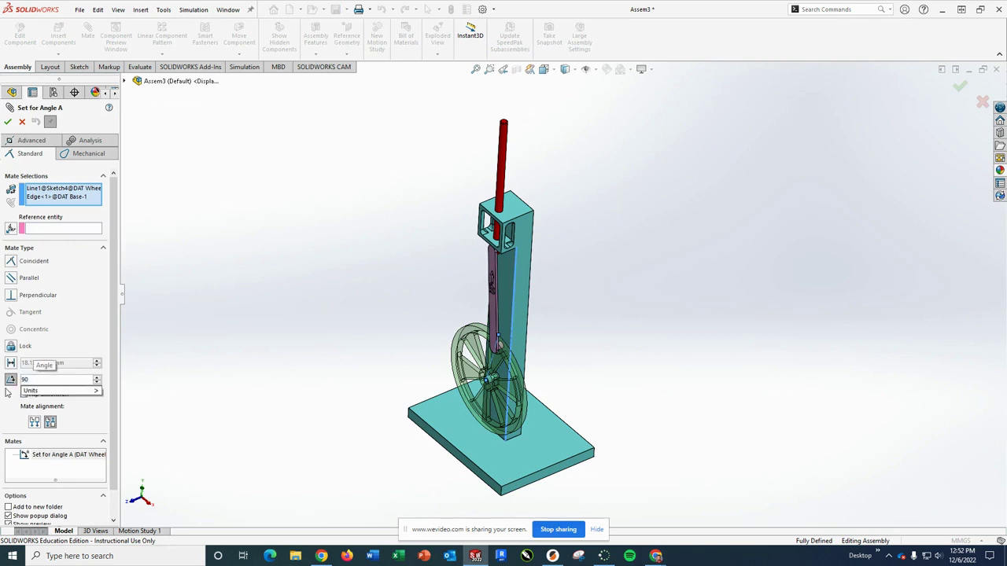
key("Return")
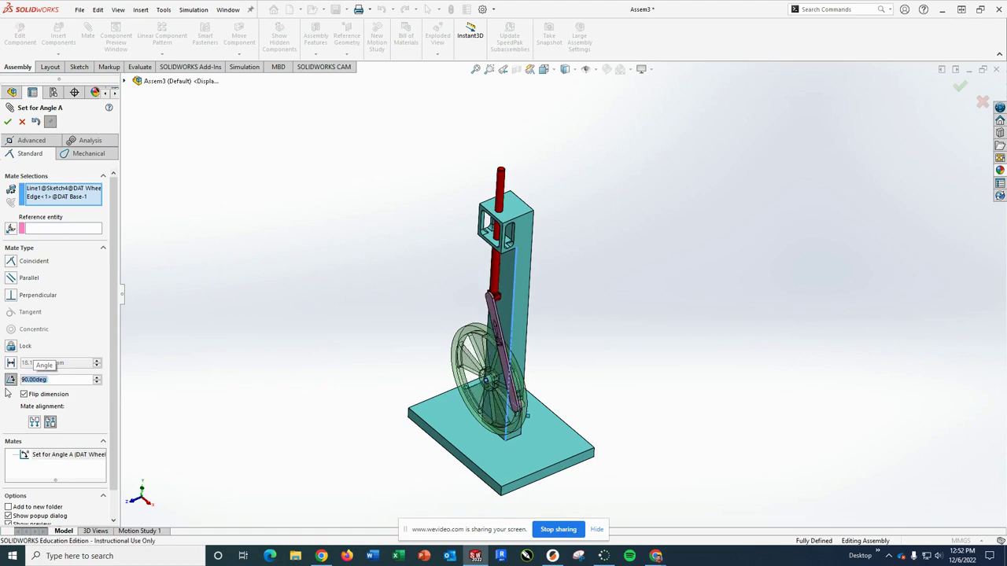
left_click(8, 122)
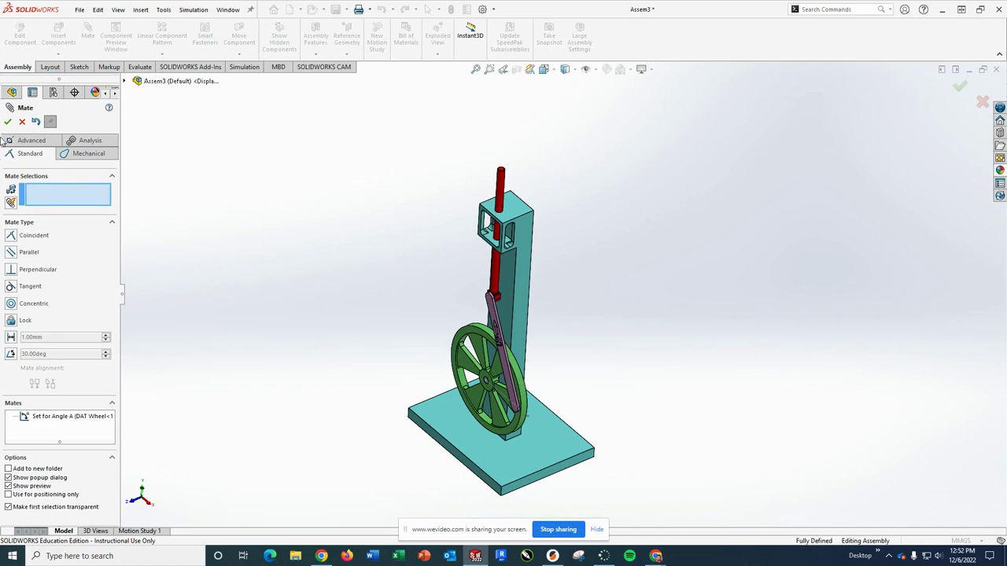
With the Measure tool, pick the piston's top face and the base's top face.
left_click(8, 122)
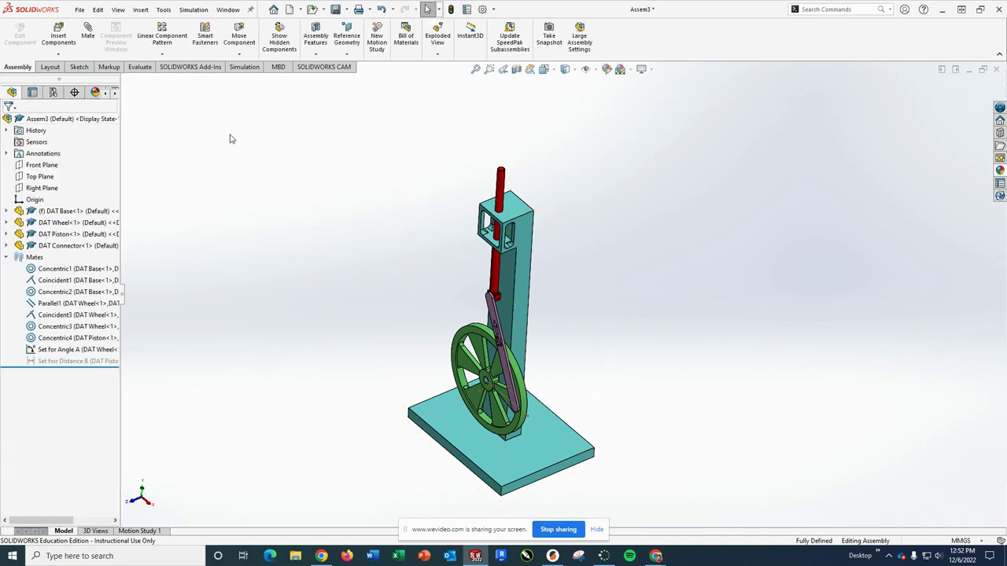
left_click(141, 68)
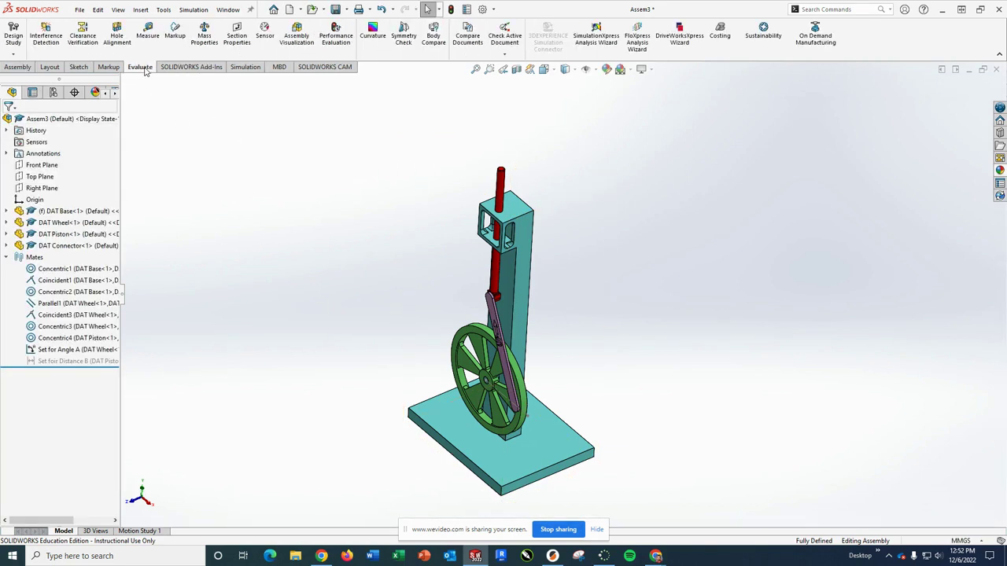
left_click(148, 35)
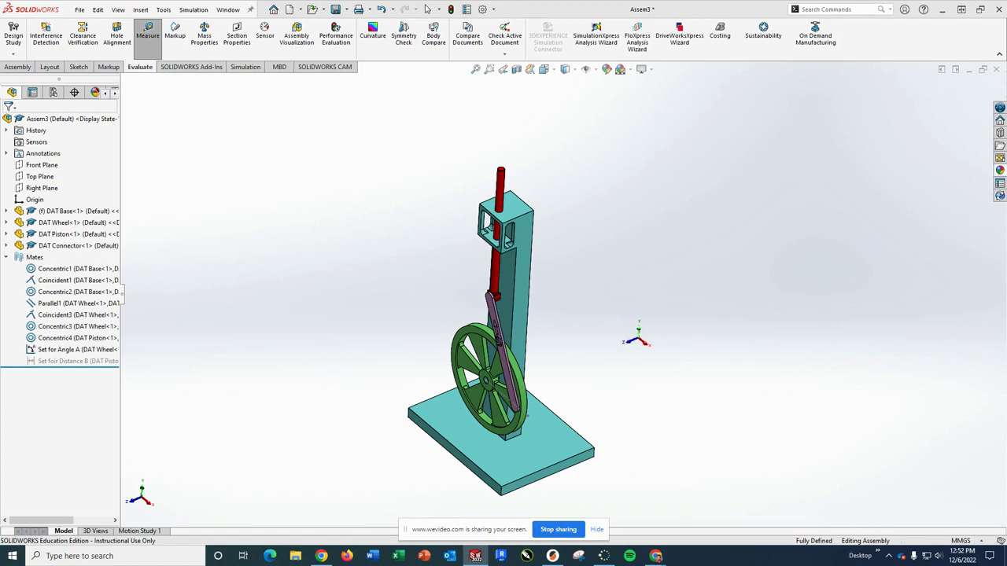
left_click_drag(913, 103, 767, 103)
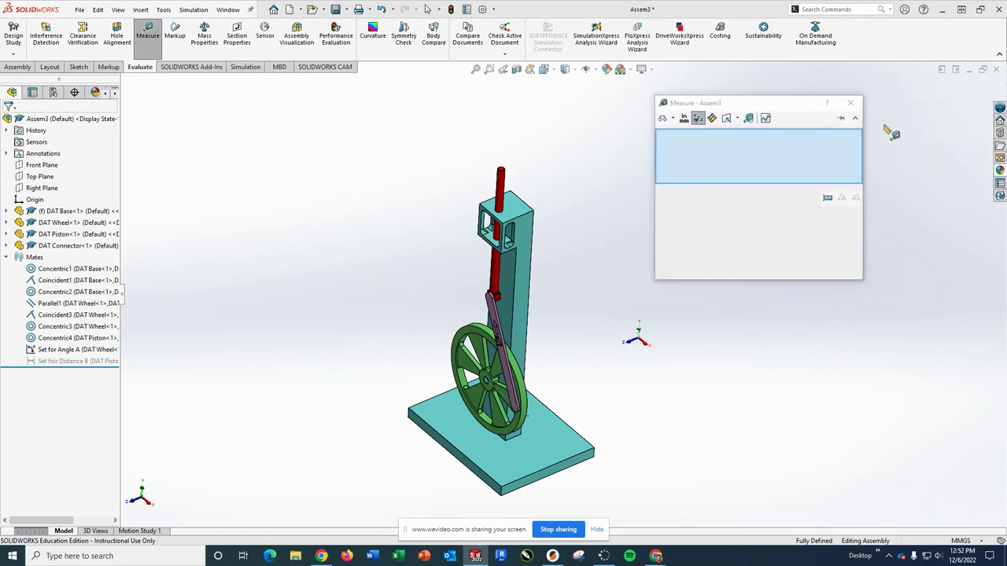
left_click(854, 119)
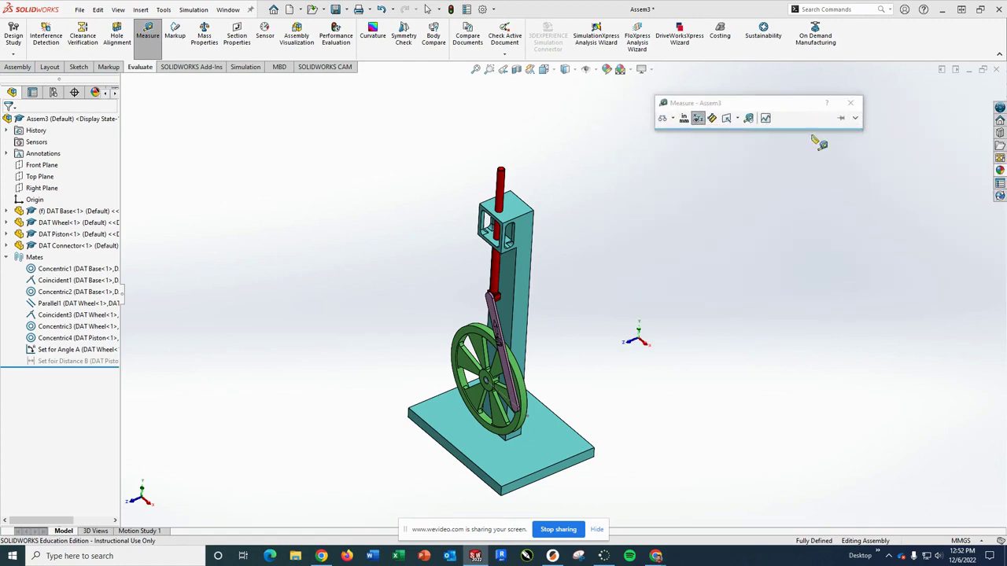
scroll(583, 201, "down", 5)
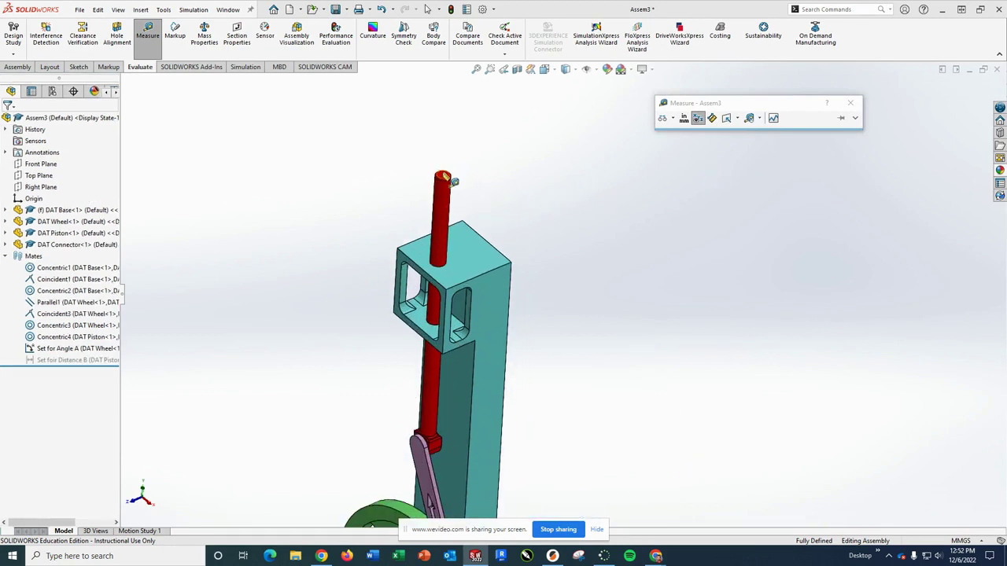
left_click(447, 178)
left_click(502, 260)
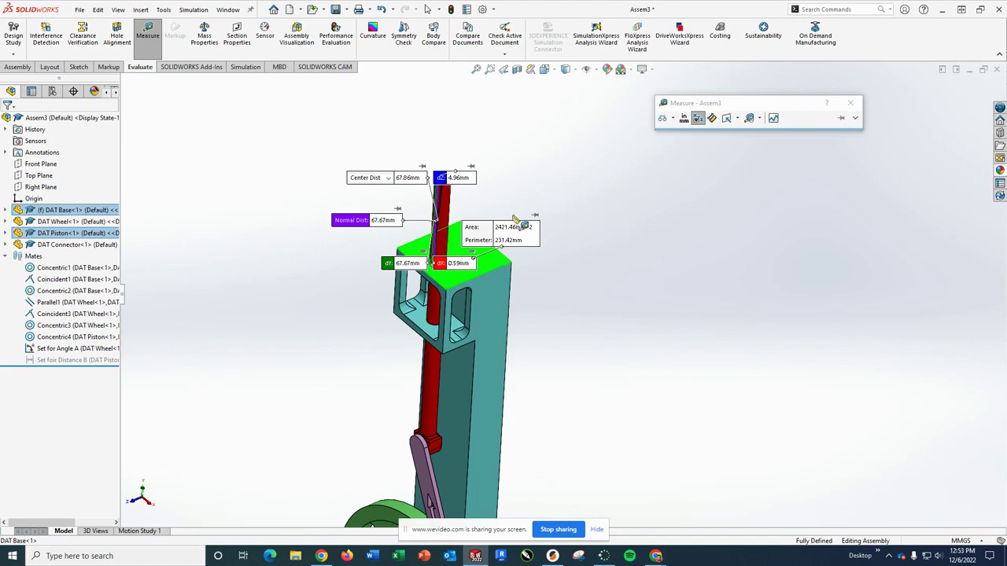
Read the 67.67 mm result, then clear the measurement selections and zoom out to the full assembly.
left_click(856, 118)
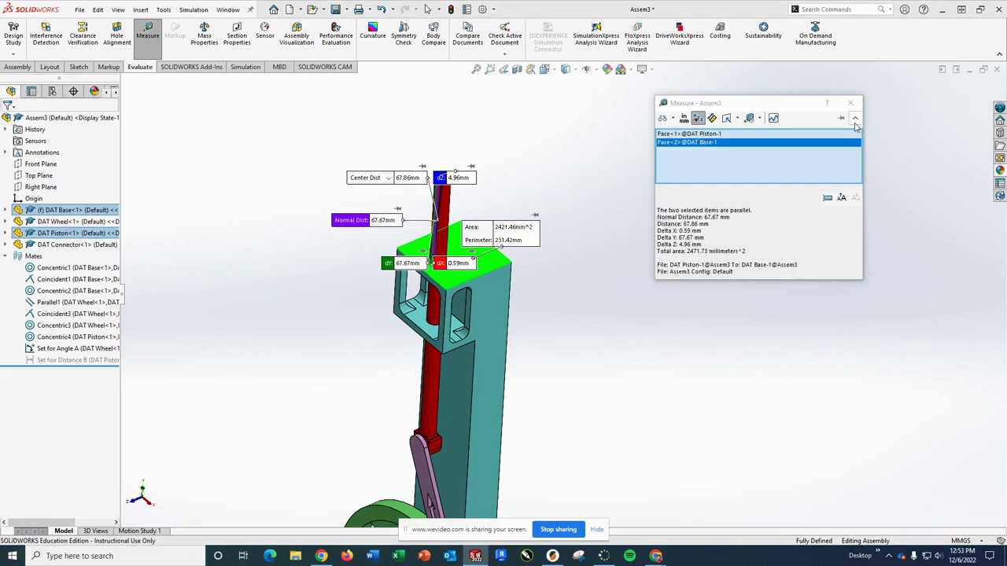
double_click(697, 251)
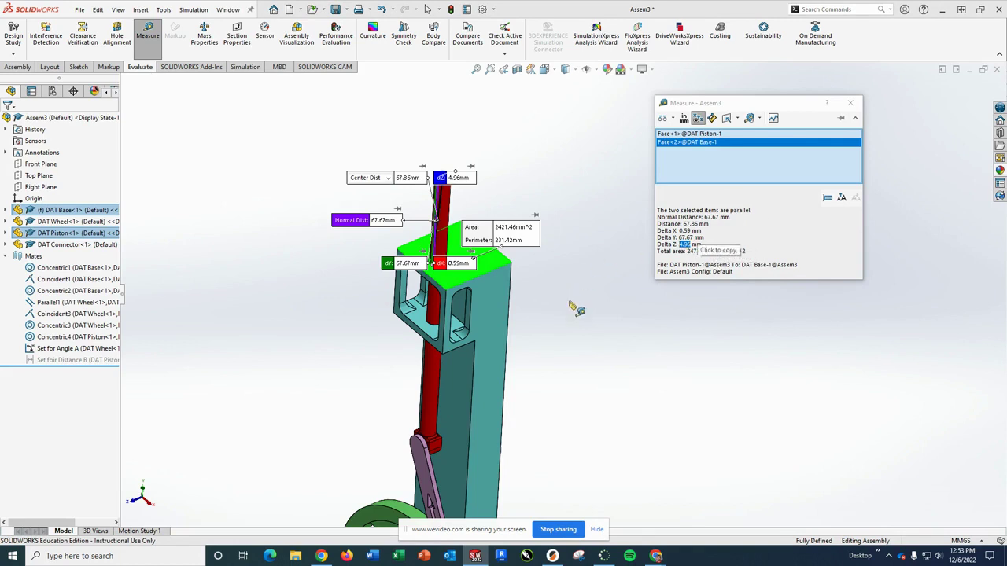
middle_click_drag(575, 319, 536, 280)
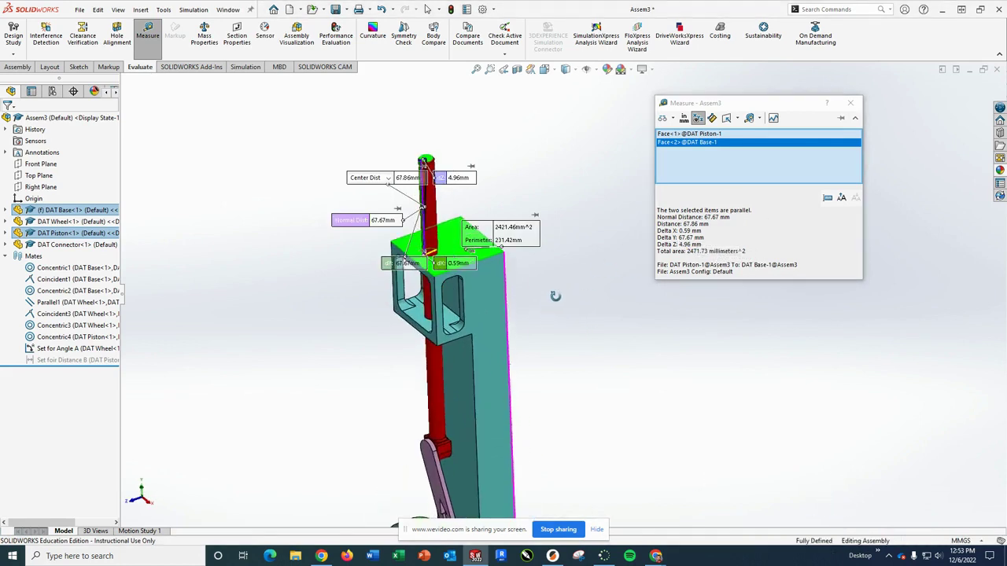
scroll(503, 268, "down", 3)
scroll(481, 253, "down", 2)
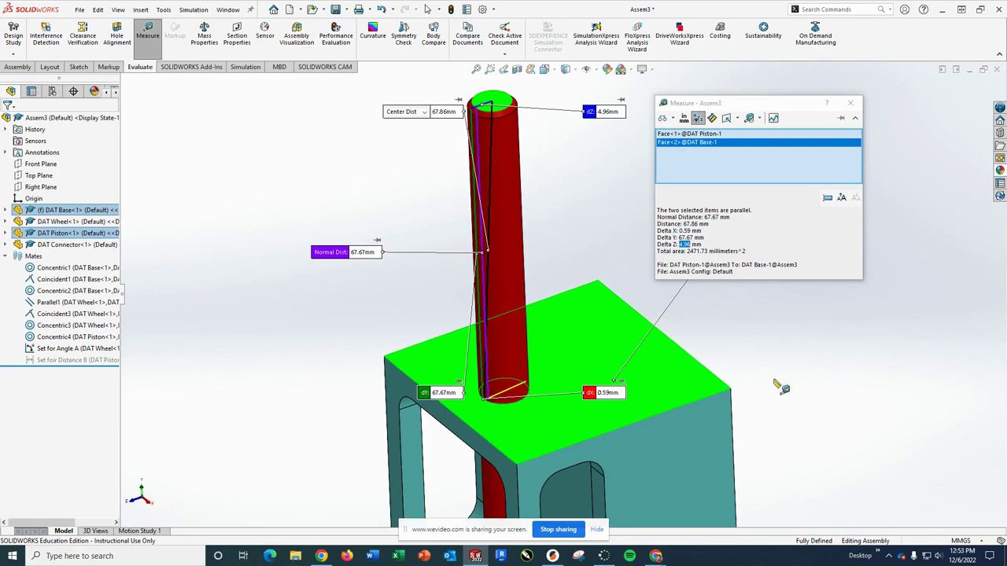
left_click(377, 190)
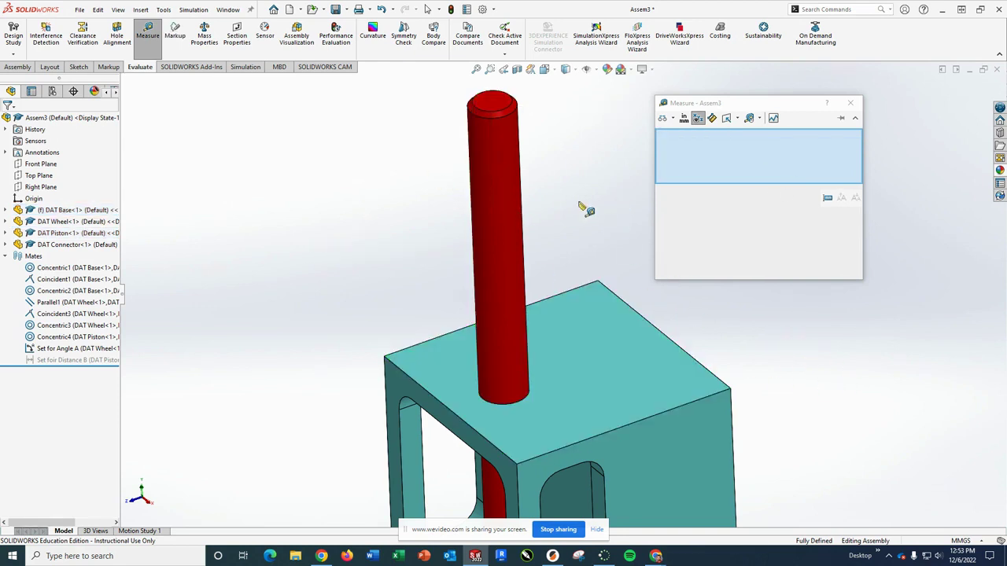
scroll(621, 236, "down", 2)
scroll(621, 236, "up", 5)
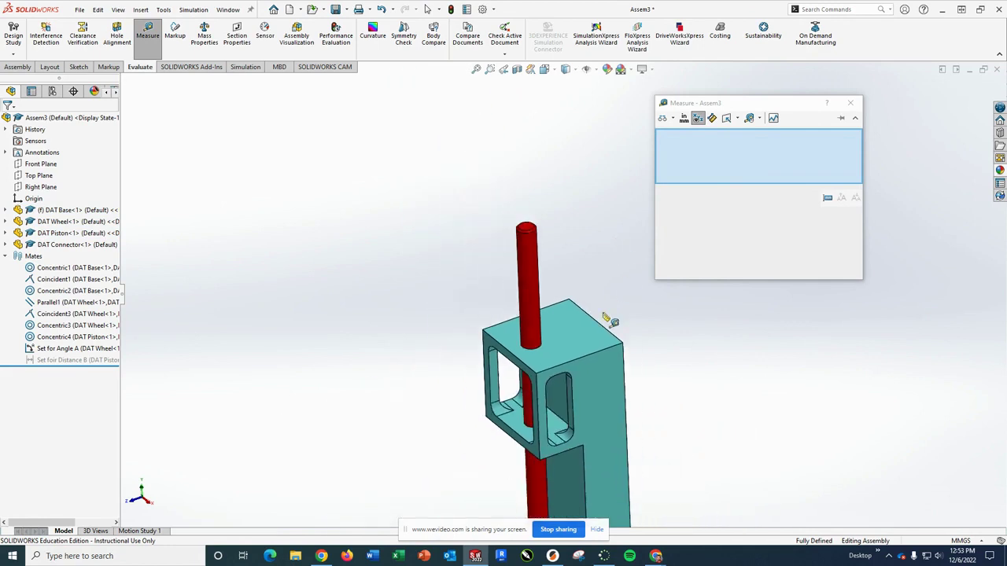
scroll(607, 345, "up", 2)
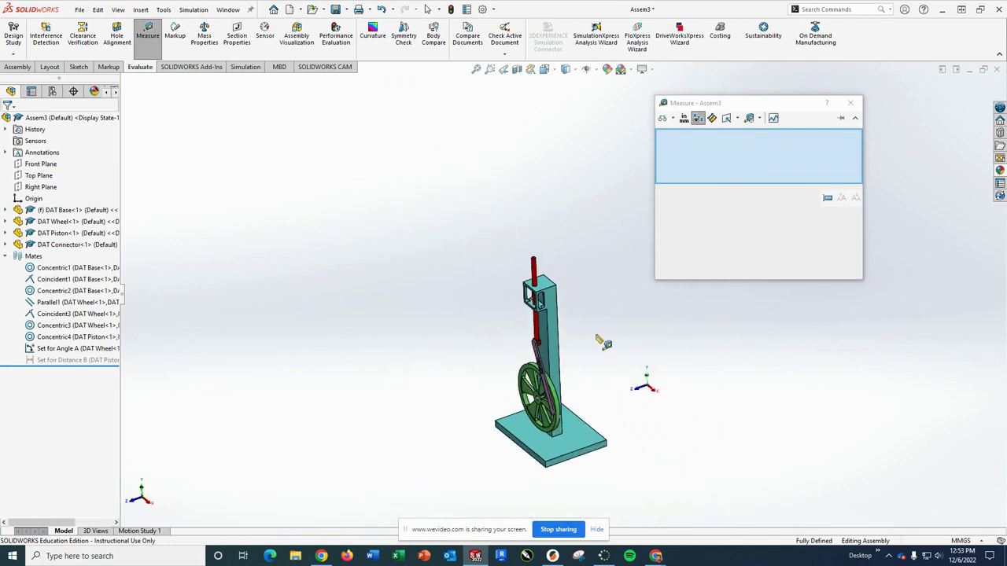
Close Measure, suppress Set for Angle A and unsuppress Set foir Distance B.
left_click(151, 35)
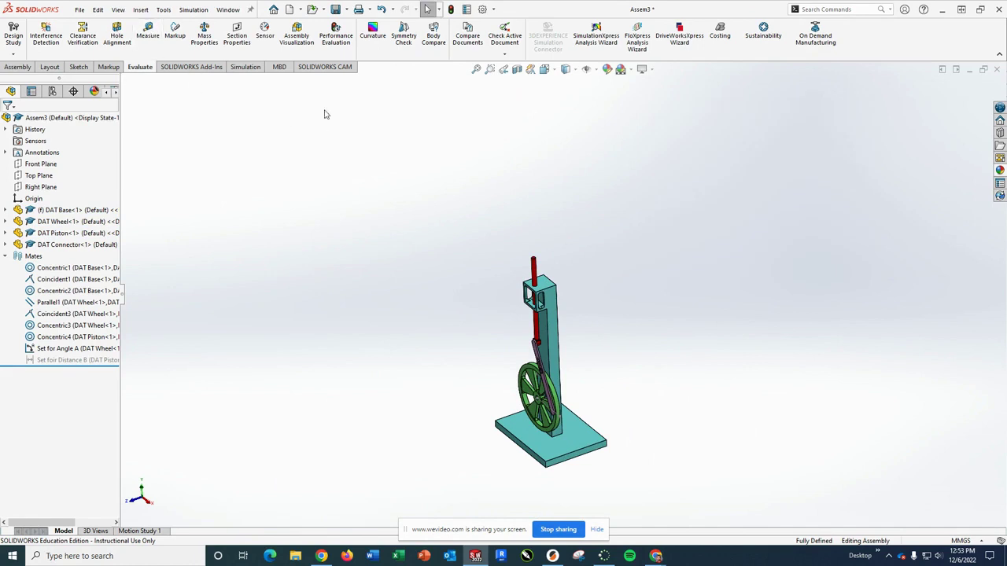
right_click(69, 353)
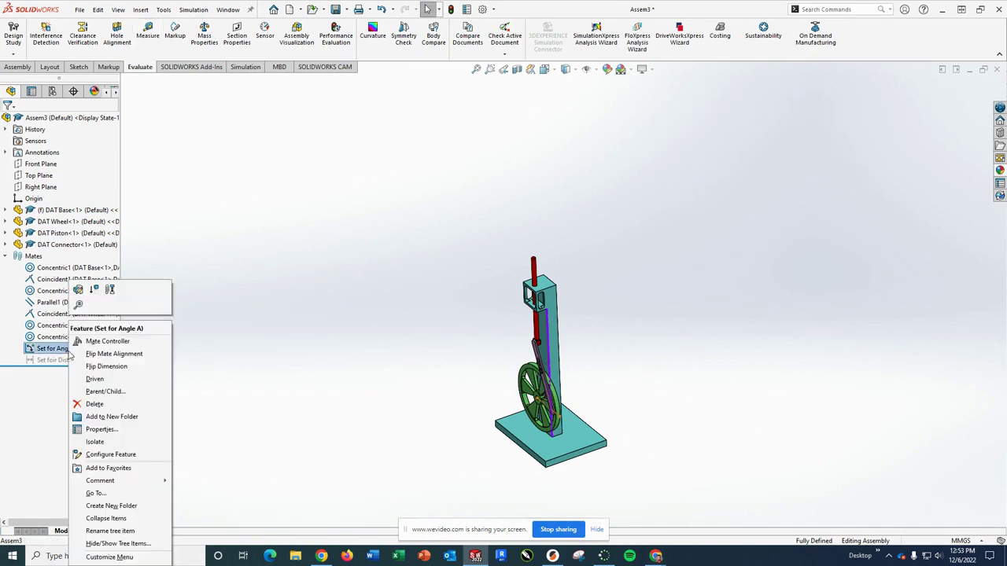
left_click(95, 290)
left_click(75, 359)
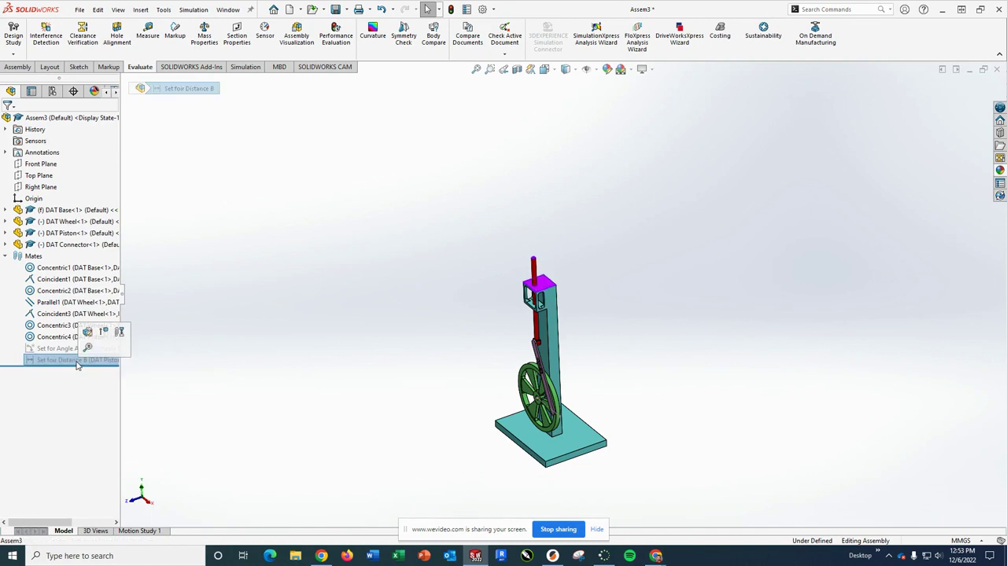
left_click(103, 334)
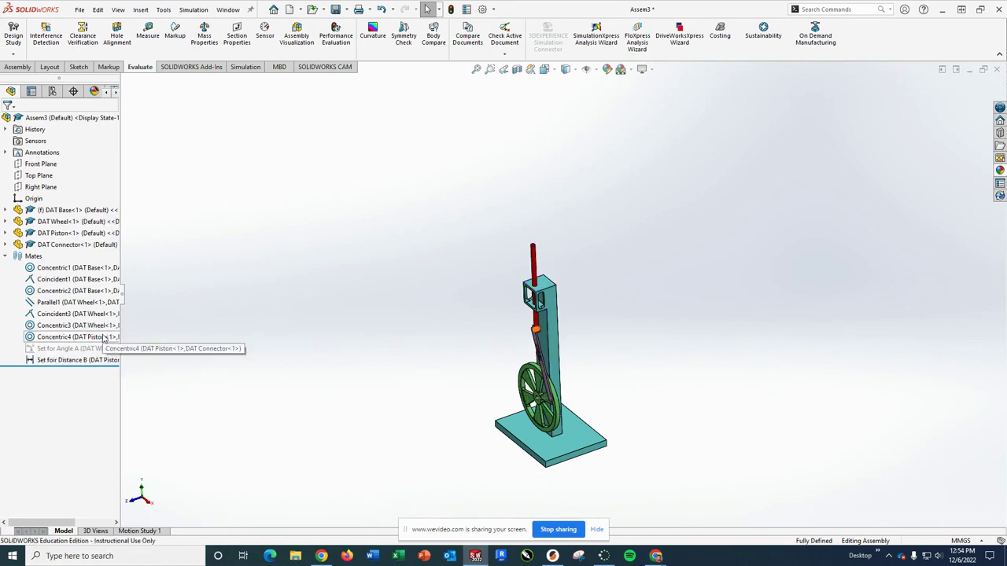
Edit Set foir Distance B, changing its distance from 100 mm to 85 mm.
right_click(45, 360)
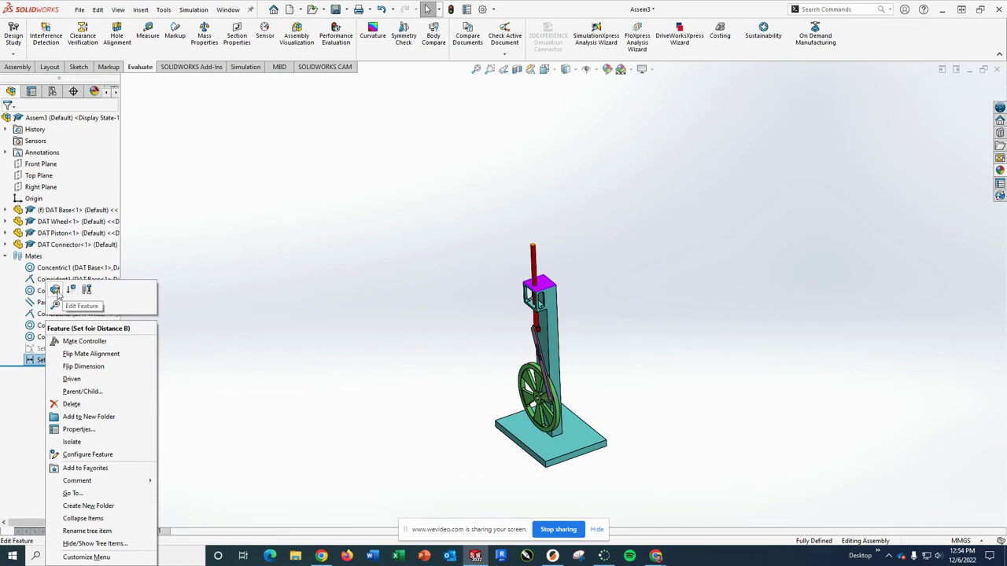
key("Escape")
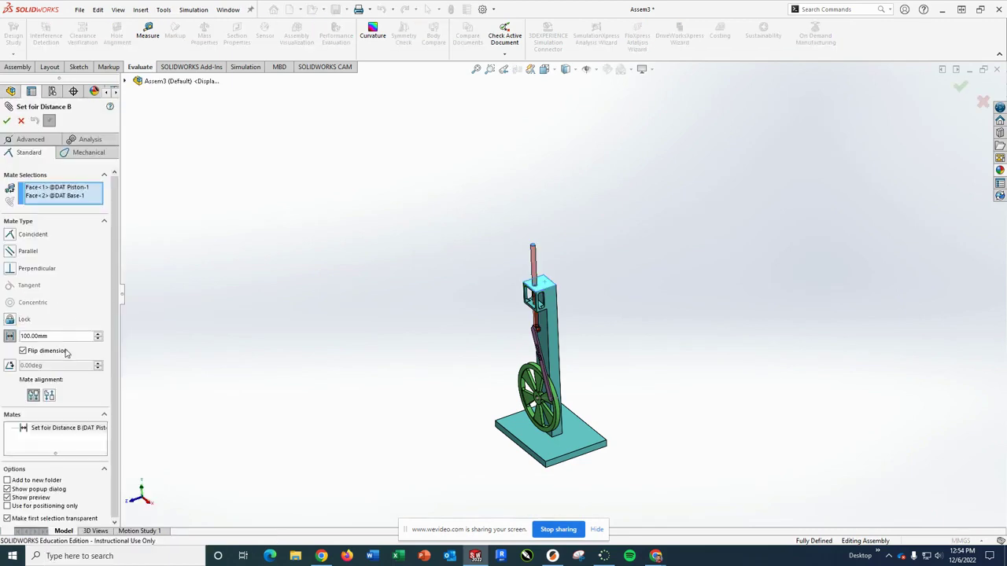
left_click_drag(61, 338, 1, 330)
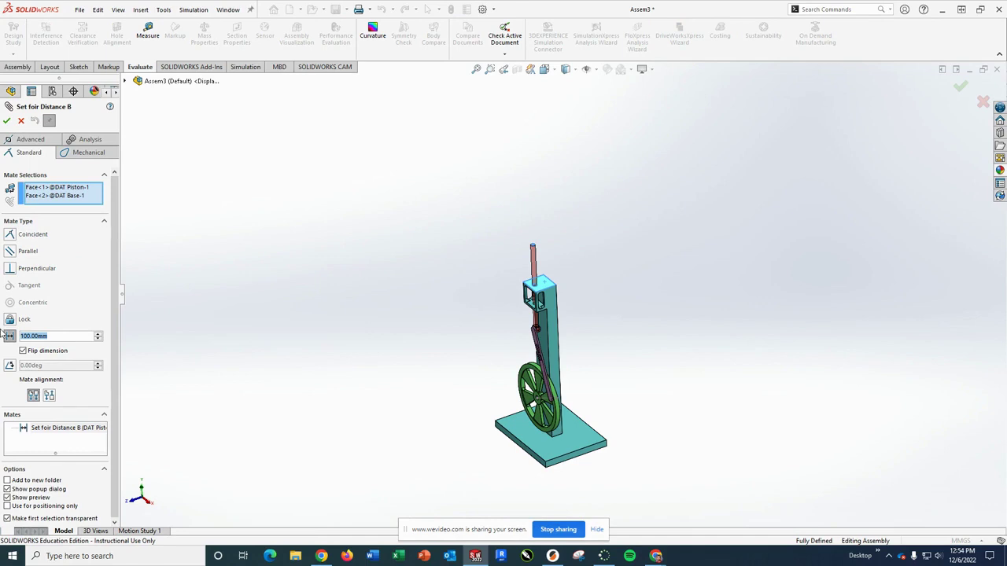
type("85")
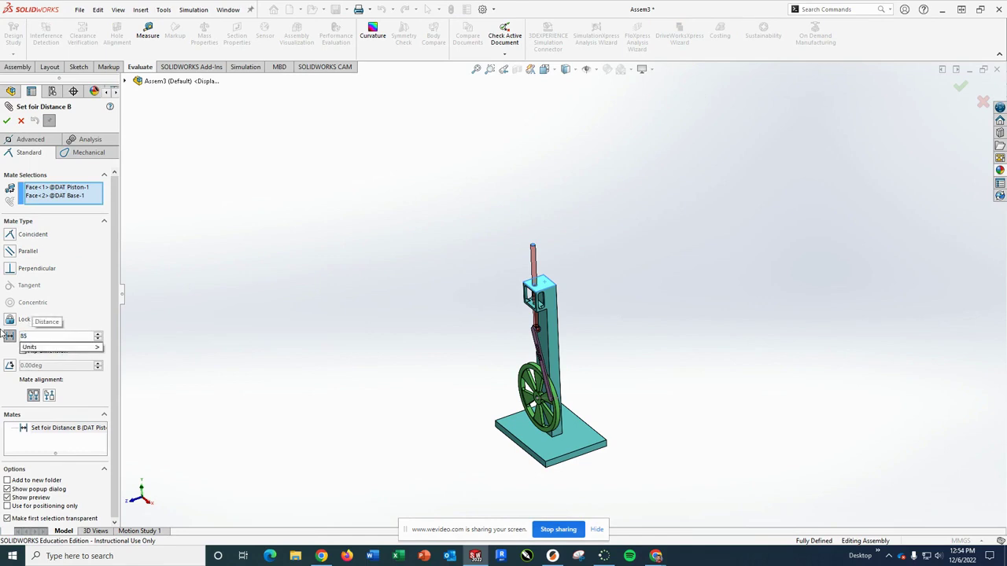
key("Return")
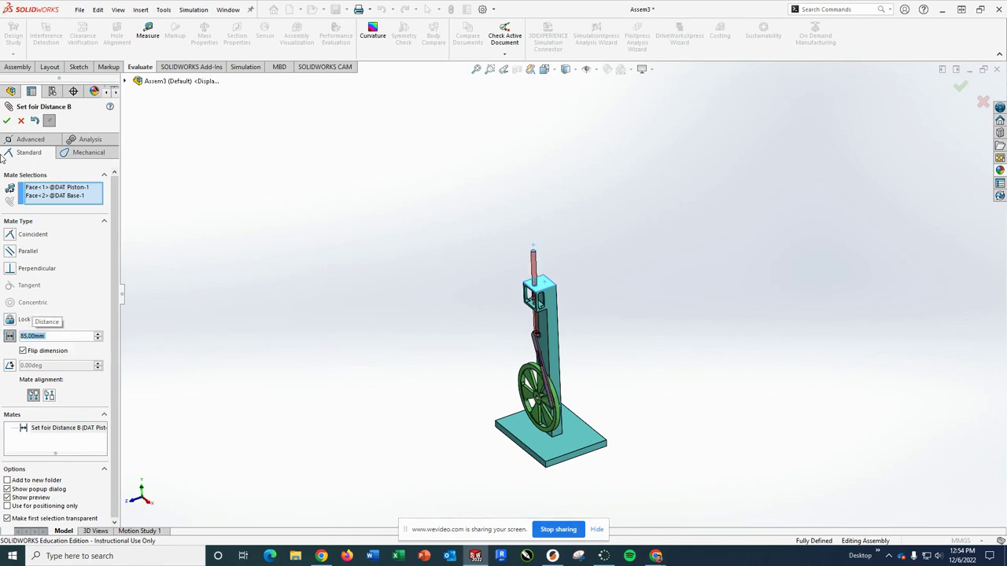
left_click(8, 121)
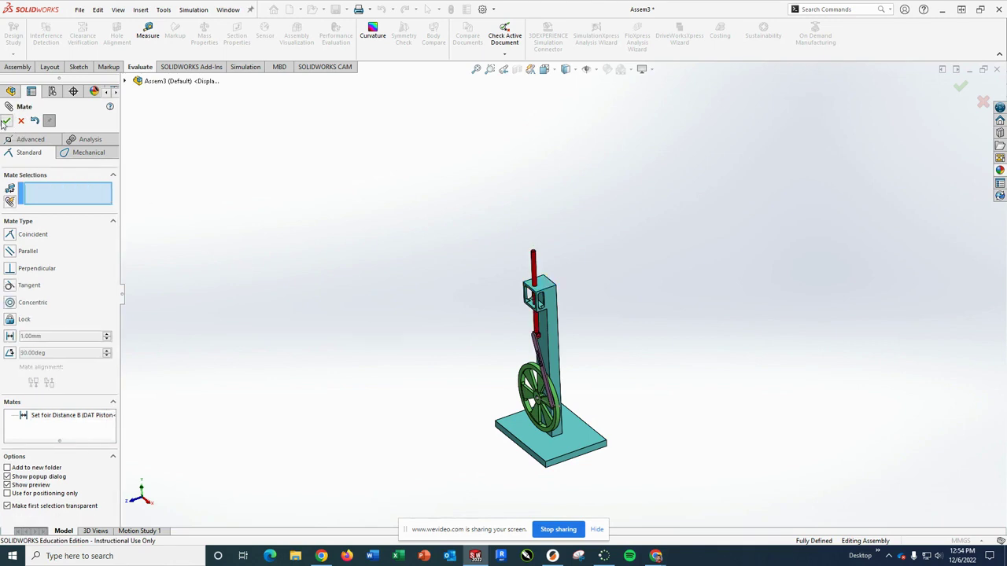
left_click(7, 121)
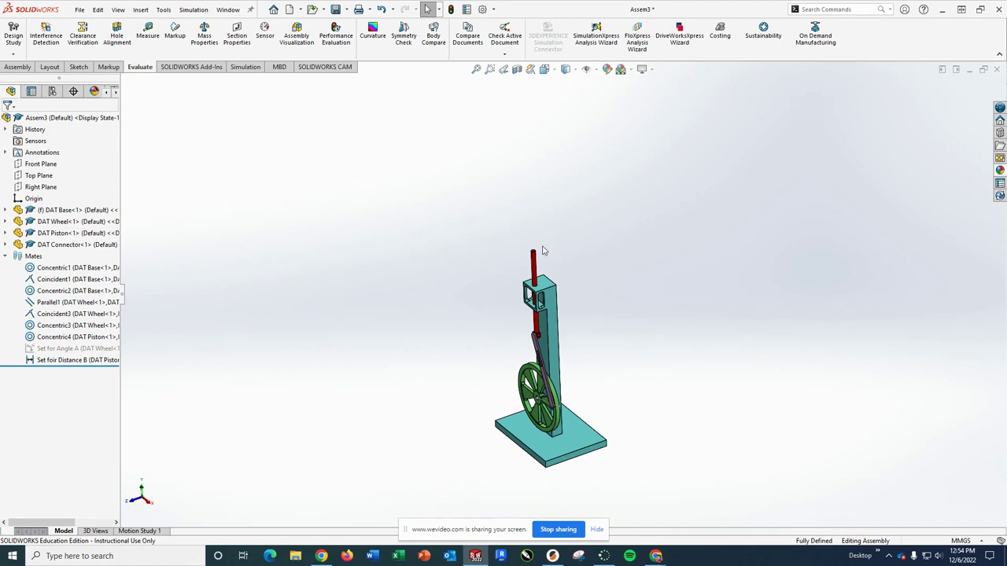
Measure between the wheel's sketch line and the column edge in Front view.
left_click(149, 36)
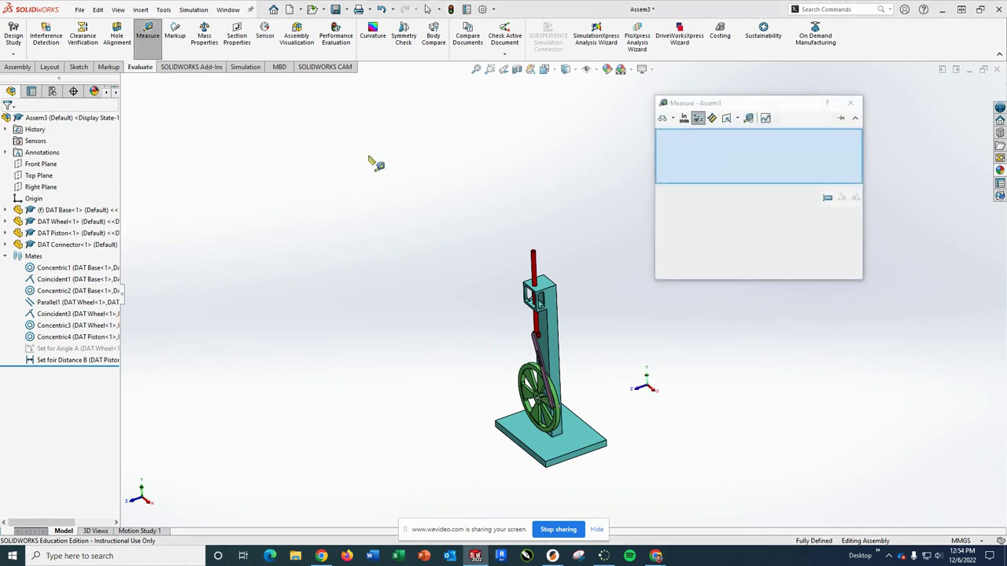
scroll(605, 425, "down", 5)
scroll(655, 315, "down", 2)
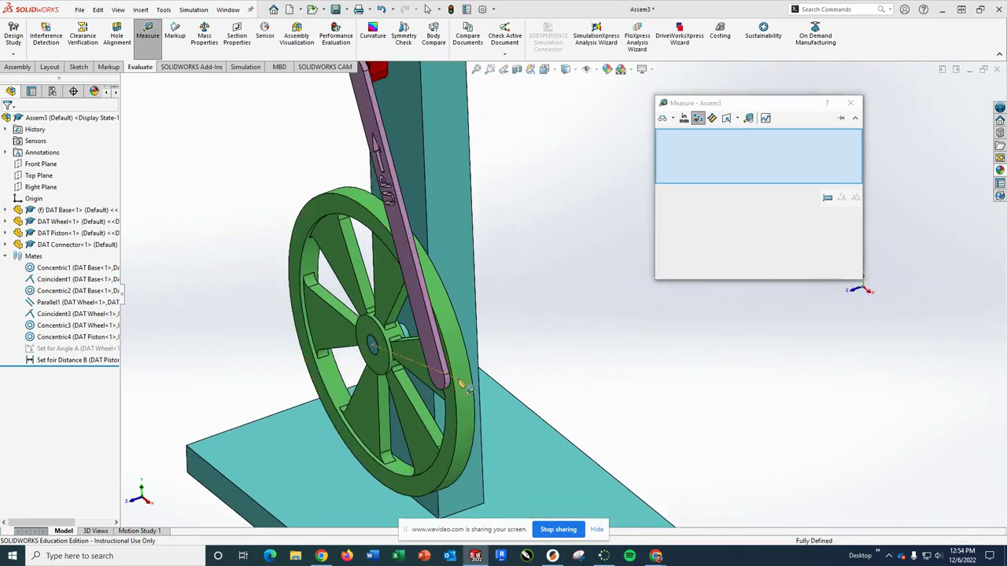
left_click(461, 385)
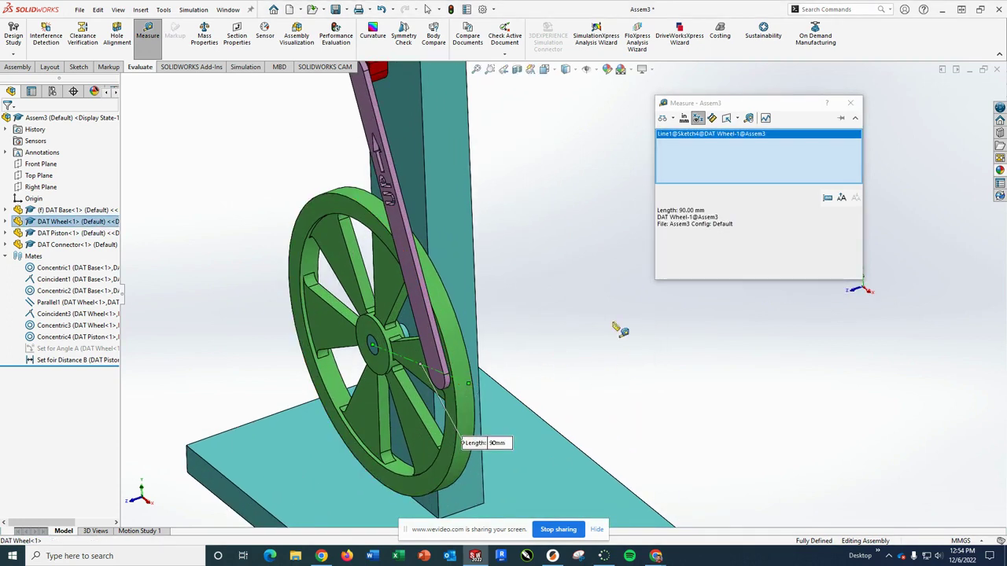
left_click(426, 193)
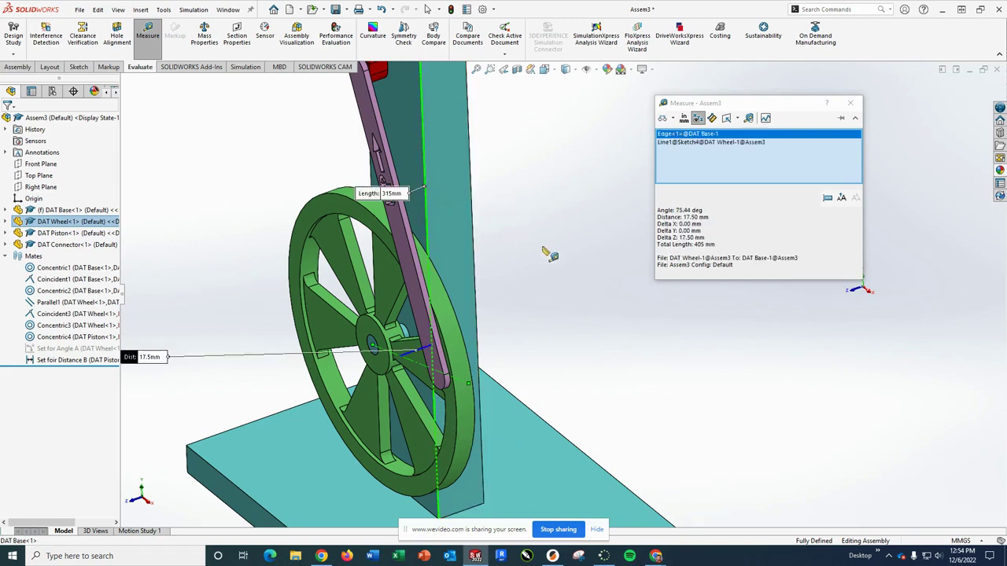
key("ctrl+1")
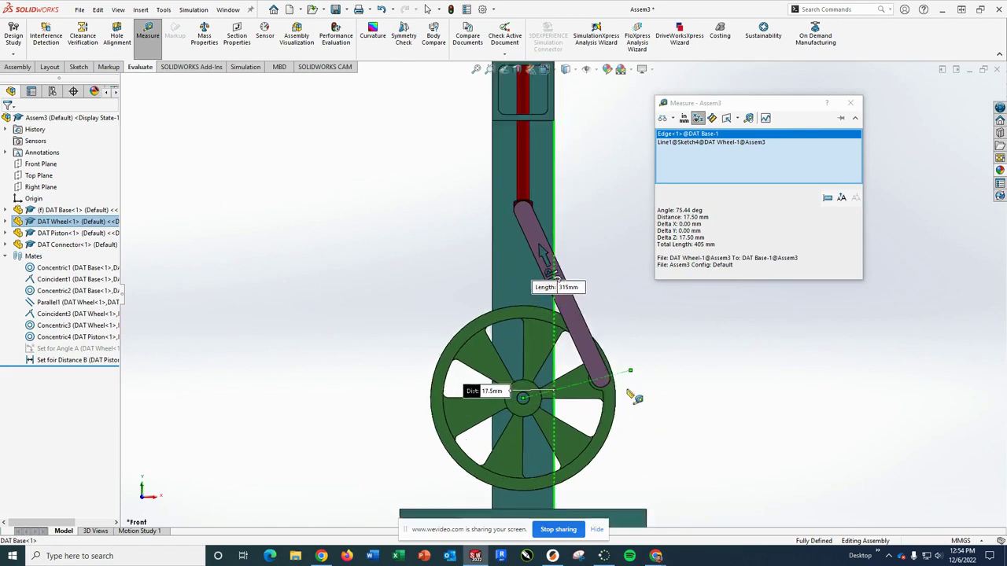
Read the 75.44° angle and 17.50 mm distance, then close Measure and deselect the wheel.
scroll(635, 395, "down", 4)
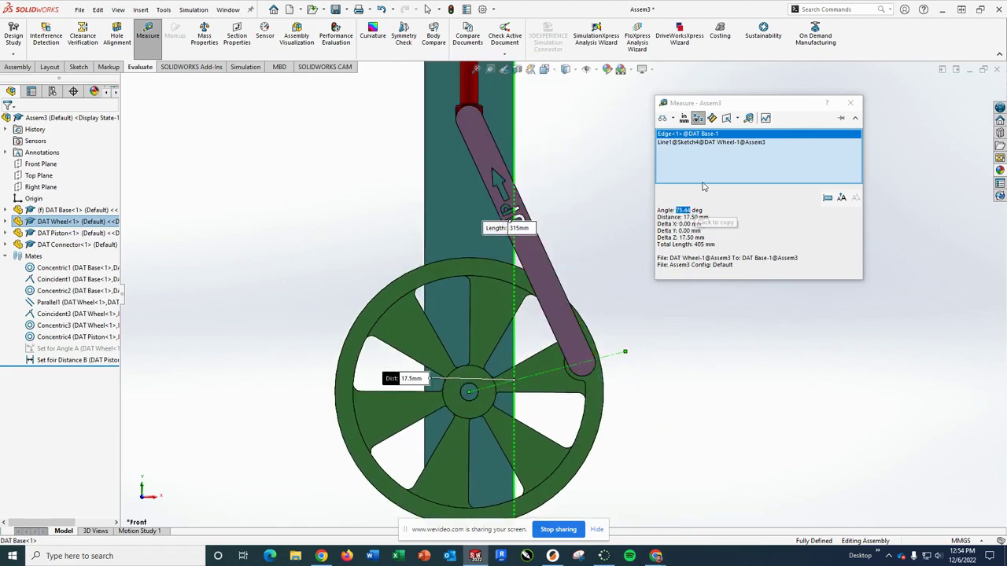
left_click(856, 119)
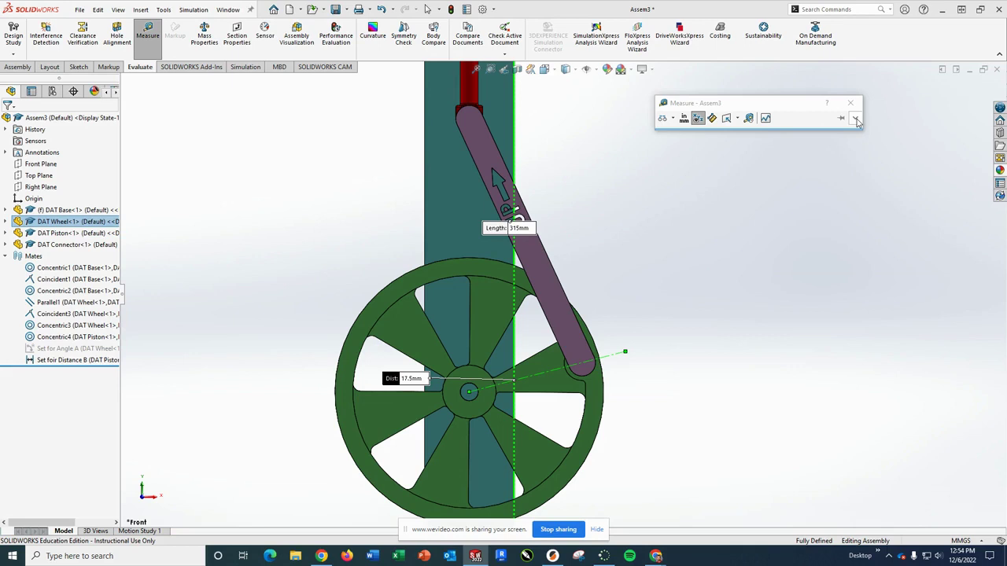
left_click(856, 119)
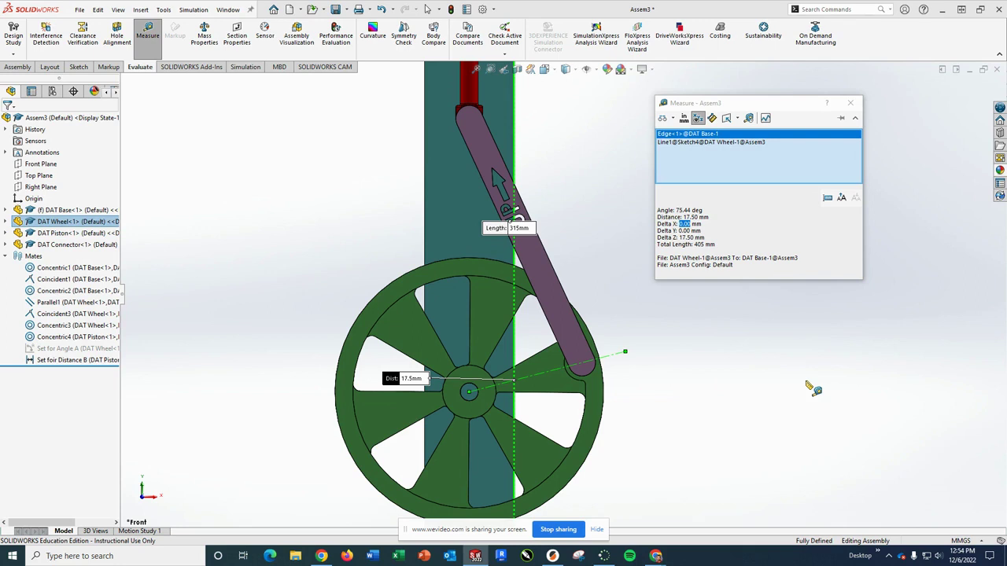
left_click(850, 104)
left_click(730, 273)
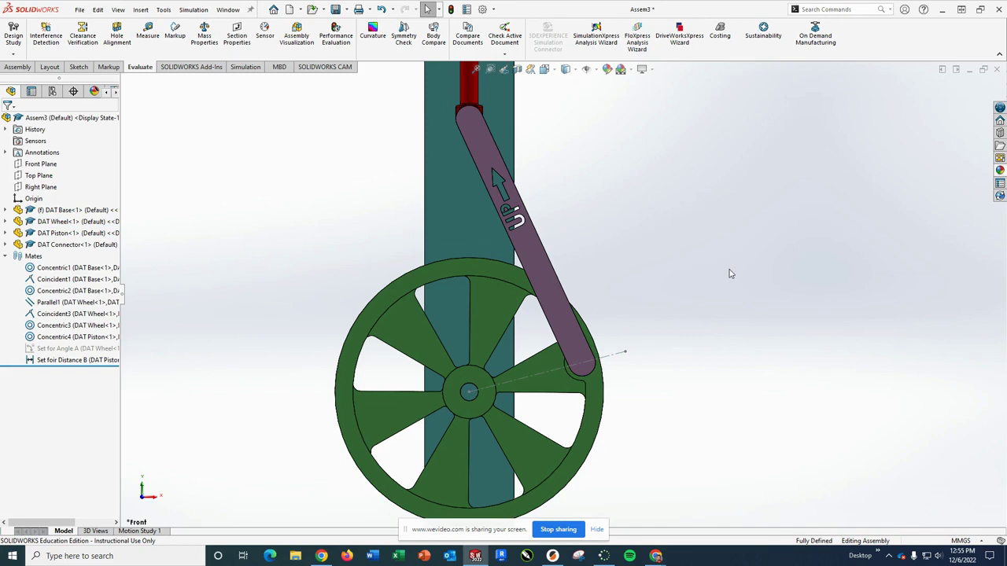
key("ctrl+7")
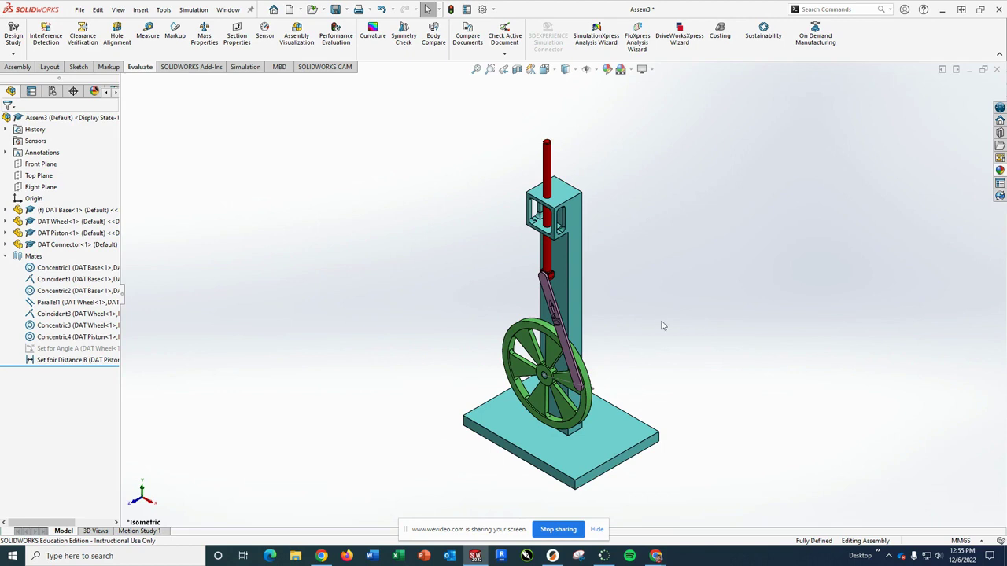
scroll(596, 257, "down", 5)
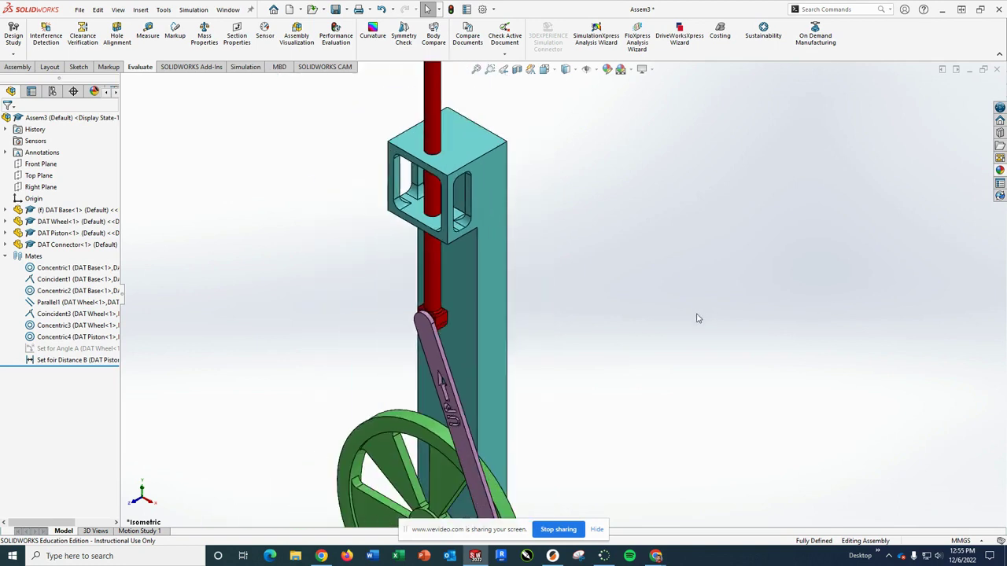
scroll(696, 319, "up", 5)
scroll(586, 306, "down", 3)
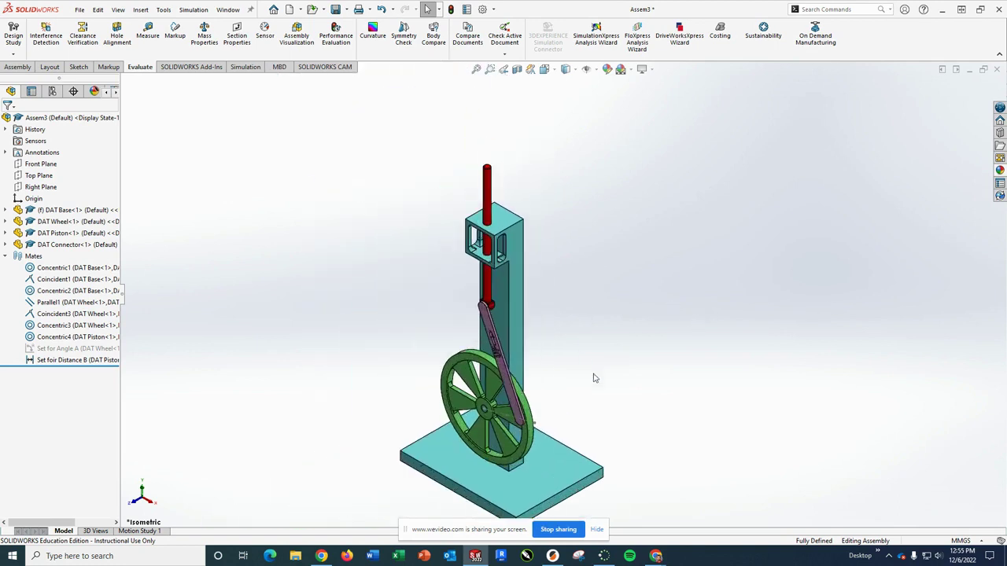